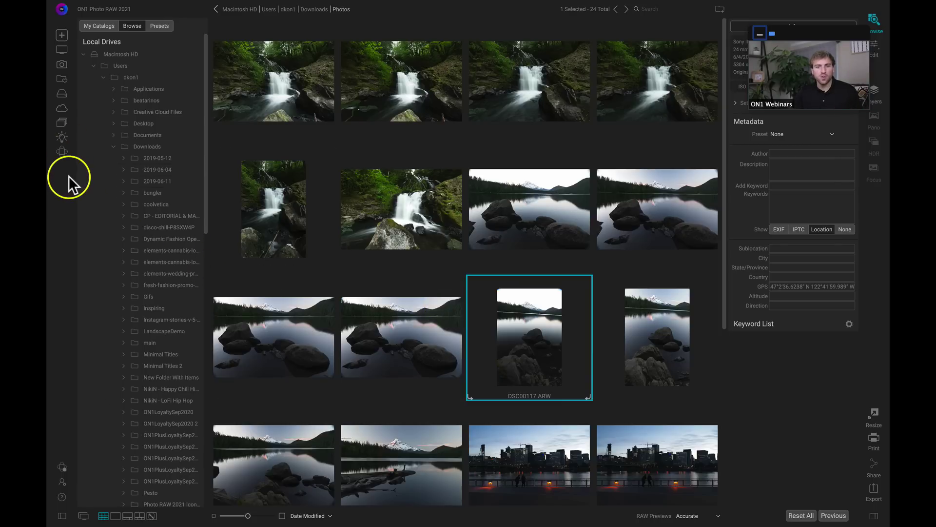
Step: Run Smart Organize on the current photos using the Same Place search mode
left_click(63, 139)
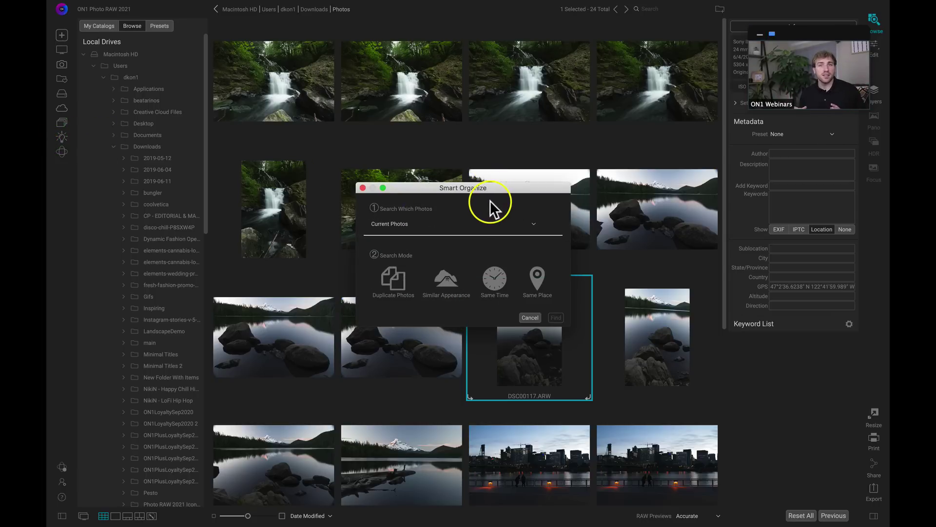
left_click(432, 224)
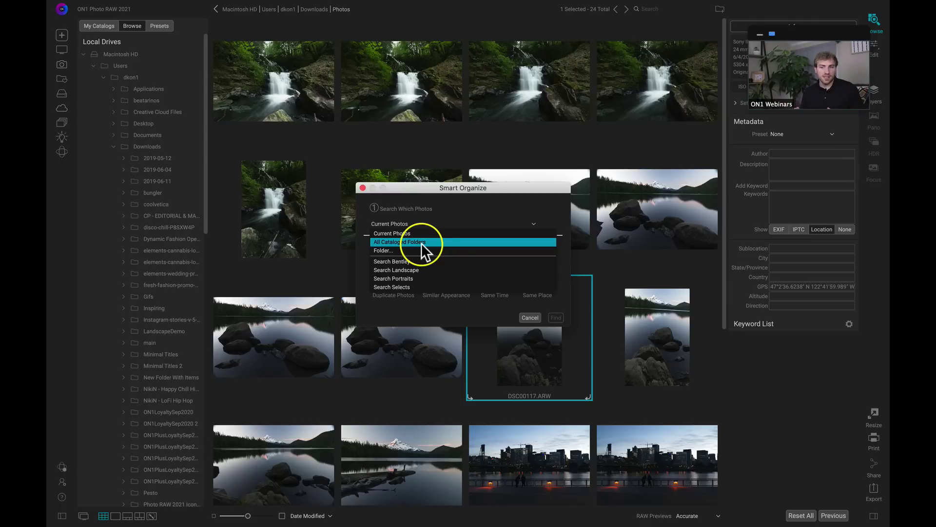
left_click(463, 205)
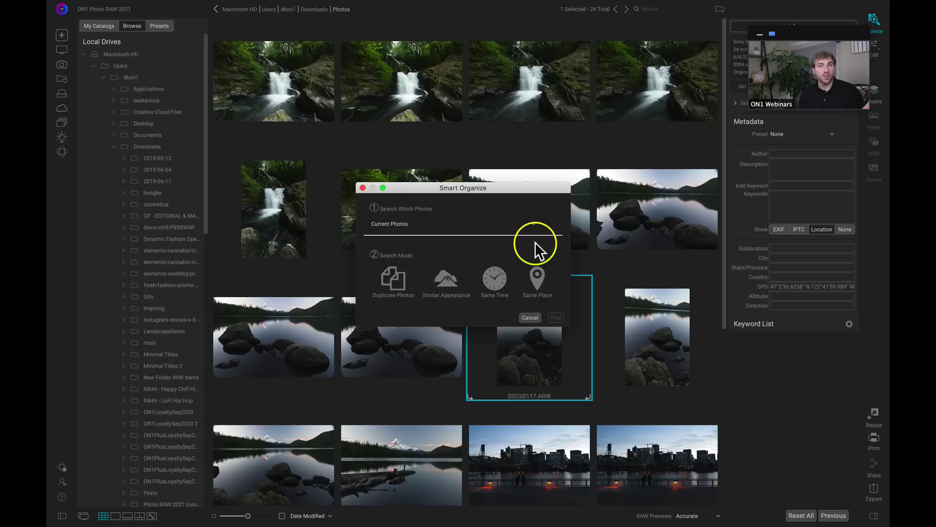
left_click(536, 277)
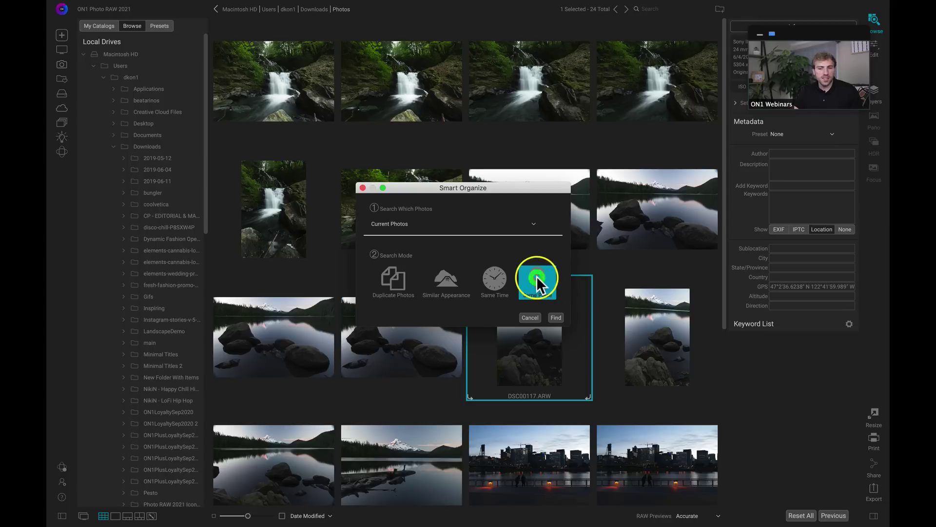
left_click(419, 224)
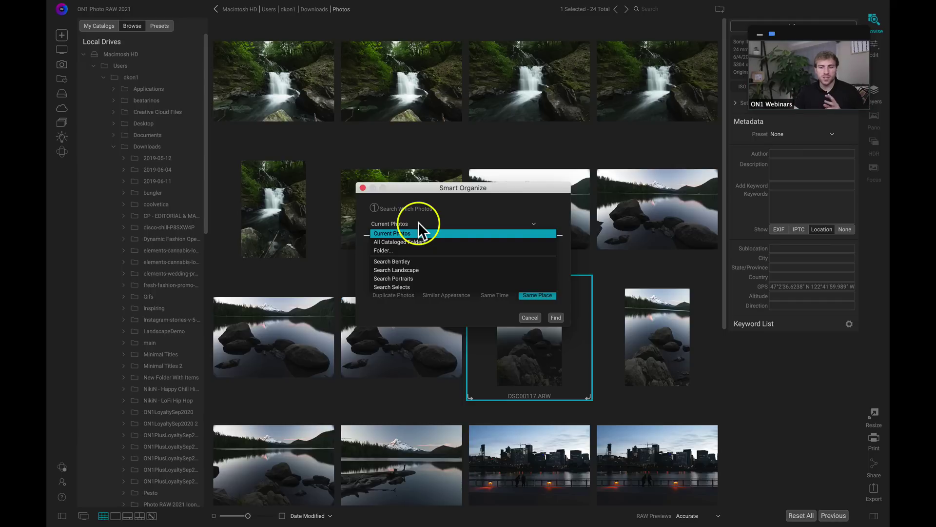
left_click(404, 231)
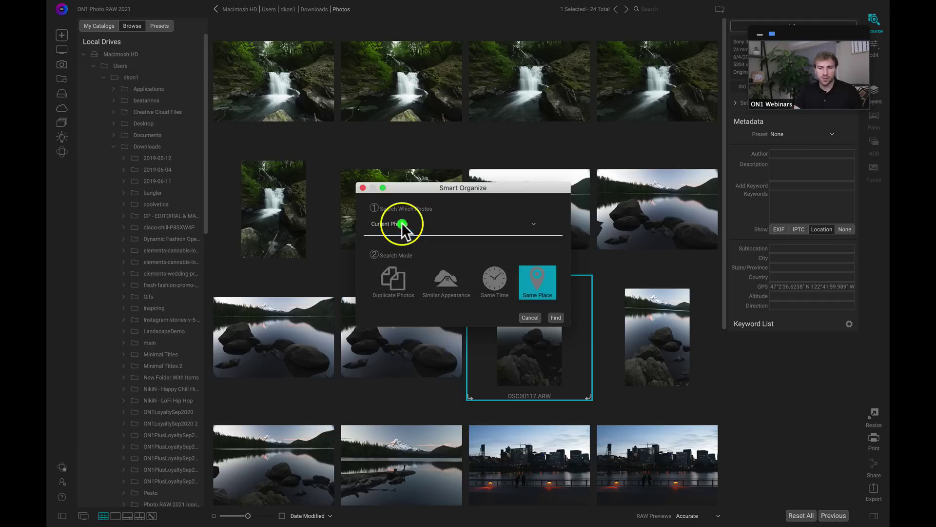
left_click(555, 316)
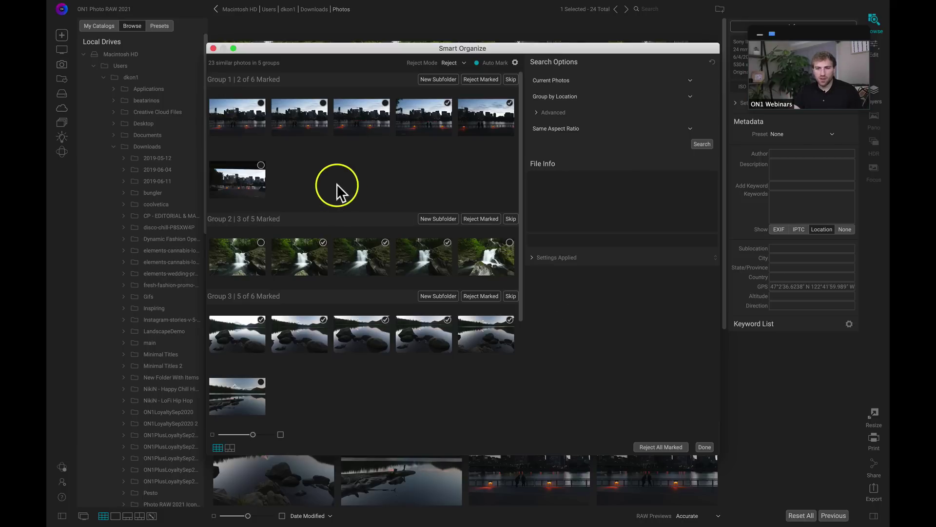
Step: Review the location groups and compare the first group's skyline photos up close before returning to the grid of groups
scroll(337, 183, "down", 3)
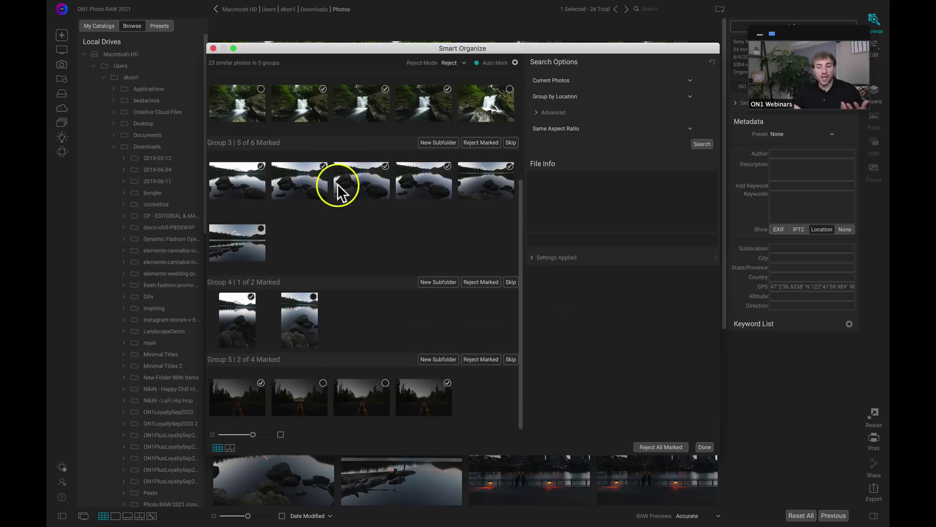
scroll(365, 316, "up", 3)
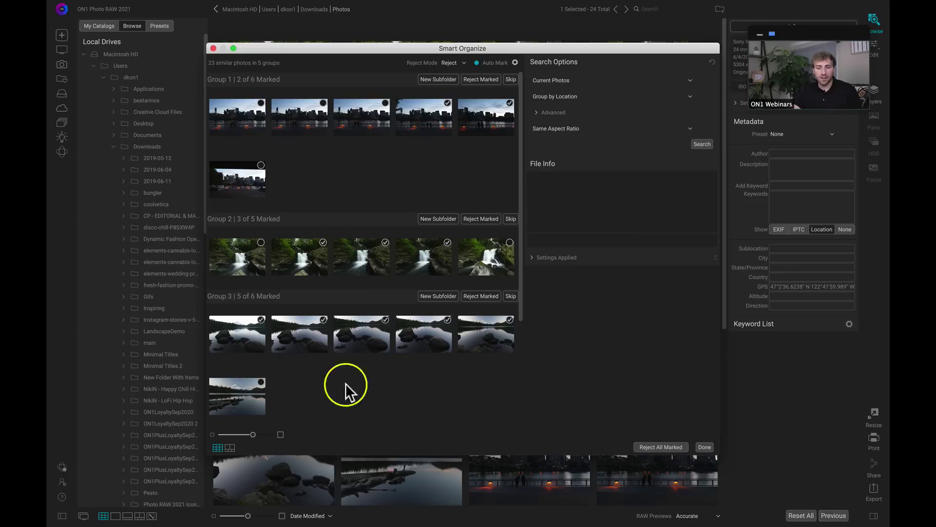
left_click(229, 448)
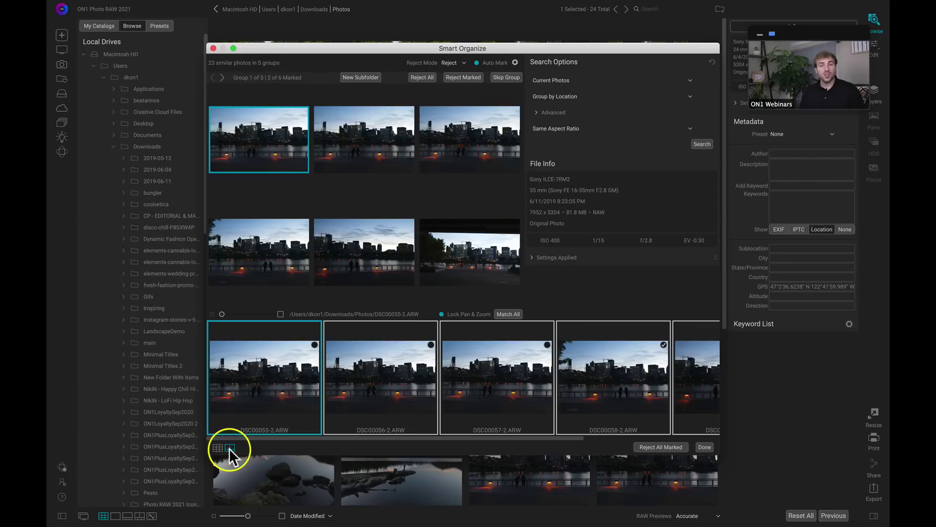
left_click(260, 141)
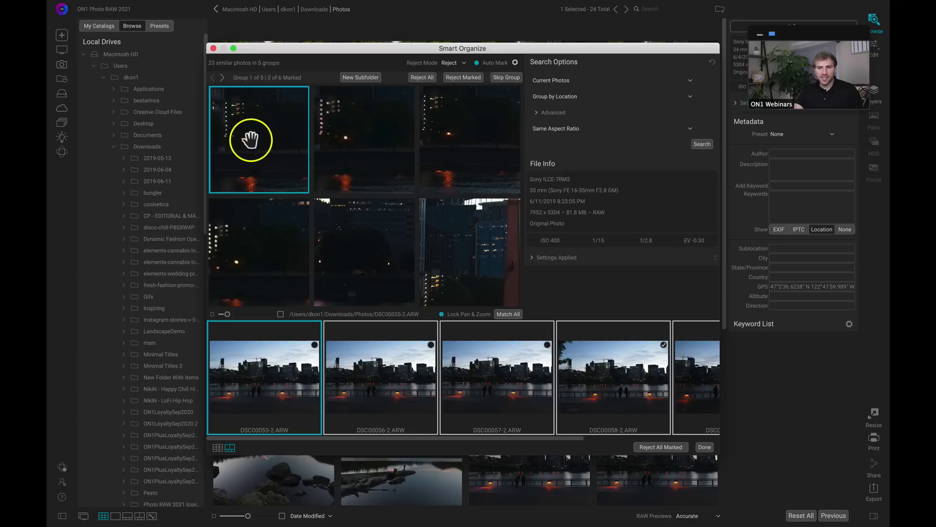
left_click_drag(272, 141, 300, 141)
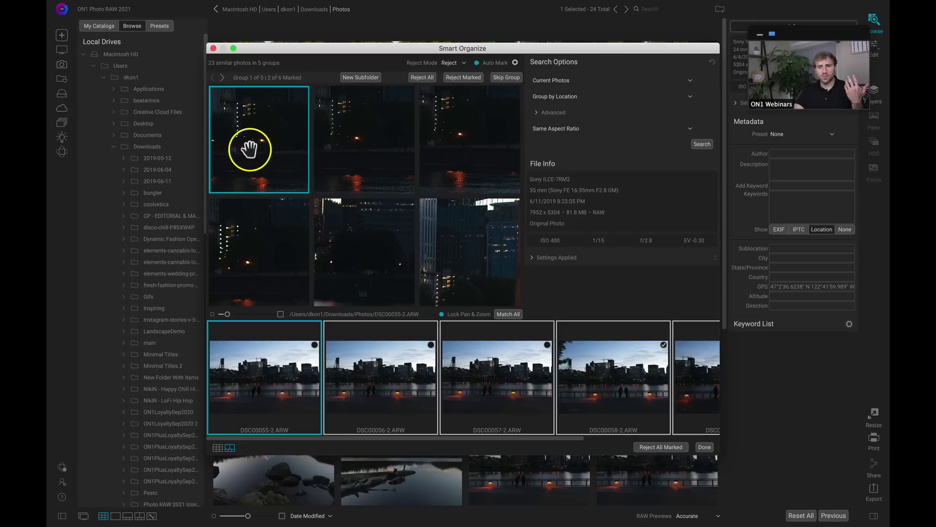
left_click(265, 137)
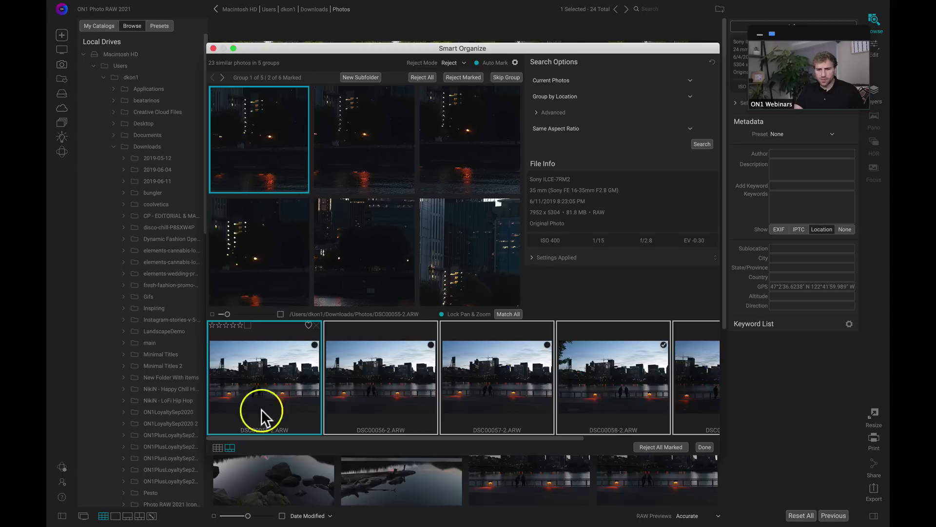
left_click(218, 447)
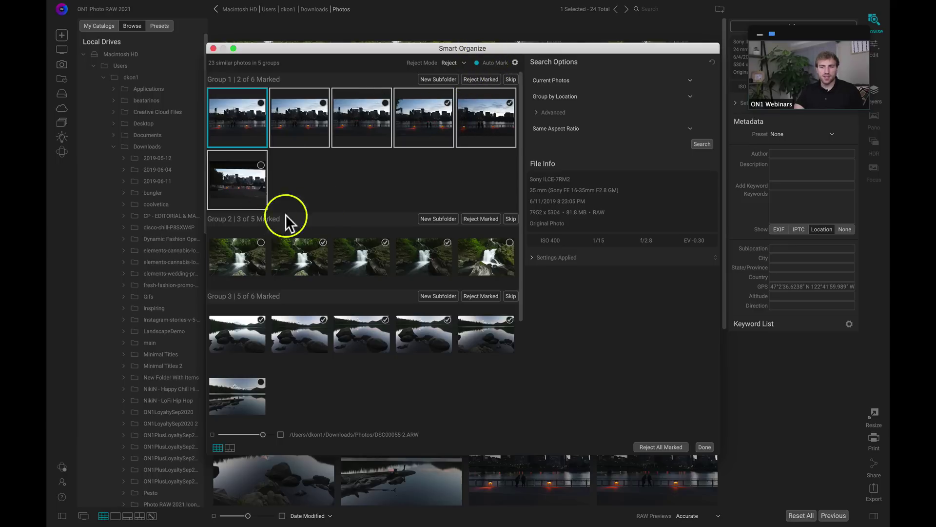
scroll(426, 201, "down", 5)
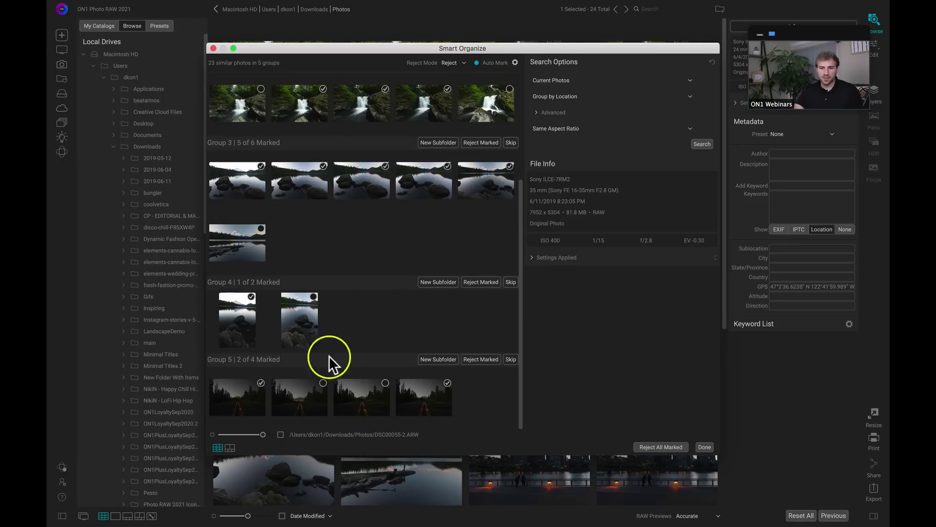
scroll(288, 397, "up", 5)
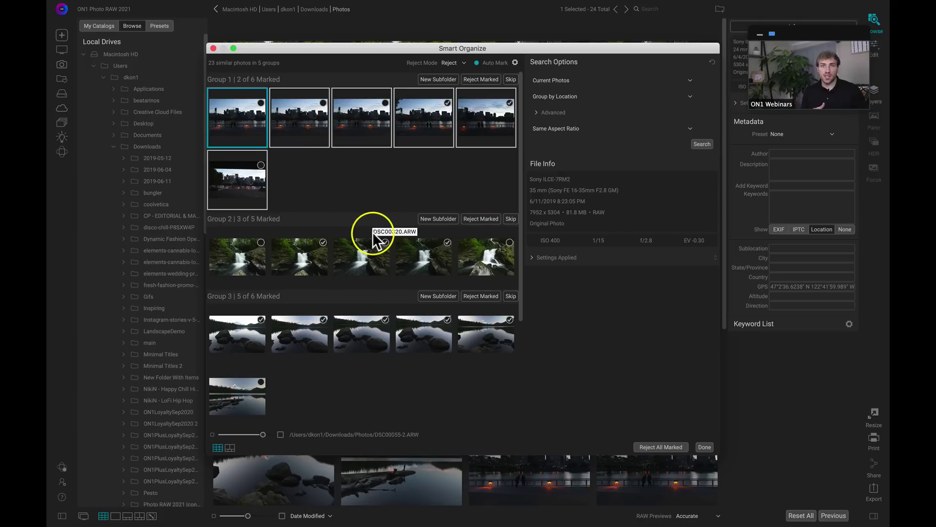
Step: Examine the Auto Mark preference rules, including the choices for file type, file size and rating, and leave without saving
left_click(516, 63)
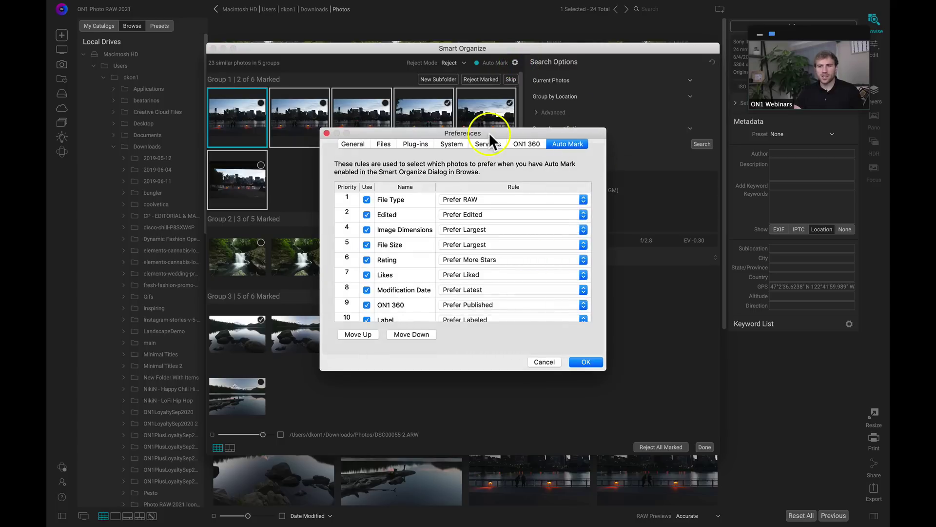
scroll(441, 220, "down", 2)
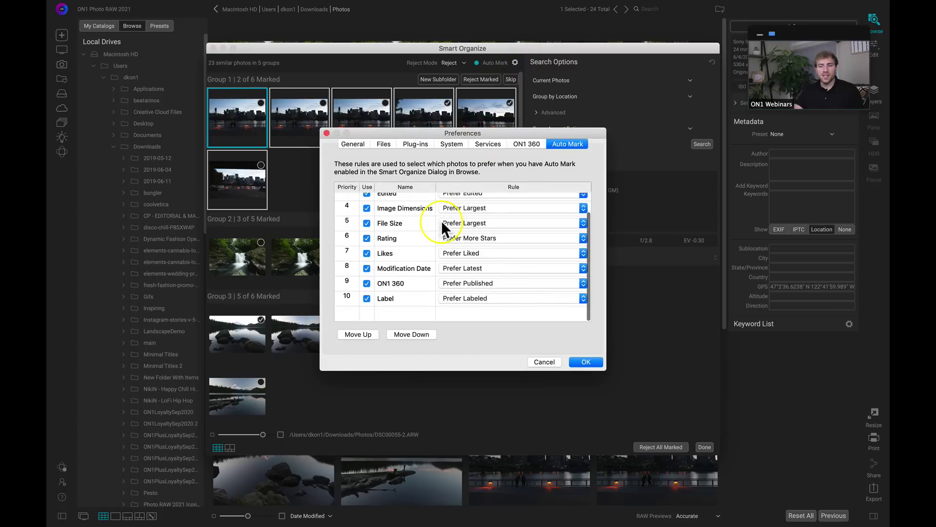
scroll(427, 268, "up", 2)
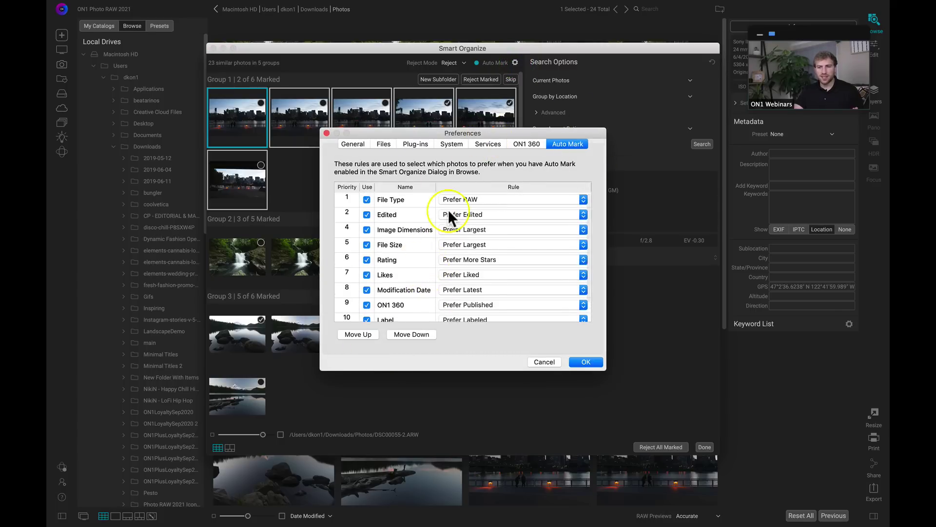
left_click(470, 197)
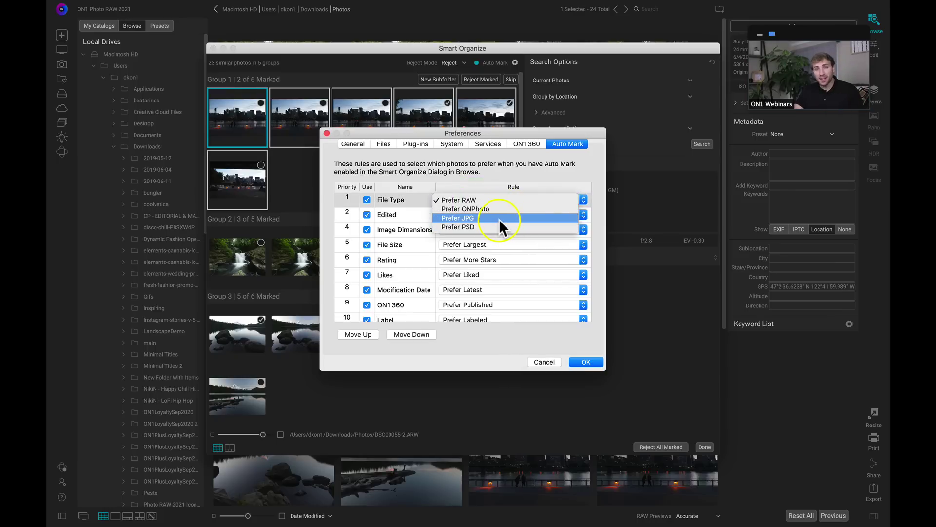
left_click(470, 194)
scroll(411, 242, "down", 2)
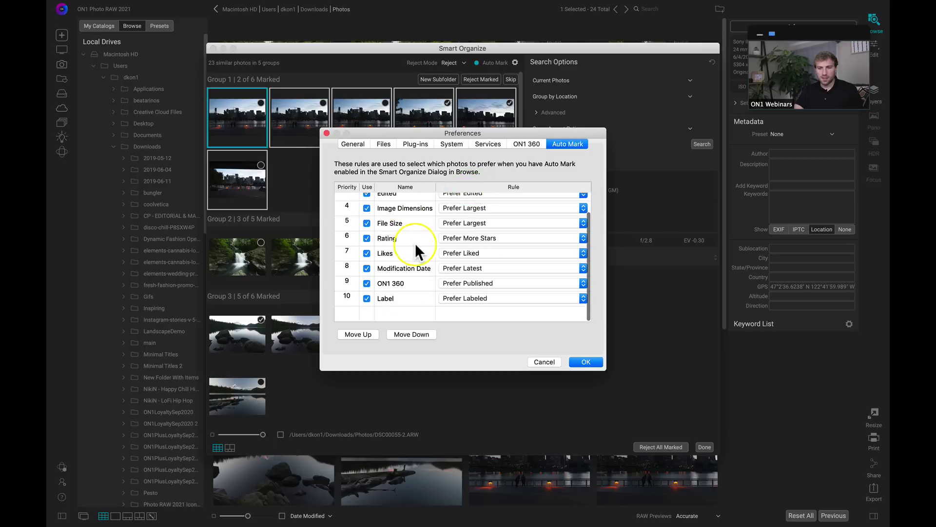
scroll(434, 265, "up", 2)
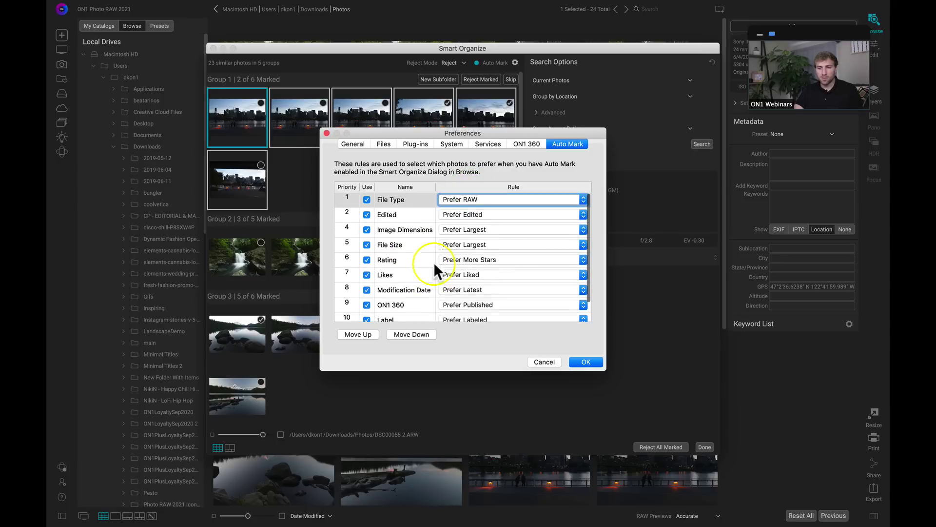
left_click(483, 244)
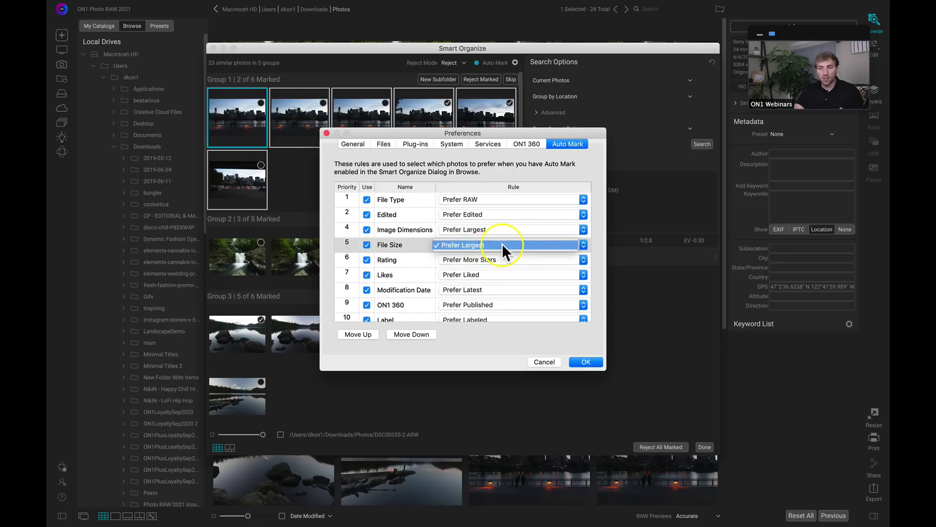
left_click(502, 244)
left_click(487, 260)
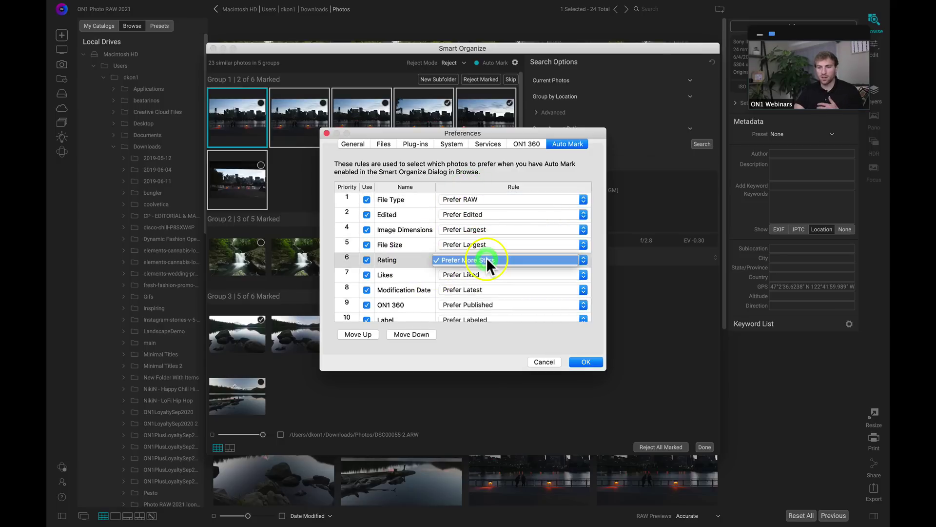
left_click(422, 259)
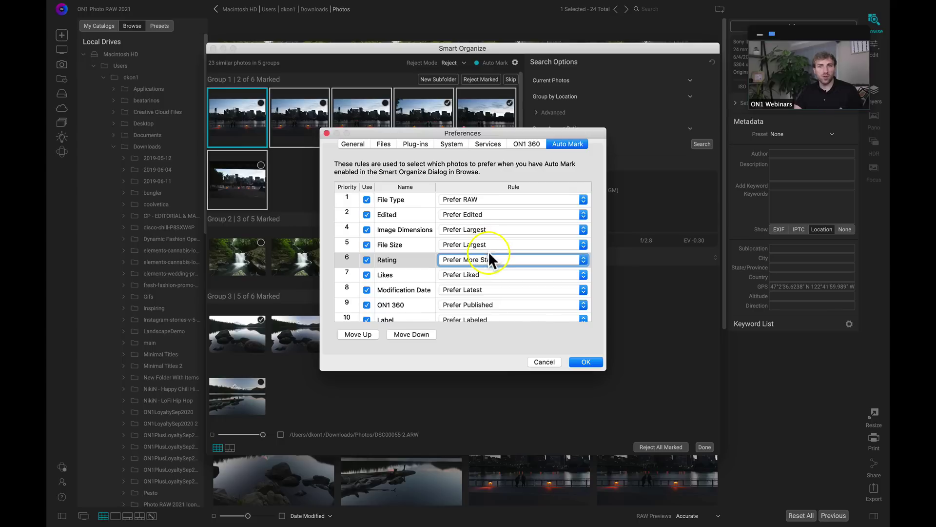
left_click(549, 361)
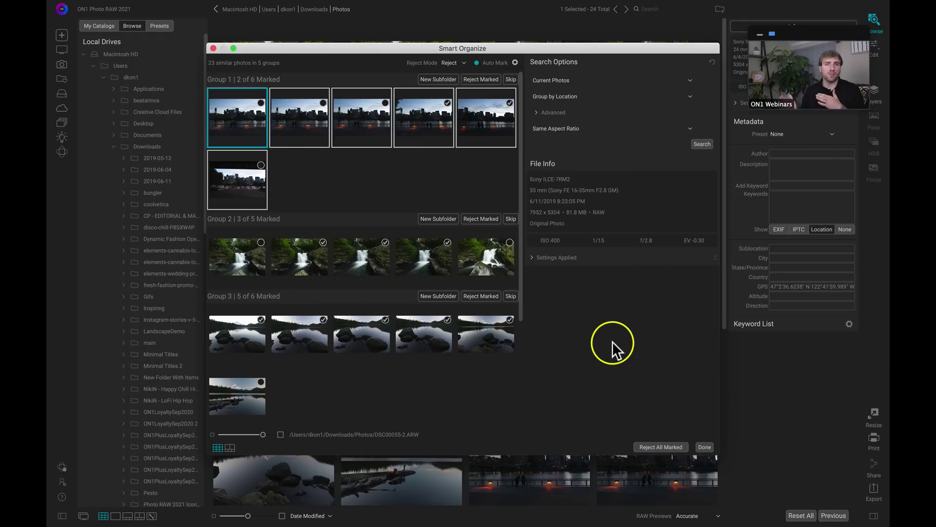
Step: Keep the reject mode as Reject, reject all marked photos in every group, and finish Smart Organize
left_click(451, 63)
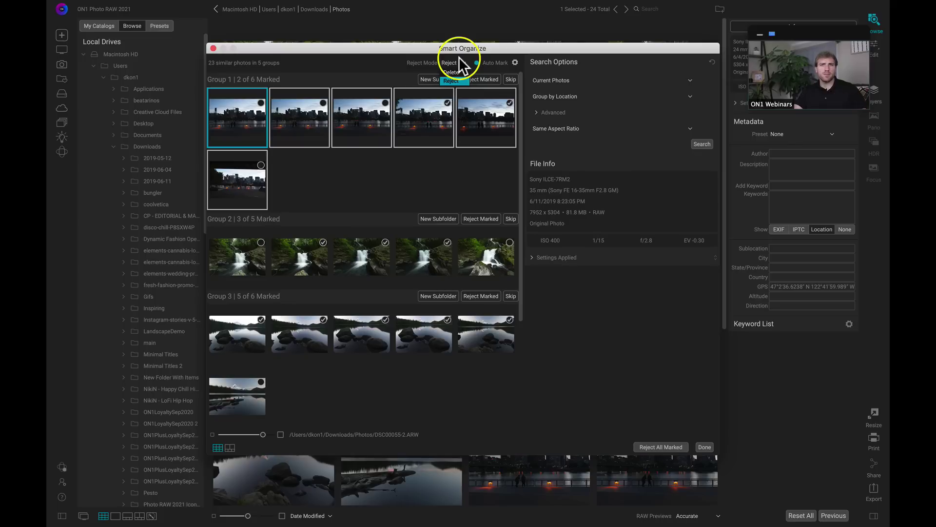
left_click(450, 80)
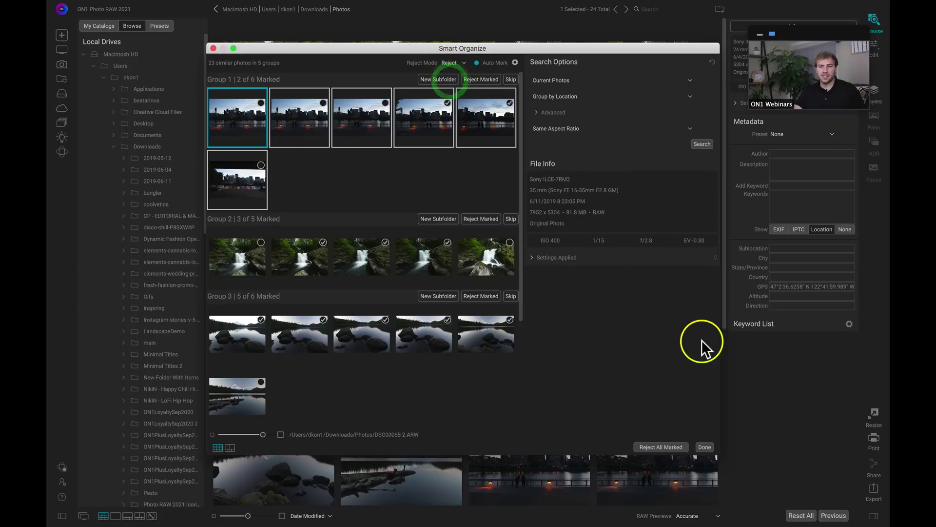
left_click(655, 446)
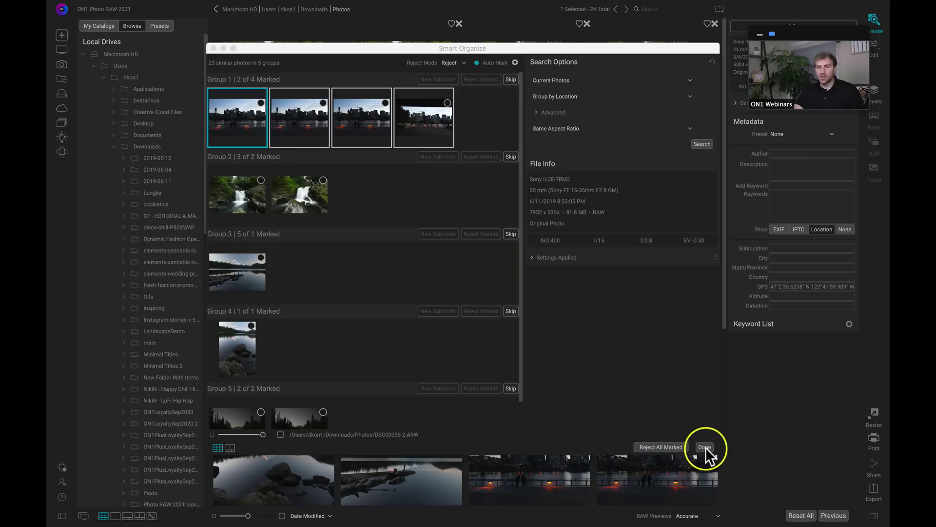
left_click(704, 447)
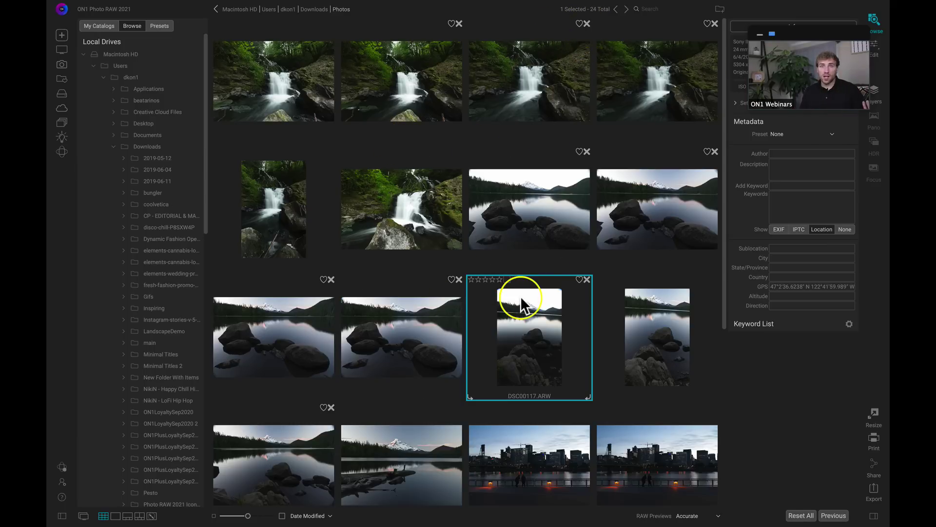
Step: Select the nine rejected waterfall and lake photos, DSC00315 through the last rejected lake shot, and move them into a new subfolder named Rejects
left_click(412, 60)
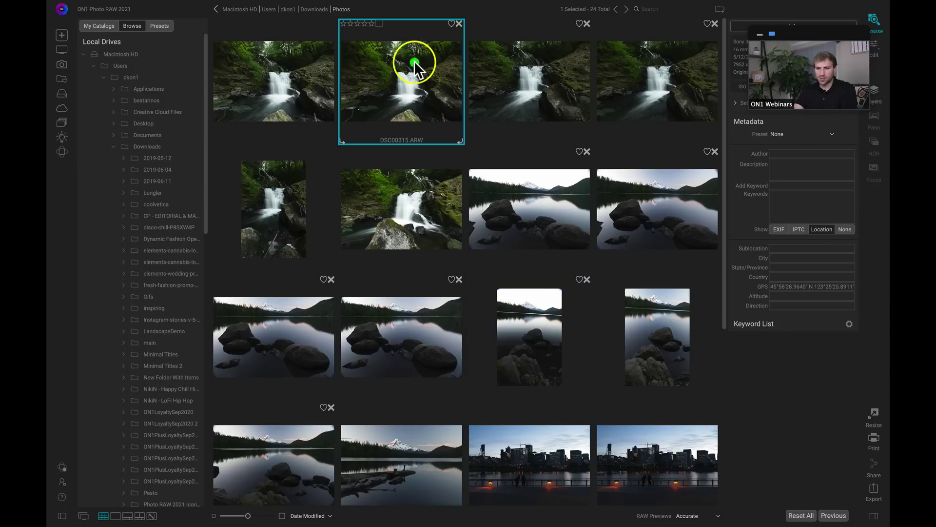
left_click(614, 103, "shift")
left_click(549, 180, "super")
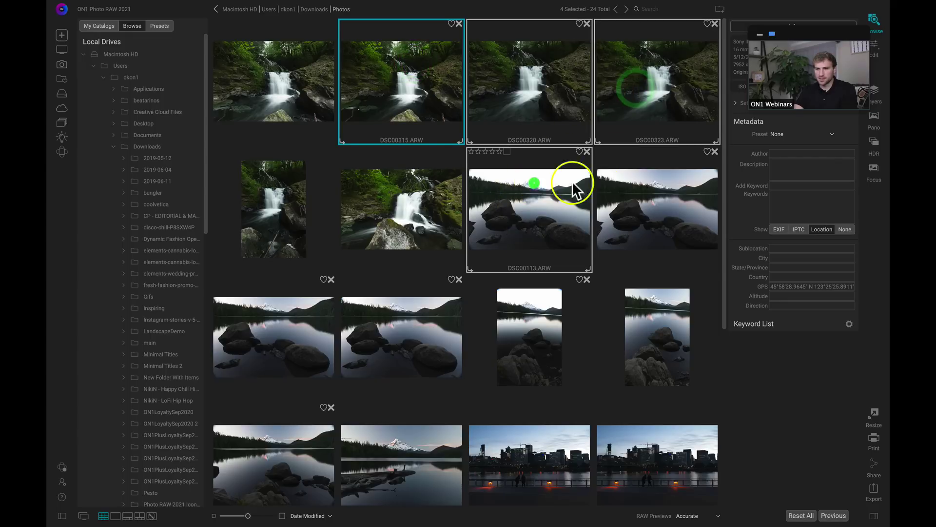
left_click(618, 181, "super")
left_click(542, 338, "super")
left_click(404, 325, "super")
left_click(286, 317, "super")
left_click(277, 413, "super")
right_click(303, 341)
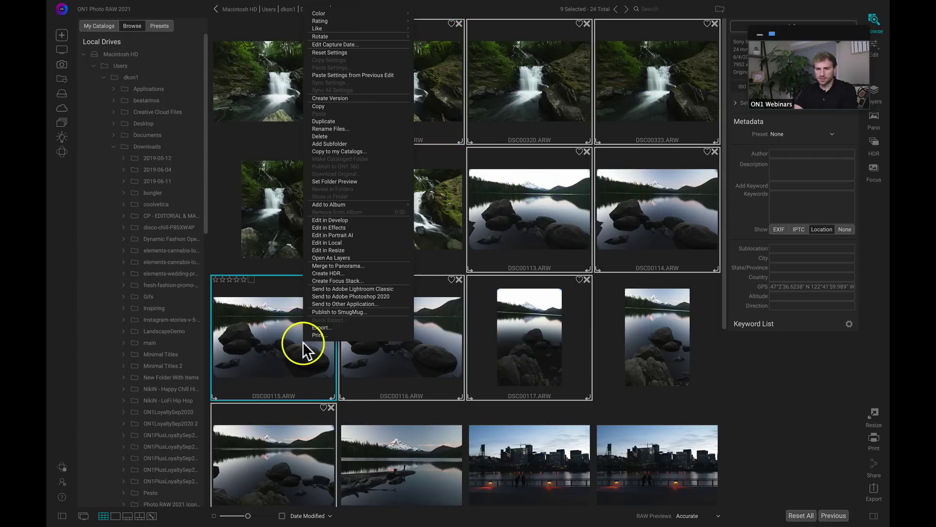
left_click(352, 142)
type("Rejects")
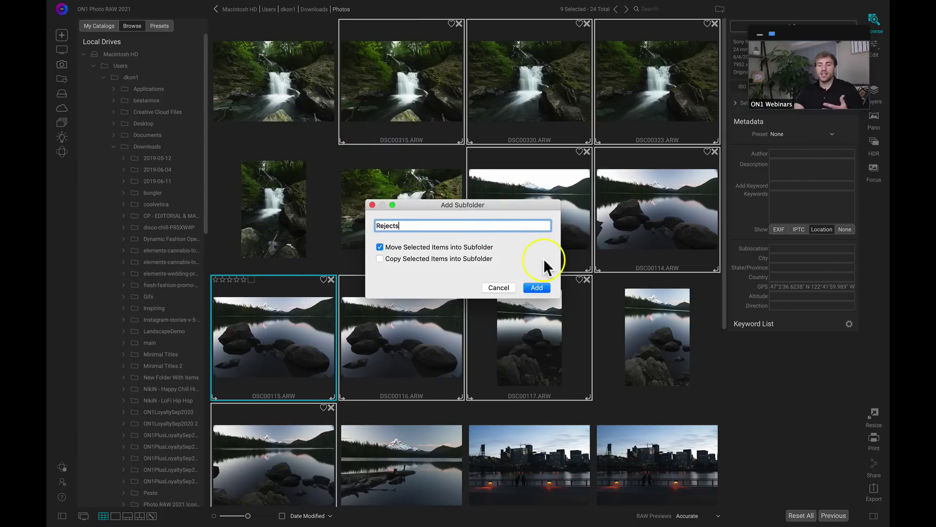
left_click(536, 288)
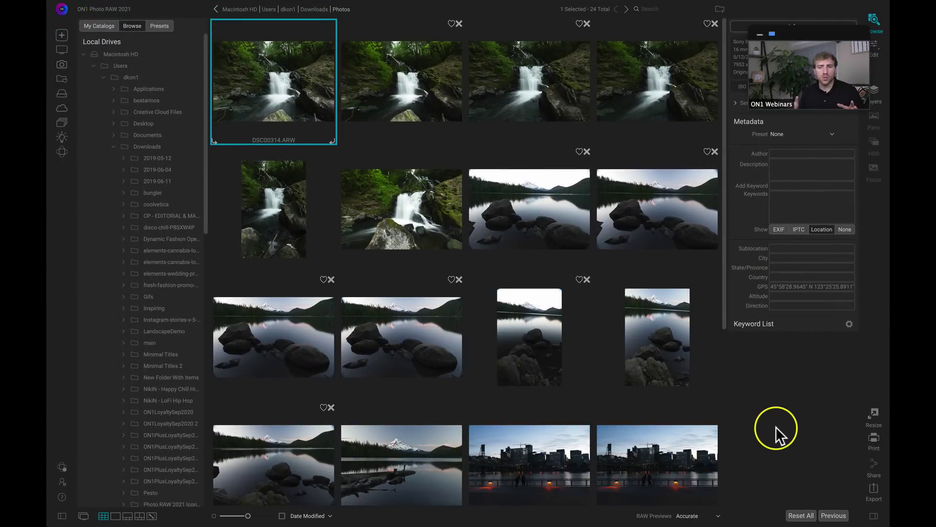
Step: Open the Selects cataloged folder and move the three bridge-background portraits DSC00101, DSC00107 and DSC00108 to the front of the grid
left_click(95, 25)
left_click(125, 88)
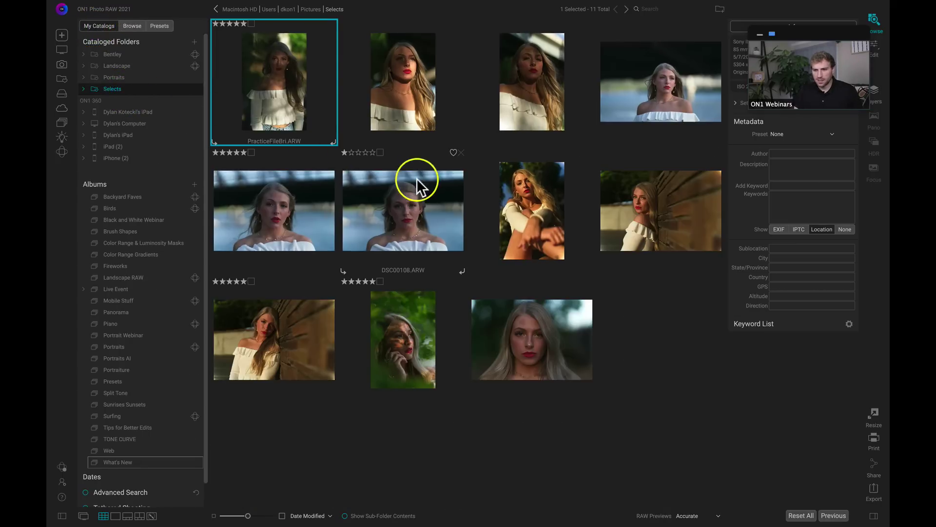
left_click(413, 191)
left_click(689, 61, "super")
left_click(257, 167, "super")
left_click_drag(257, 168, 221, 88)
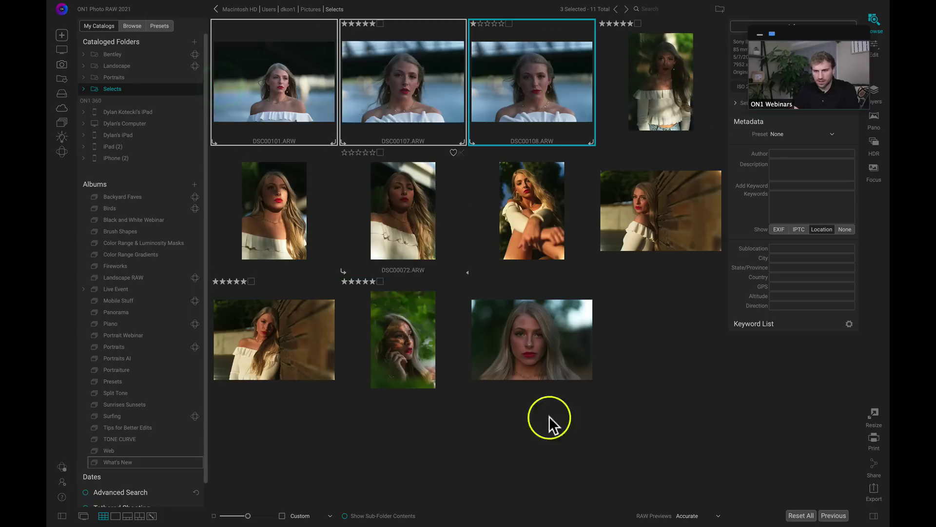
left_click(658, 414)
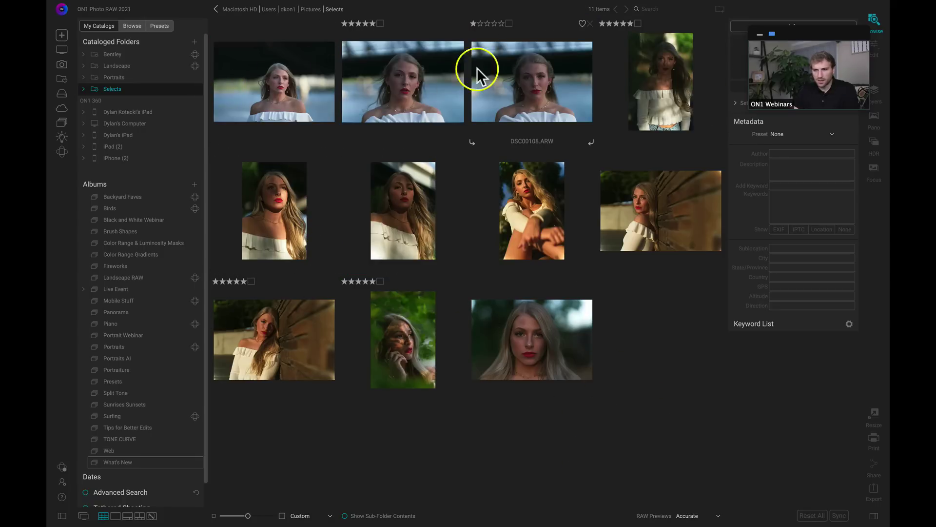
Step: Open the close-up portrait DSC00107.ARW for editing
double_click(399, 69)
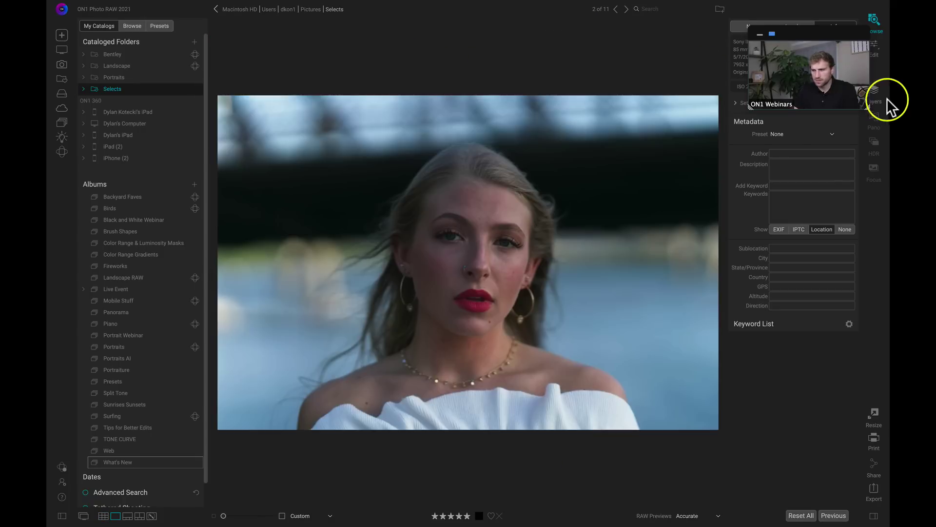
left_click_drag(825, 31, 781, 9)
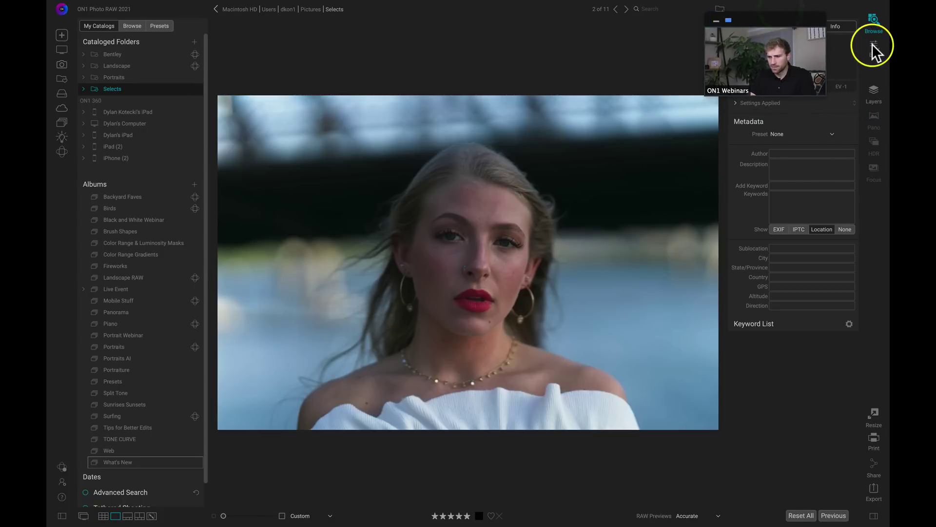
left_click(873, 45)
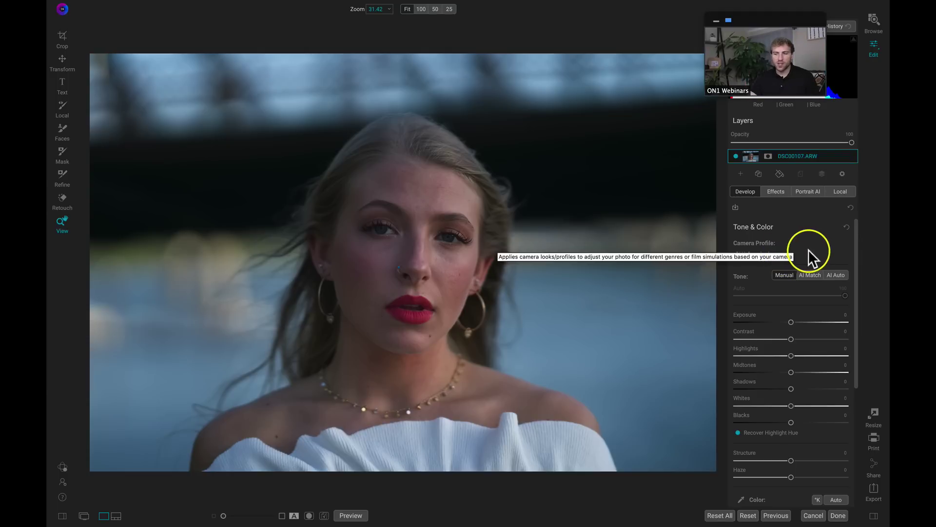
Step: Set the portrait's camera profile to ON1 Neutral and compare it with the original
left_click(782, 253)
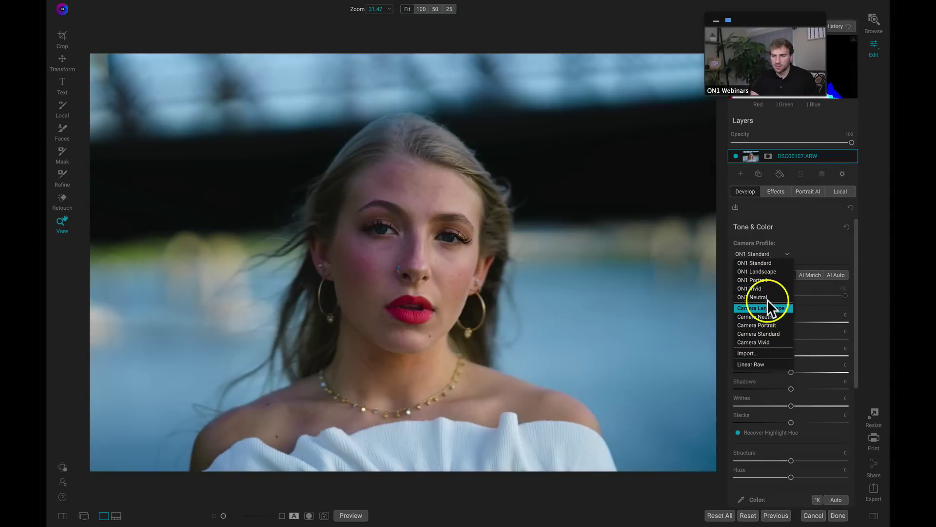
left_click(769, 298)
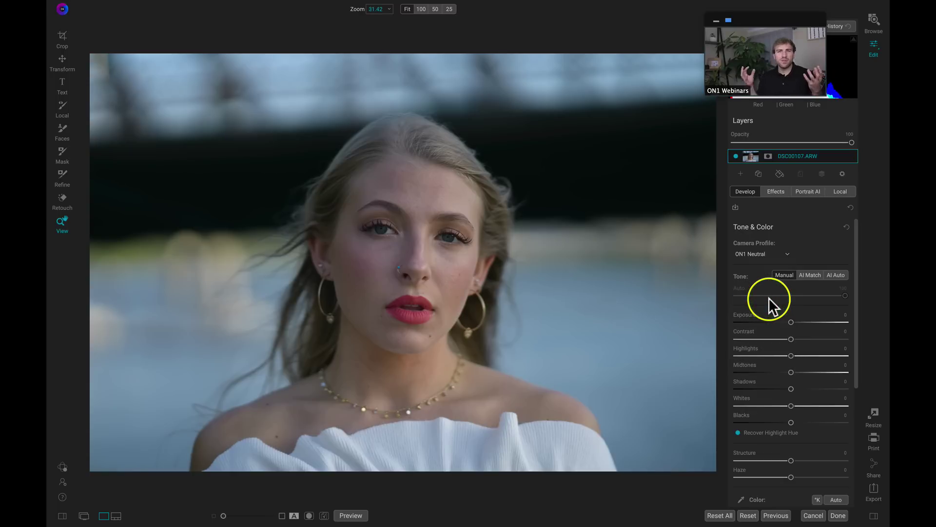
key("p")
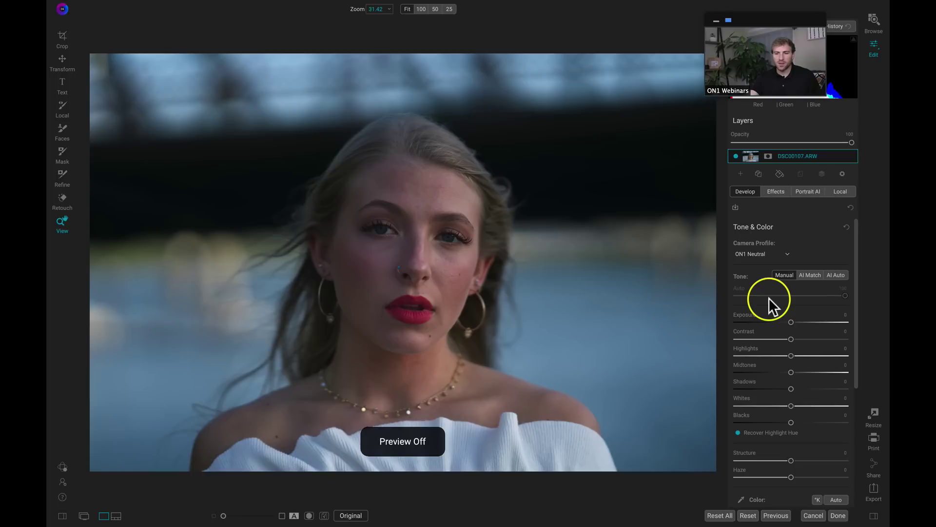
key("p")
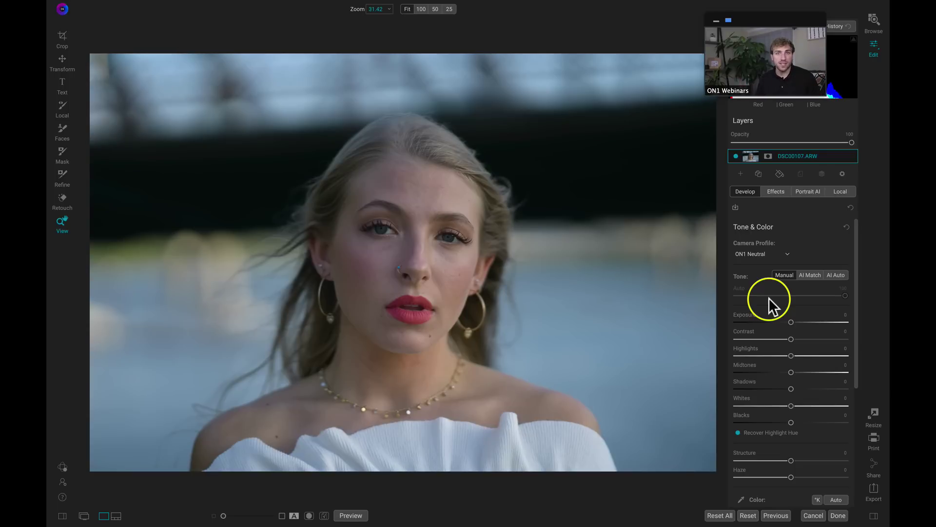
Step: Apply the AI Auto tone adjustment to the portrait and compare before and after
left_click(836, 275)
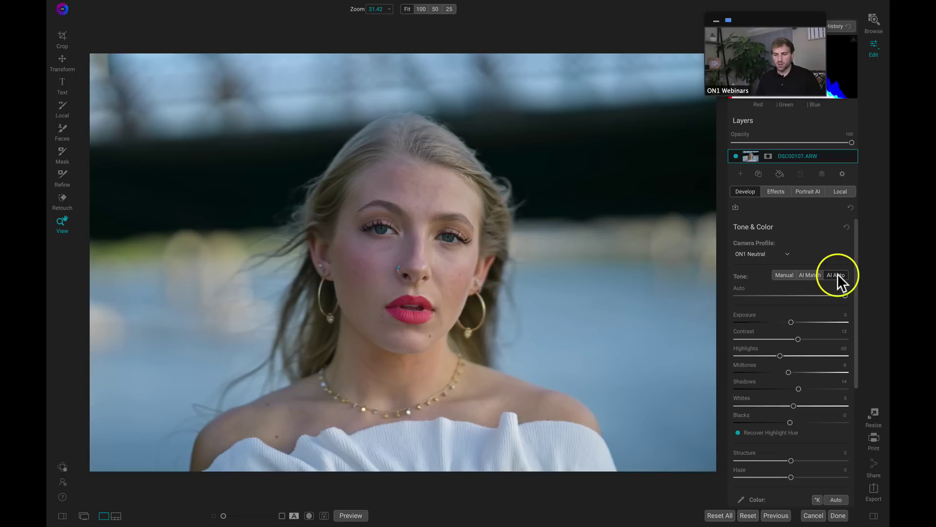
key("XF86MonBrightnessDown")
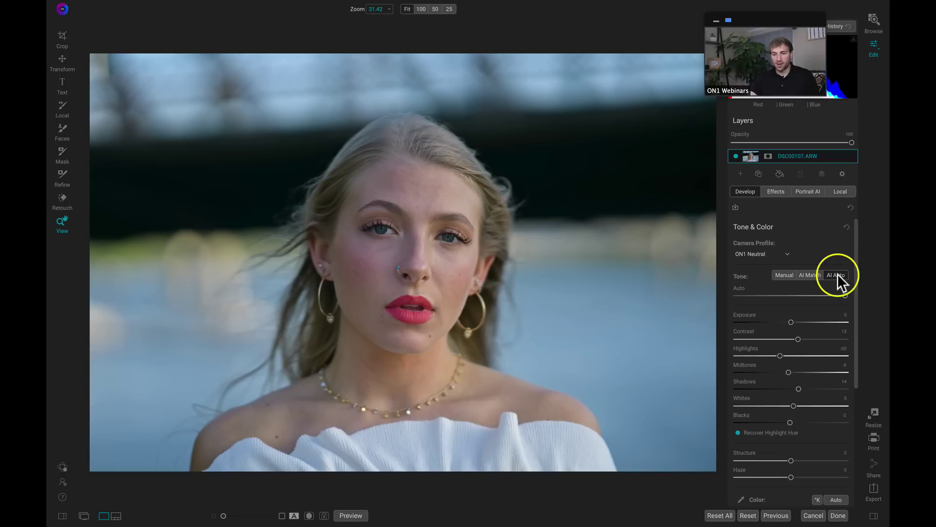
key("backslash")
key("backslash")
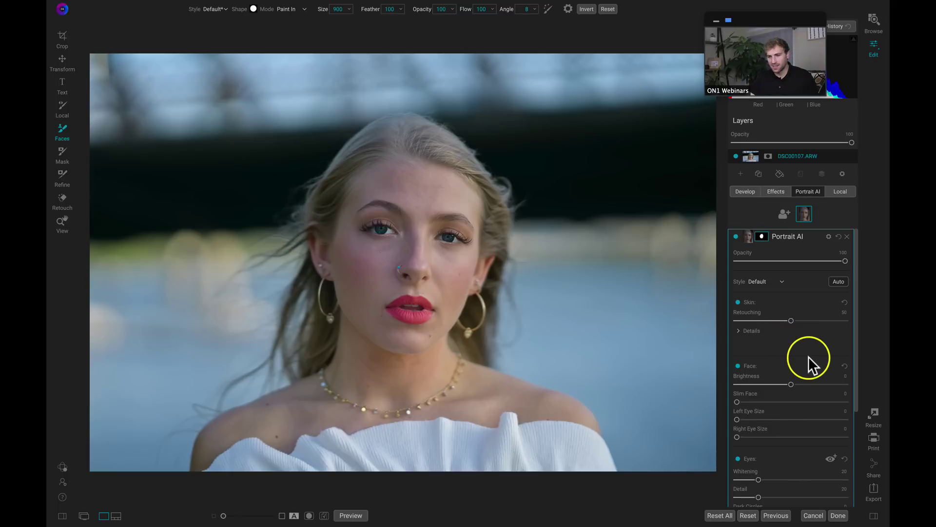
Step: Examine the face at 75% zoom, inspect the Portrait AI face mask, and compare the retouching off and on
key("z")
left_click(418, 238)
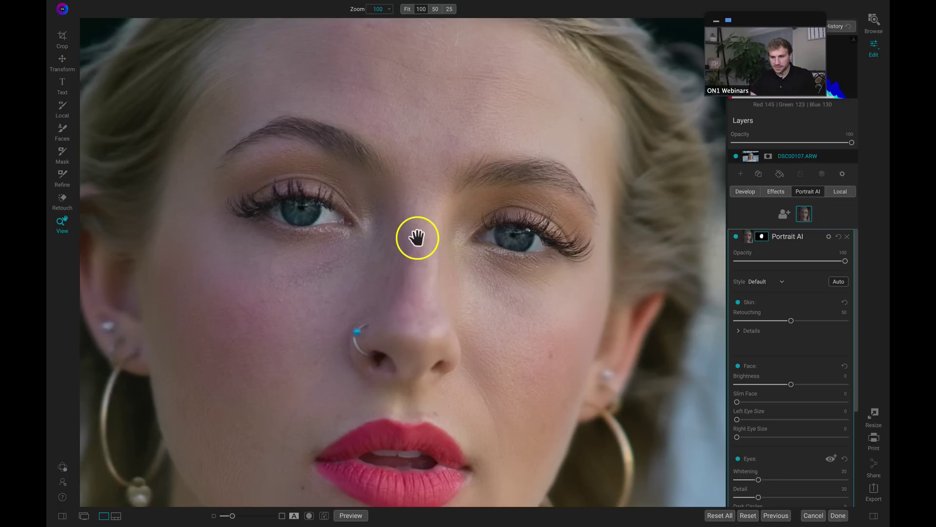
left_click_drag(414, 246, 414, 223)
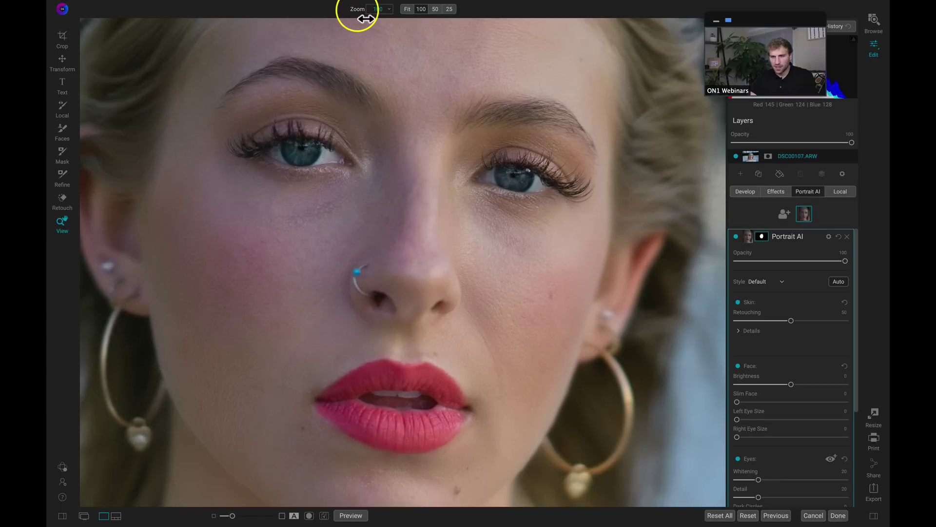
left_click_drag(365, 19, 365, 19)
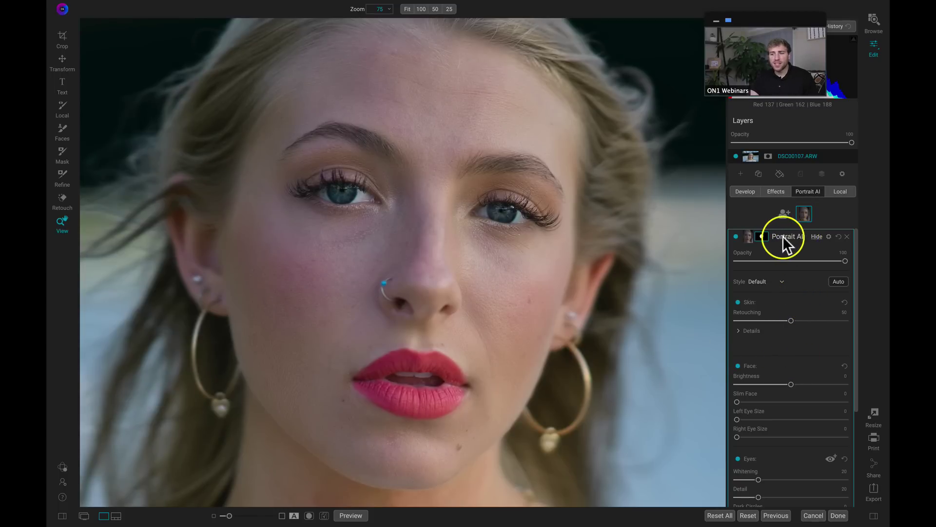
left_click(763, 237)
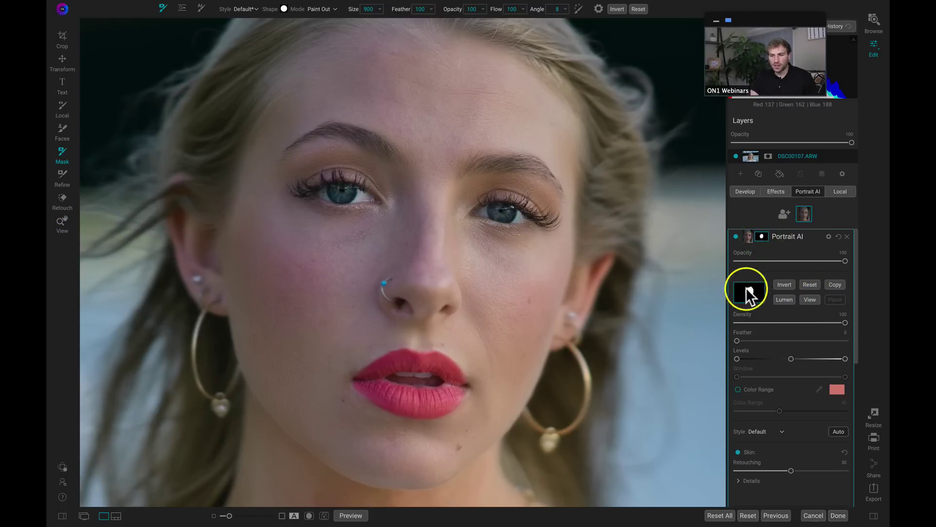
left_click(811, 300)
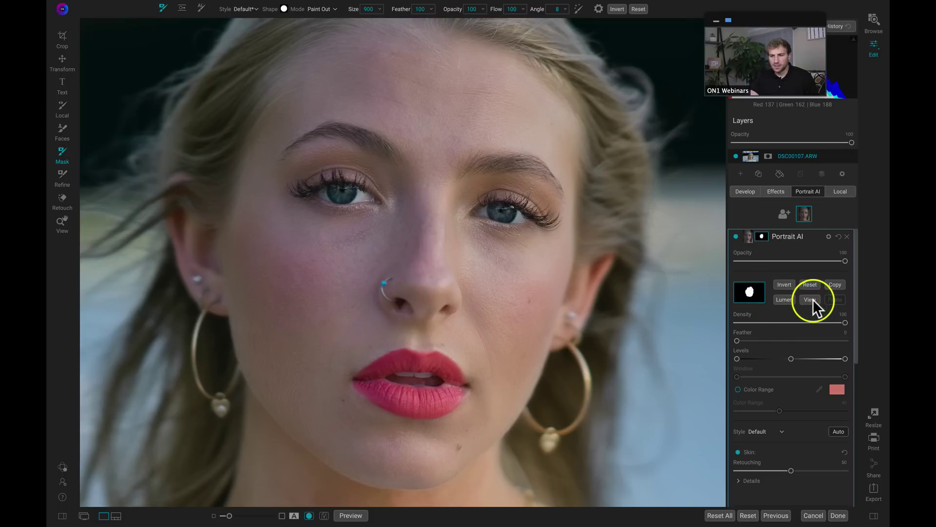
left_click(763, 236)
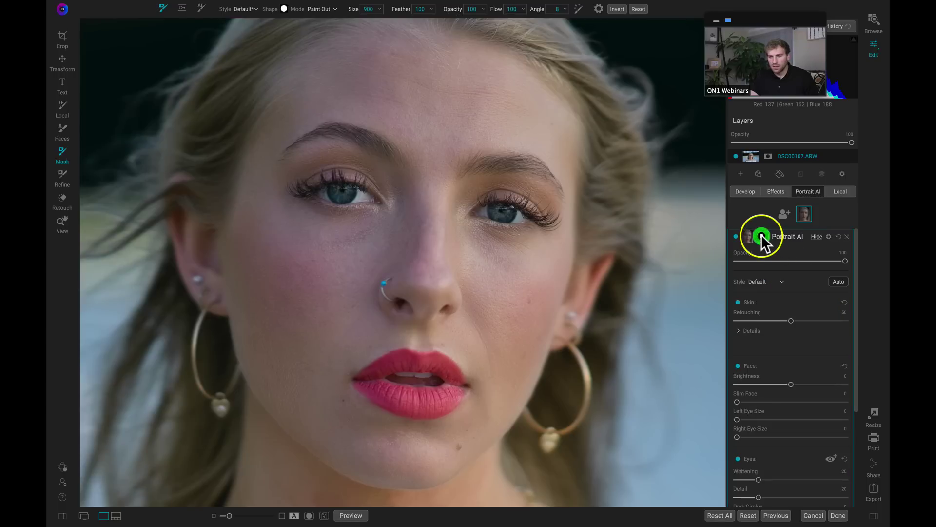
left_click(735, 237)
left_click(736, 236)
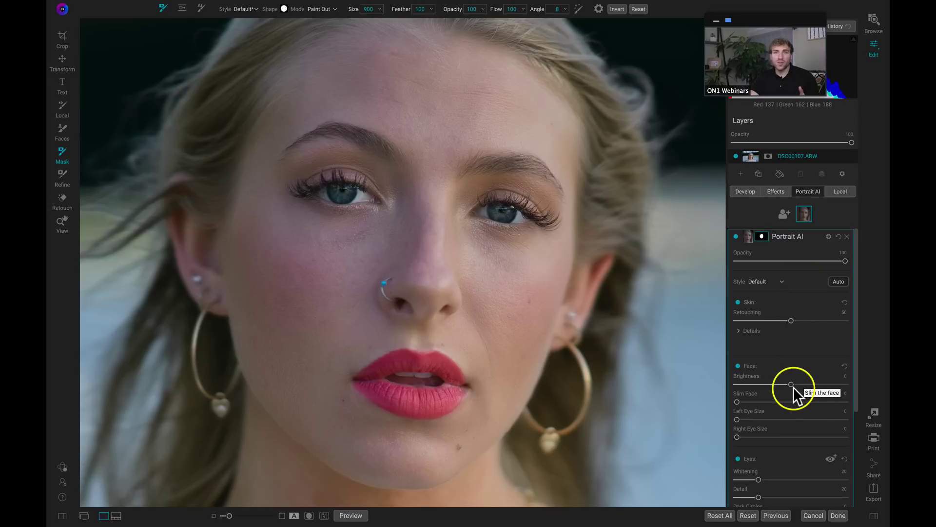
Step: Set skin Retouching to 100 with Blemishes at 52 and Detail at 81 under Frequency Separation, and compare with Portrait AI off
left_click_drag(791, 320, 797, 321)
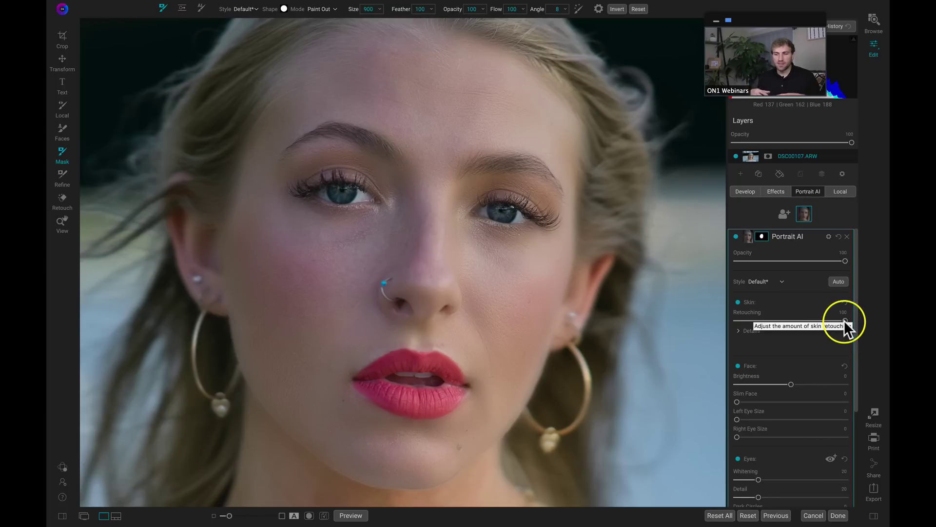
left_click_drag(844, 320, 798, 321)
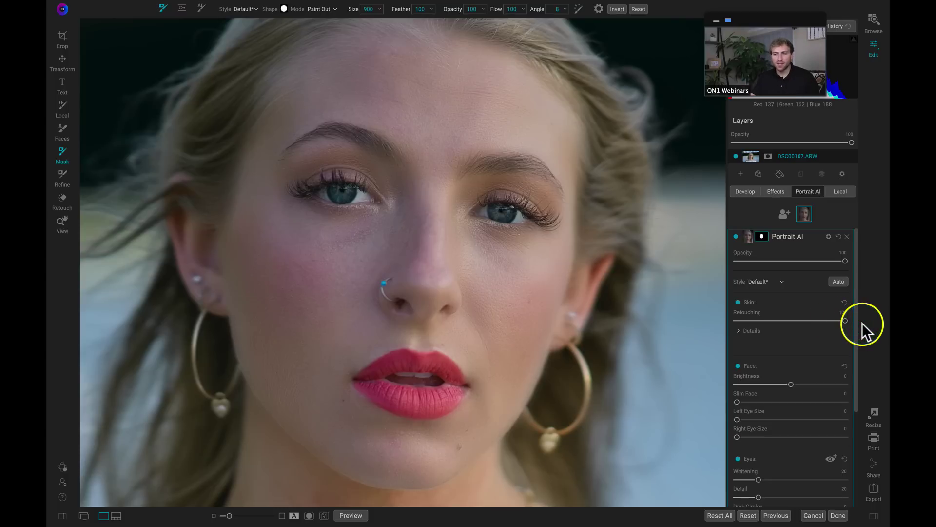
left_click(737, 331)
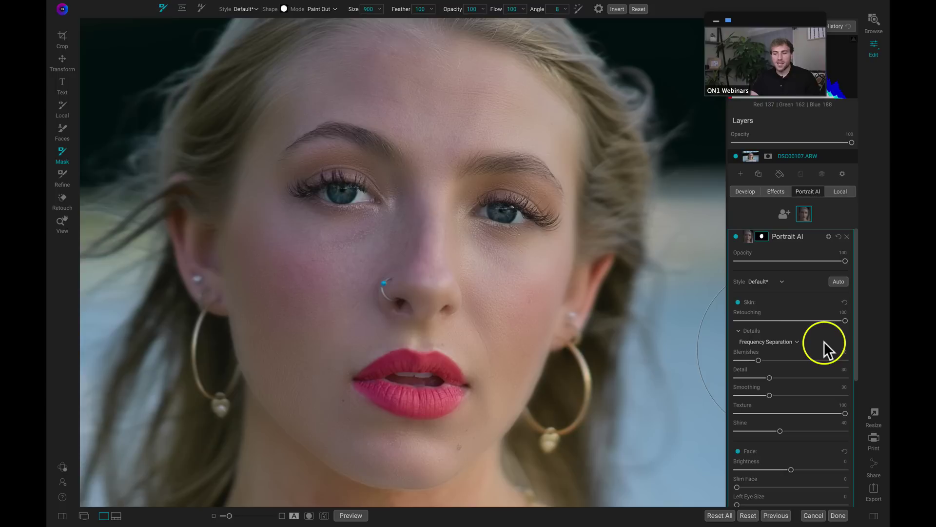
key("z")
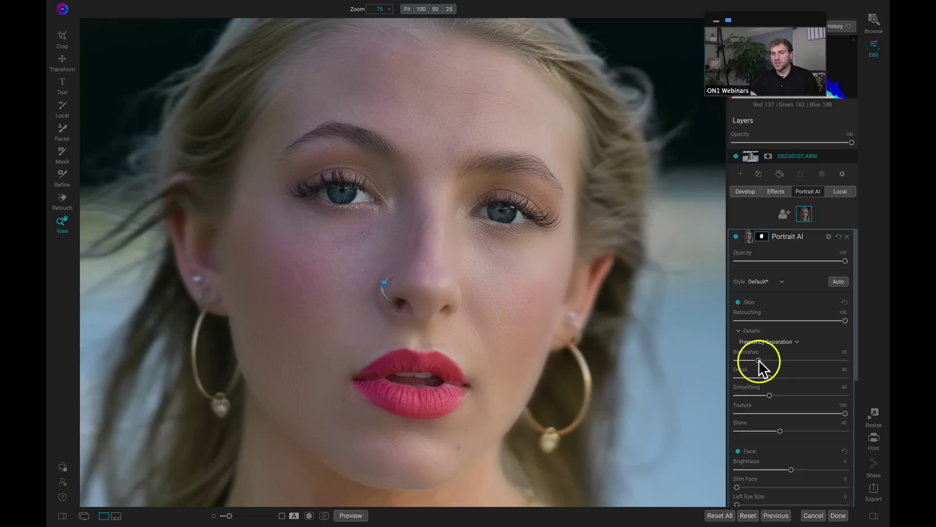
left_click_drag(788, 360, 803, 361)
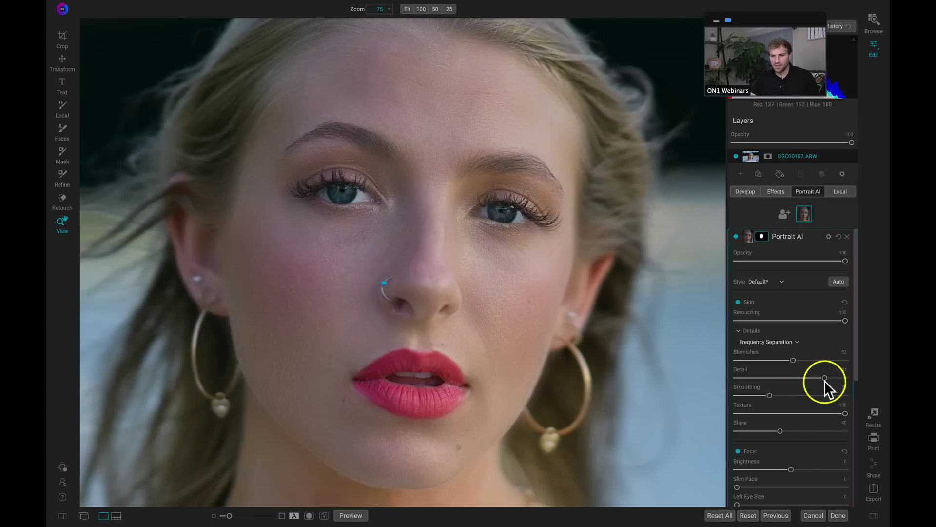
left_click(735, 237)
left_click(735, 237)
Step: Set the Portrait AI face Brightness to 31, eye Whitening to 51 and eye Detail to 40
scroll(779, 326, "down", 7)
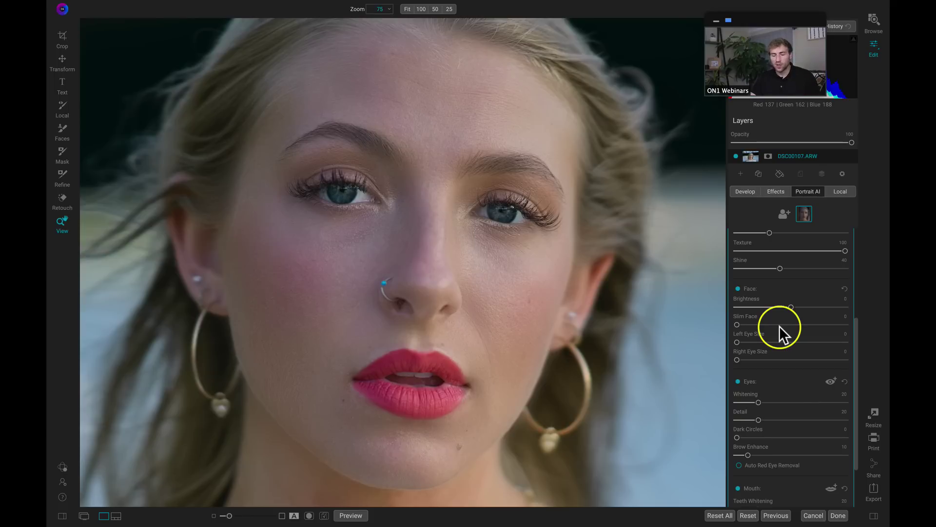
left_click_drag(791, 307, 813, 307)
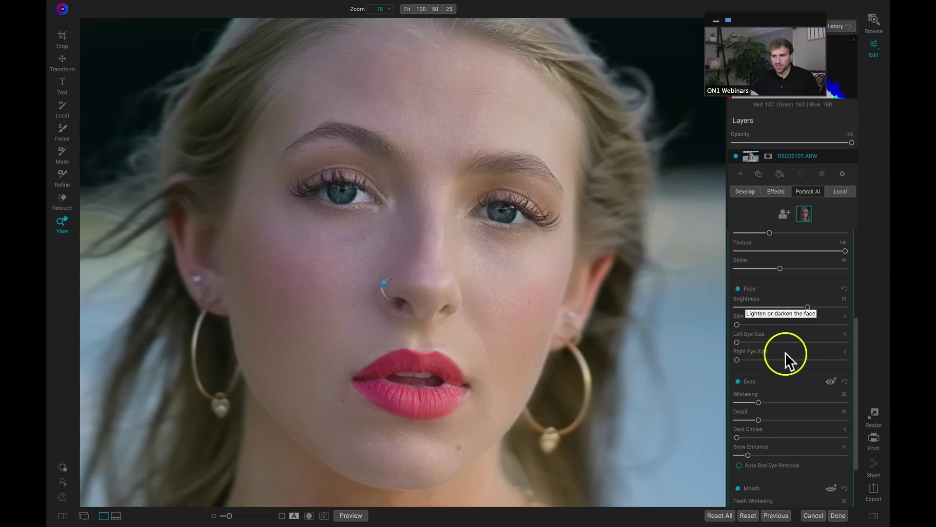
scroll(787, 350, "down", 2)
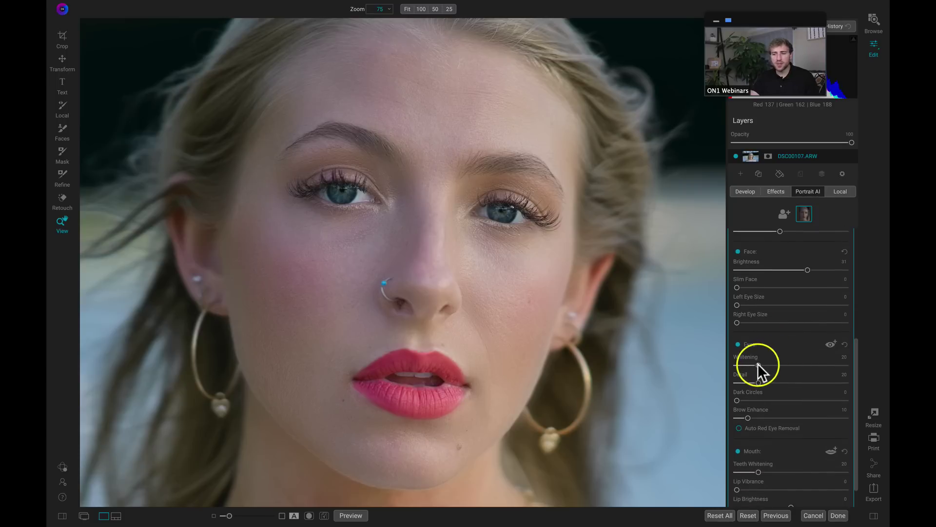
left_click_drag(758, 365, 790, 386)
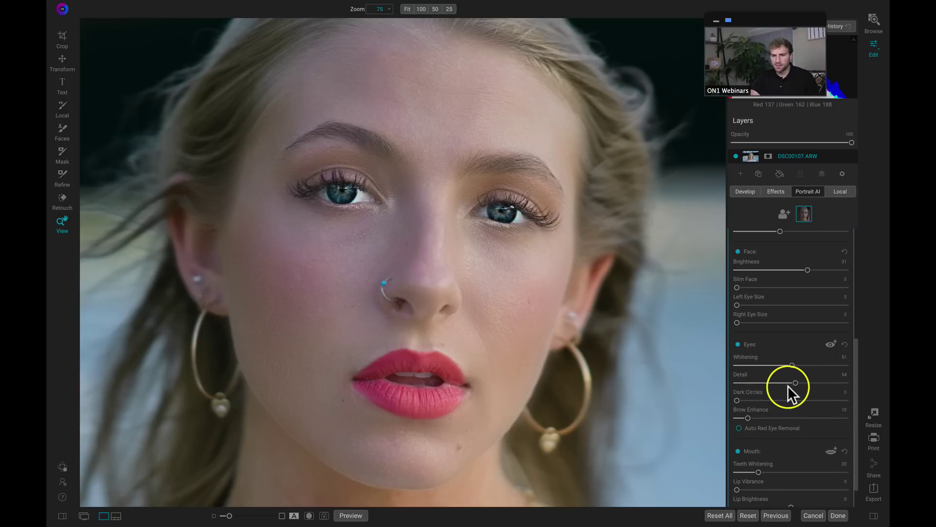
left_click(780, 386)
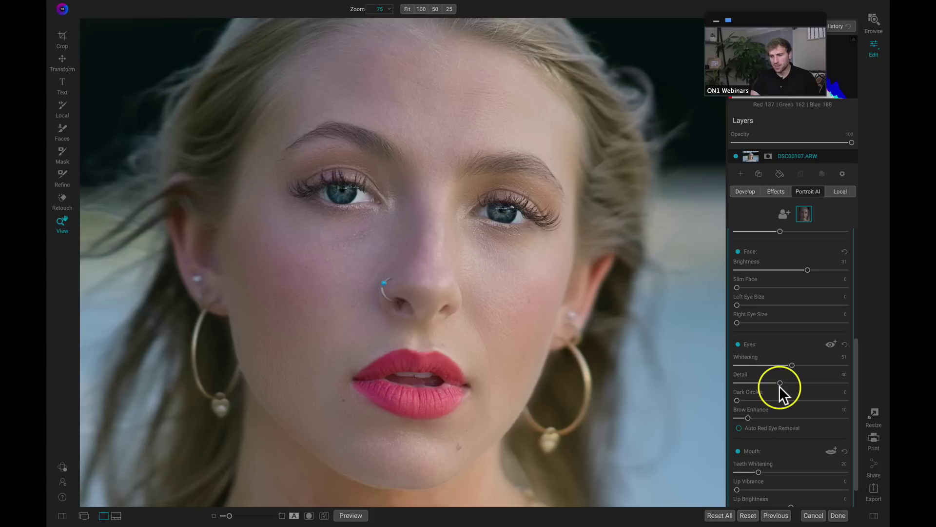
Step: Set the eyes' Dark Circles correction to 42 and Brow Enhance to 49
scroll(736, 369, "down", 1)
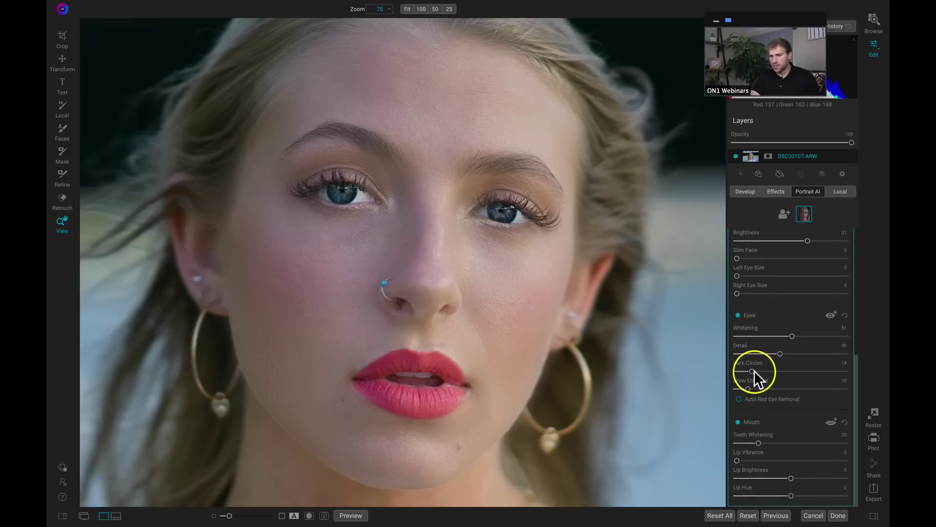
left_click(779, 370)
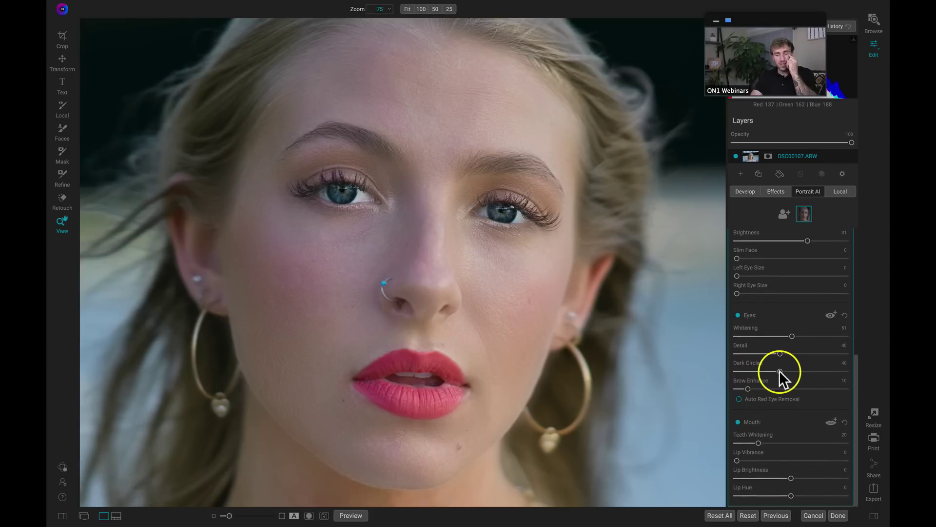
left_click(782, 371)
left_click_drag(748, 389, 790, 390)
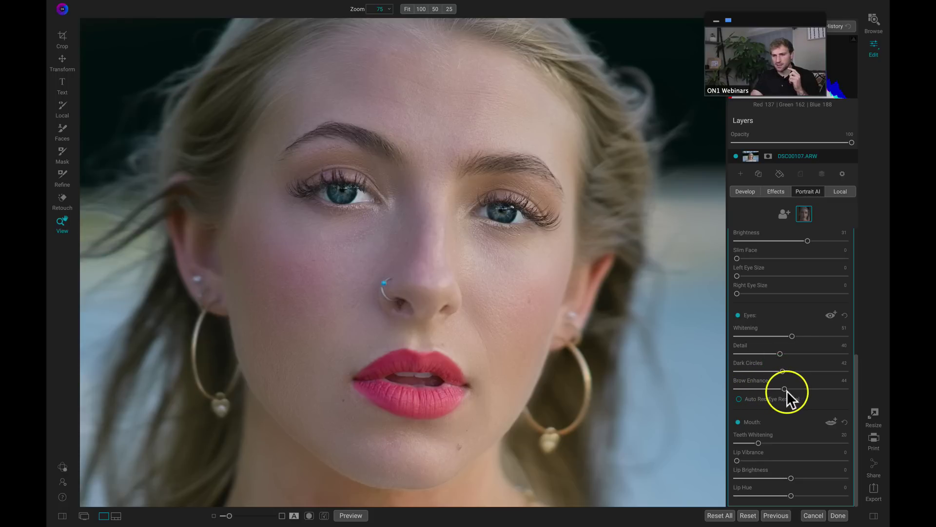
left_click(789, 389)
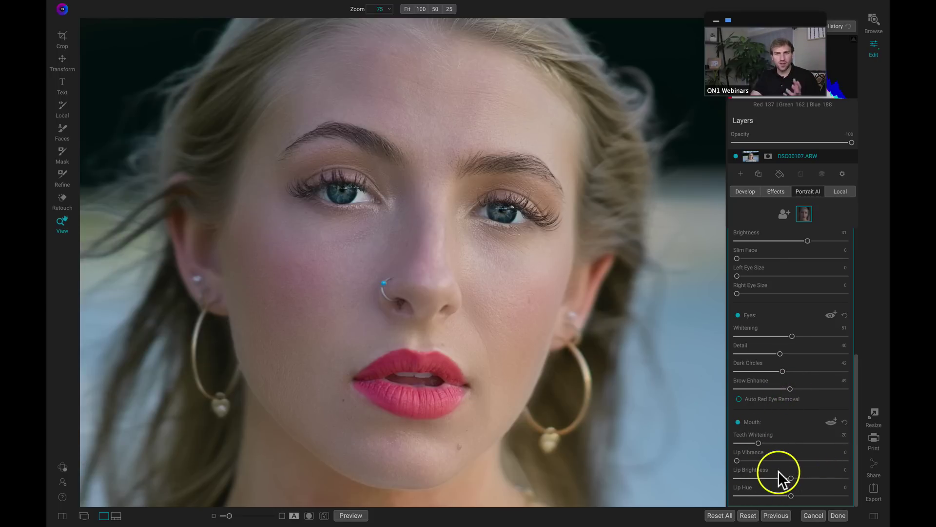
scroll(778, 470, "up", 5)
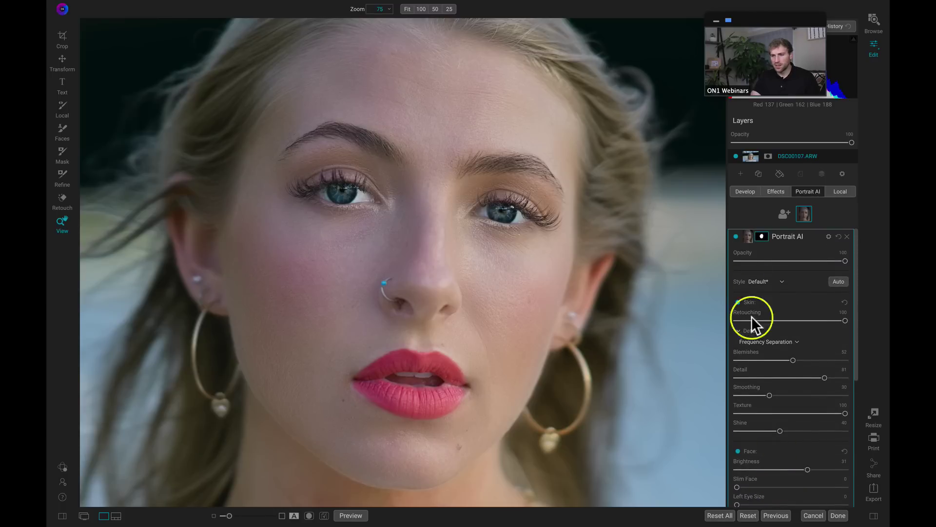
Step: Compare the face with Portrait AI off and on, and view the whole portrait
left_click(736, 236)
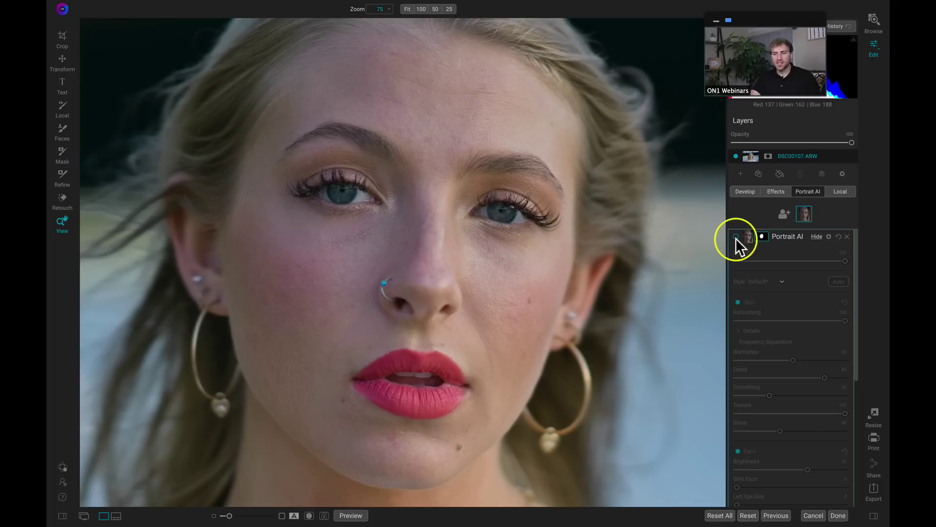
left_click(736, 236)
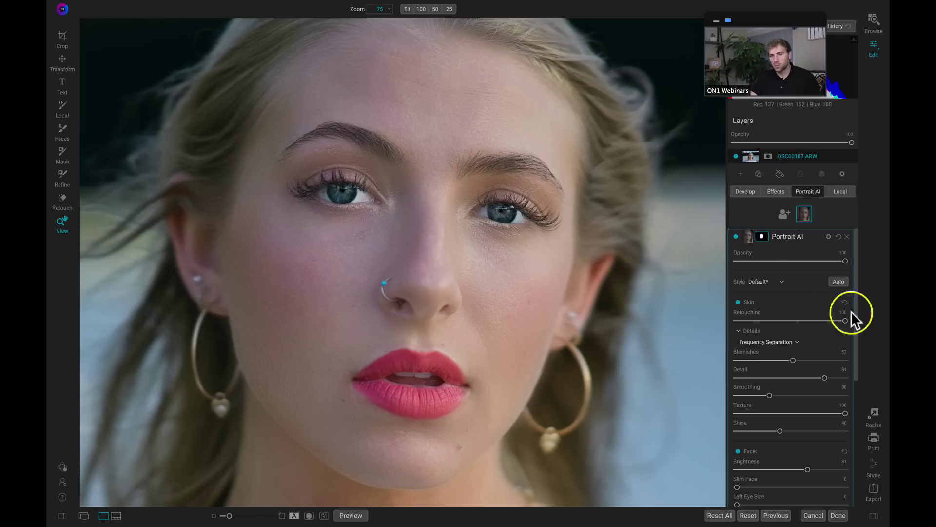
left_click(428, 294)
key("ctrl+0")
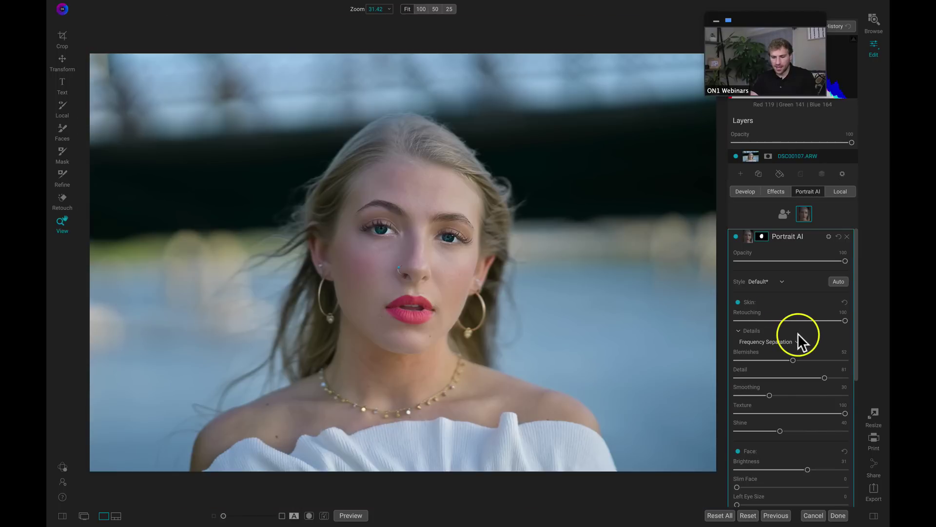
Step: Sync the Develop and Portrait AI settings of DSC00107 to the photos DSC00108 and PracticeFileBri
key("ctrl+shift+f")
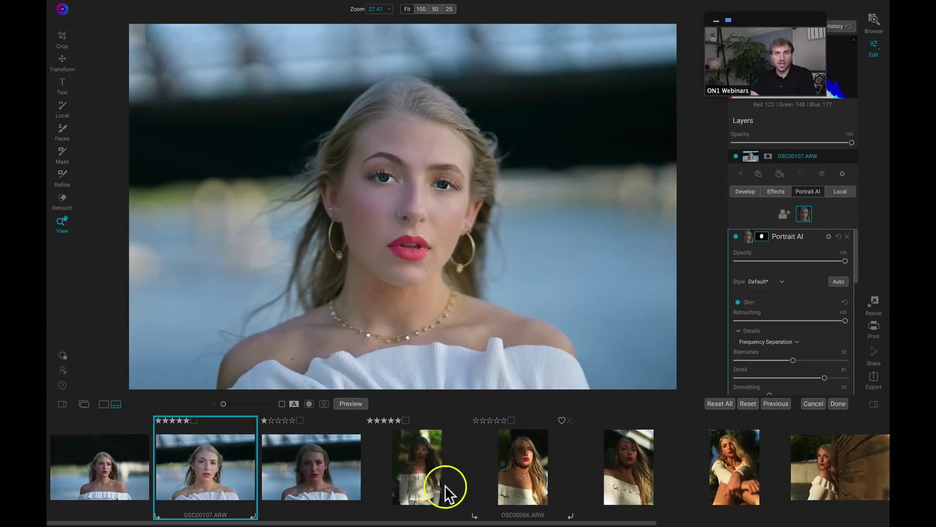
left_click(422, 453, "shift")
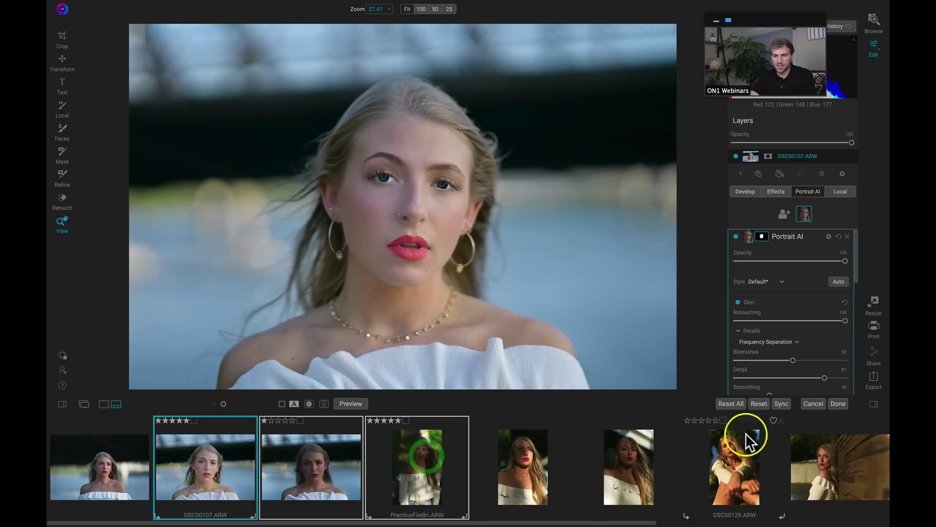
left_click(781, 404)
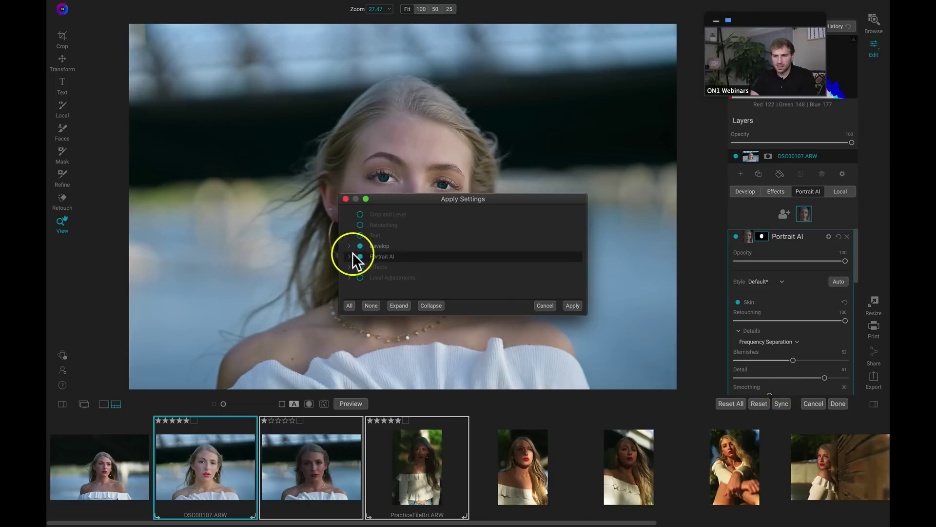
left_click(573, 306)
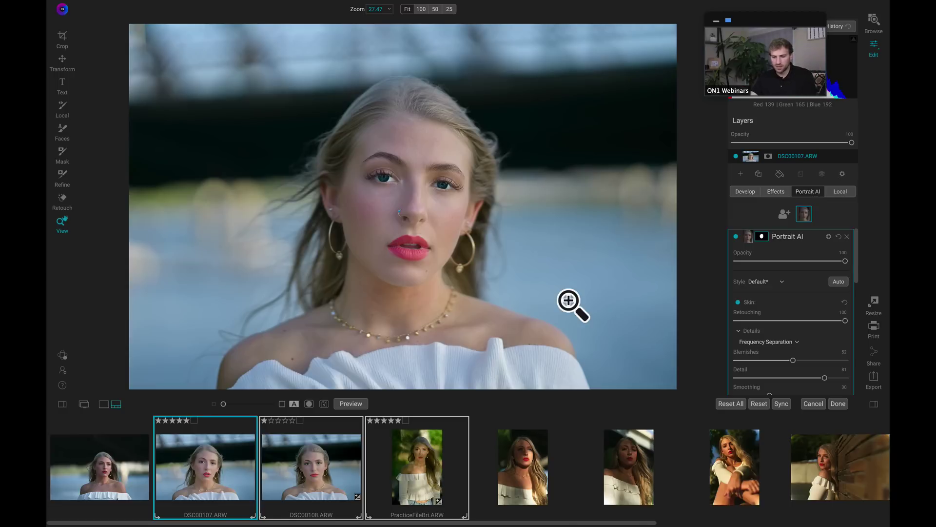
Step: Examine the synced retouching on DSC00108 at 100% and 50% zoom, and compare it with the original
key("Right")
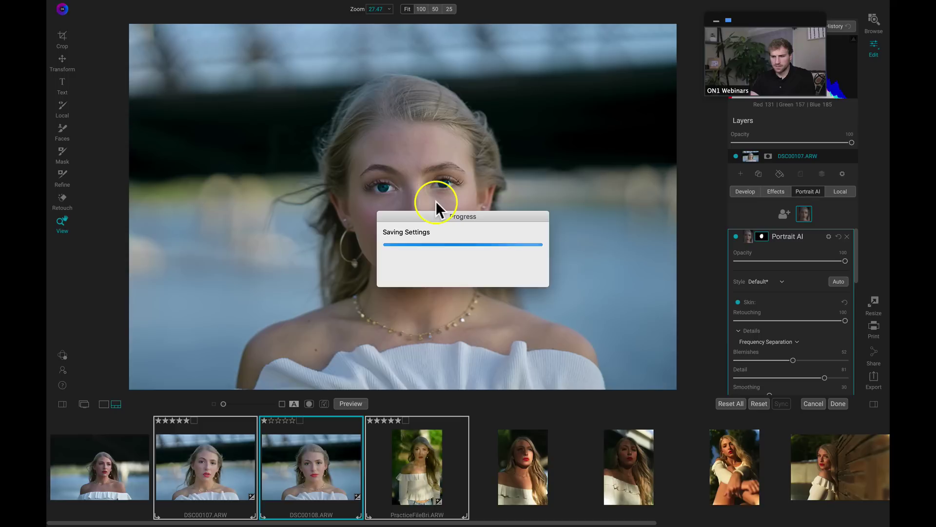
left_click(402, 198)
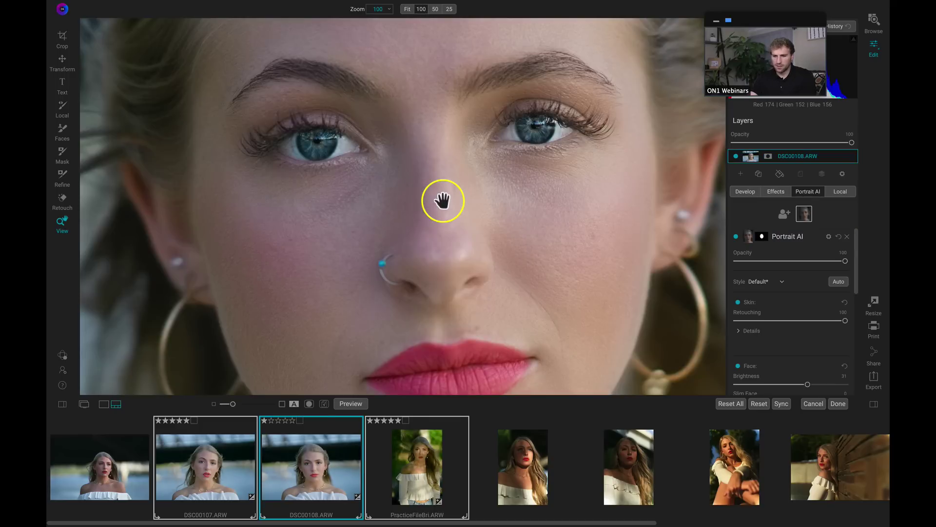
left_click(436, 8)
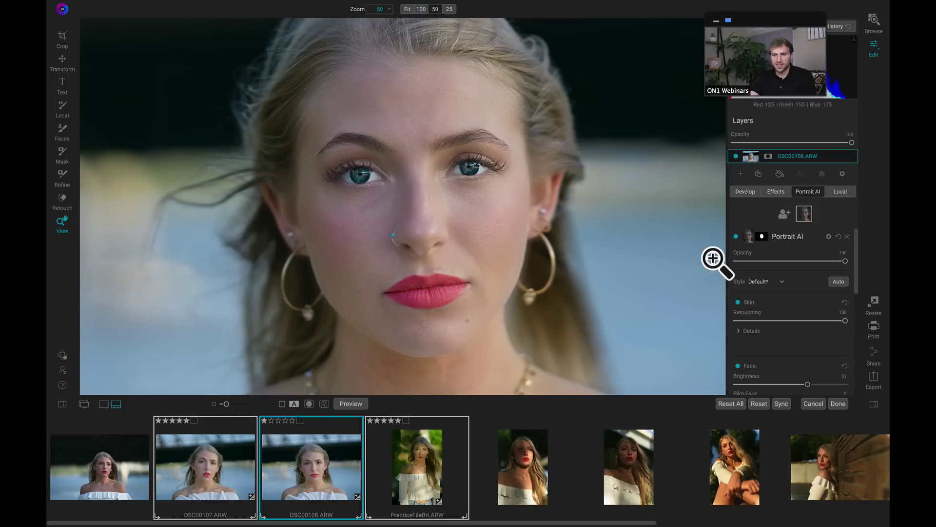
key("ctrl+p")
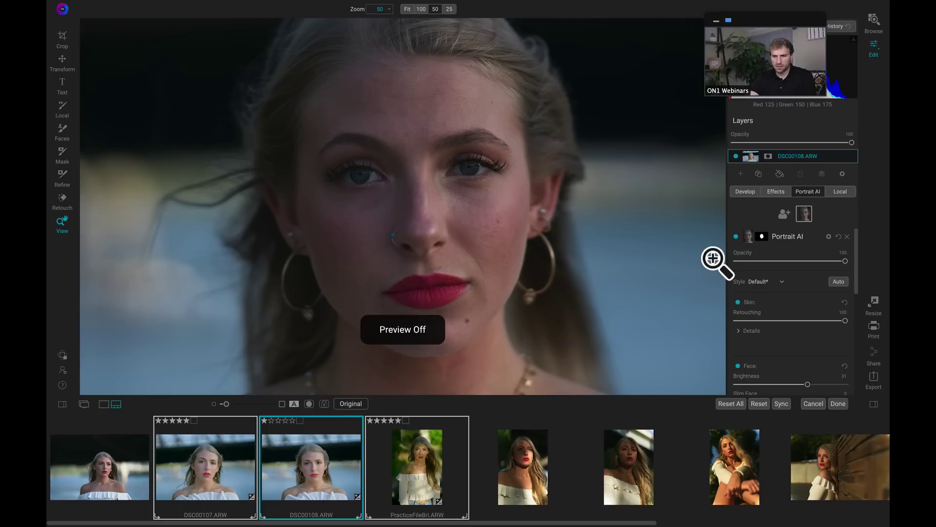
key("ctrl+p")
Step: Inspect the face in PracticeFileBri at 50% zoom and compare the synced edit with the original
left_click(434, 445)
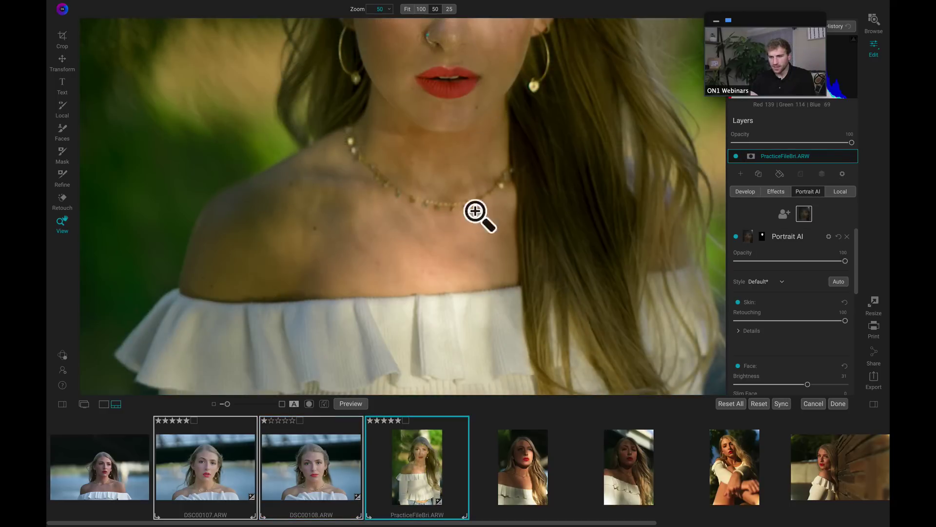
scroll(488, 292, "up", 4)
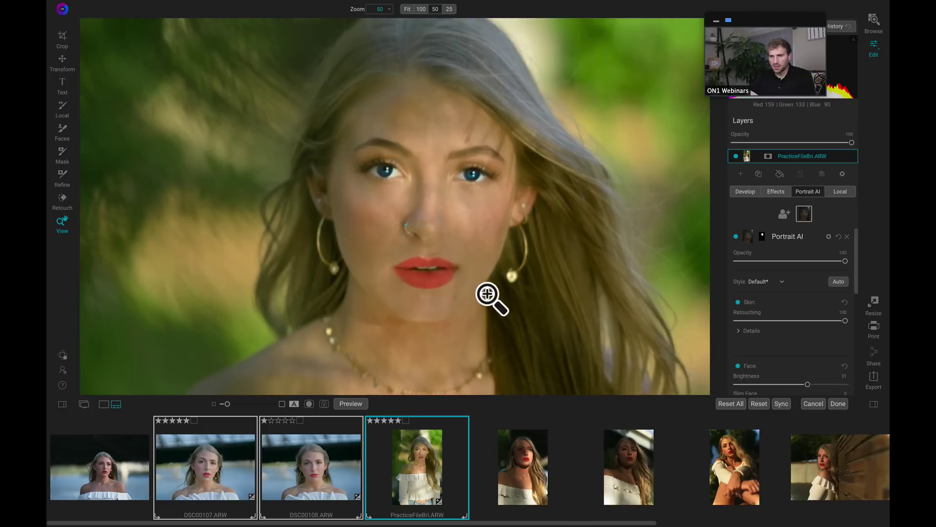
key("backslash")
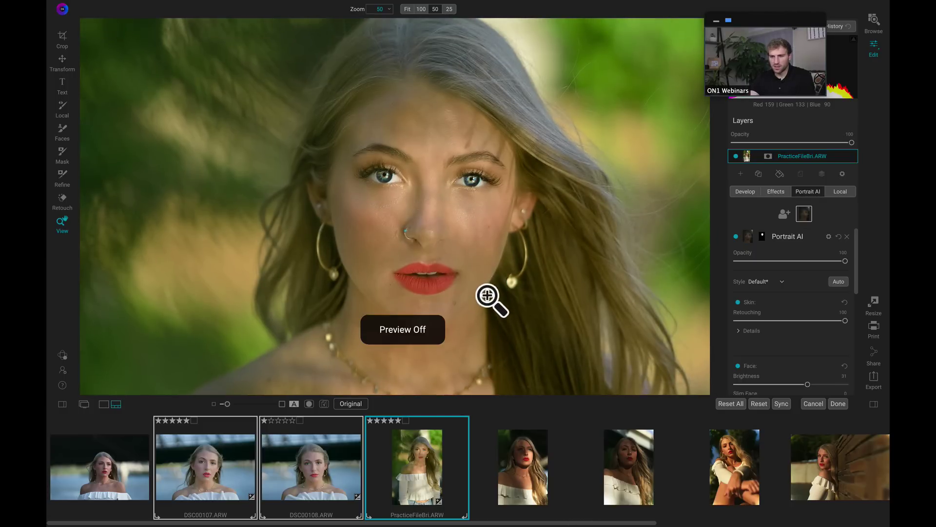
key("backslash")
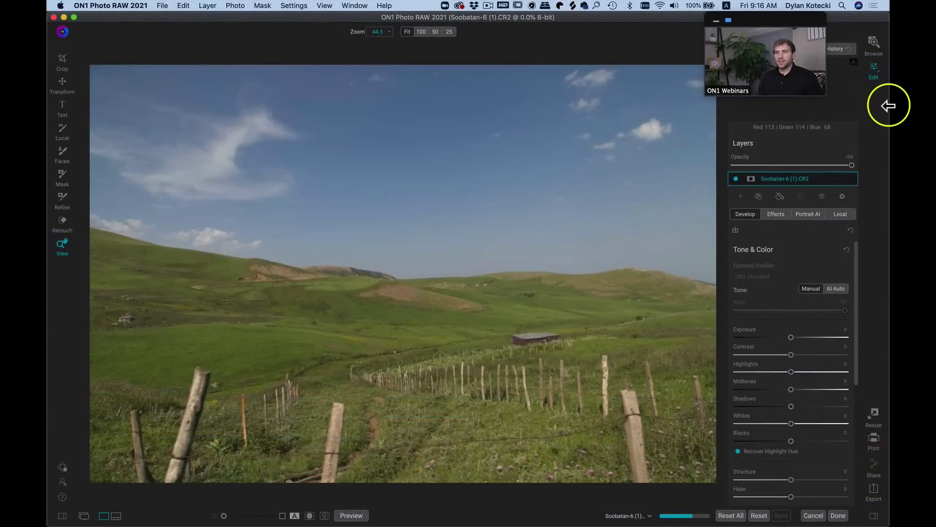
Step: Show the landscape Soobatan-6 (1) full screen and apply AI Auto tone to it
left_click(74, 17)
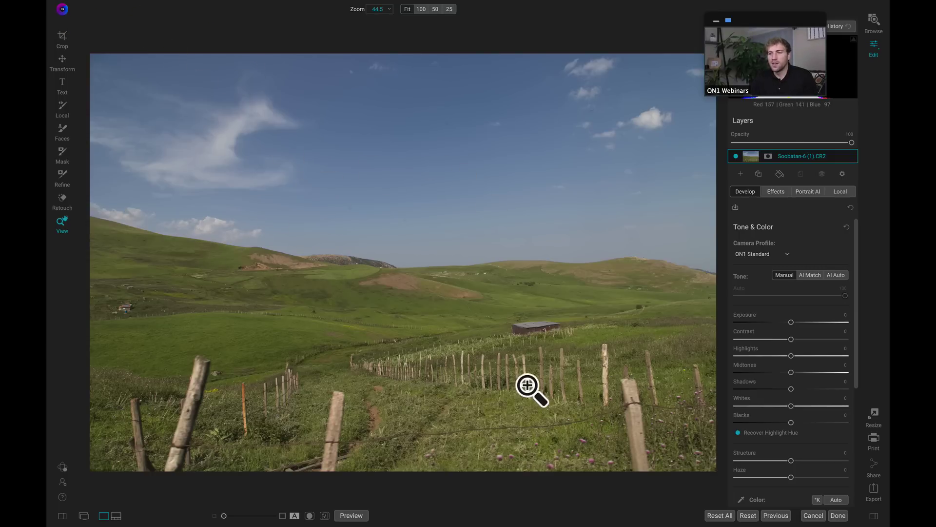
left_click(835, 274)
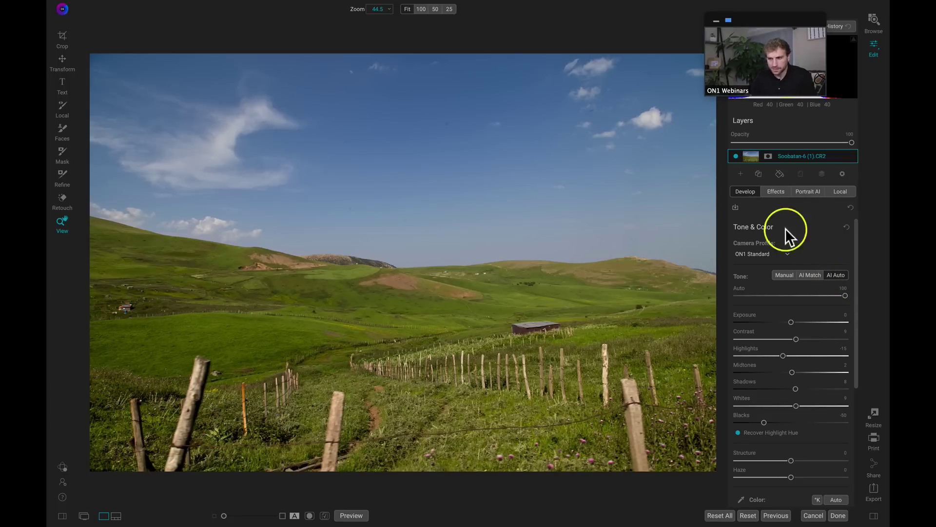
Step: Enable Paint with Color for a local adjustment and sample its paint colour from the small white cloud
left_click(838, 191)
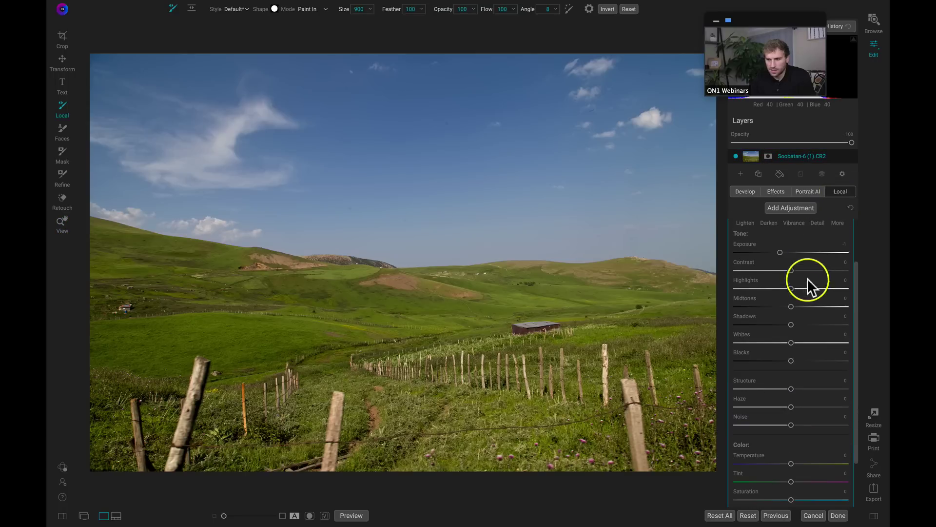
left_click(738, 479)
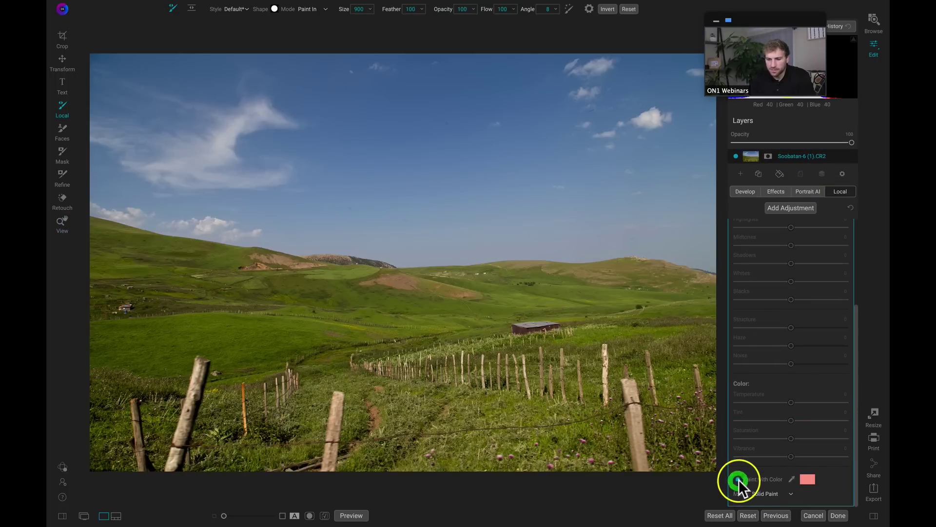
left_click(792, 479)
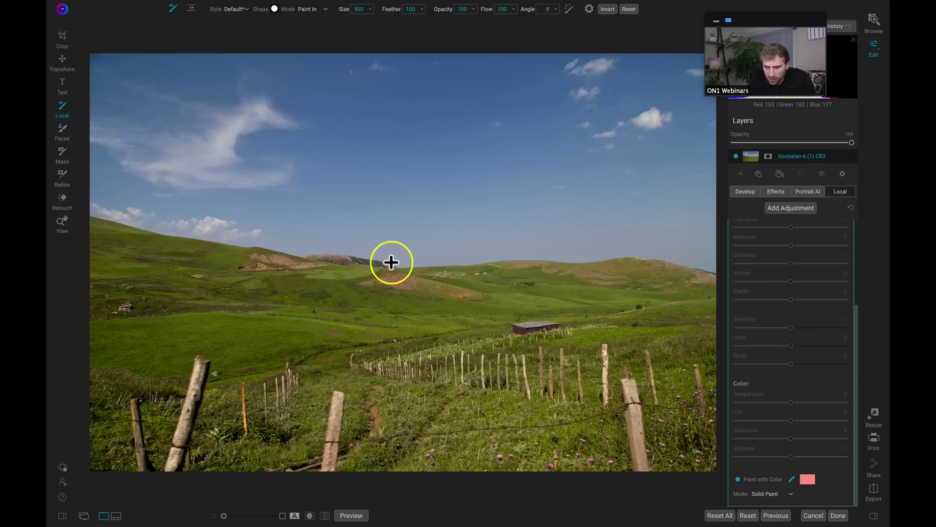
left_click(654, 116)
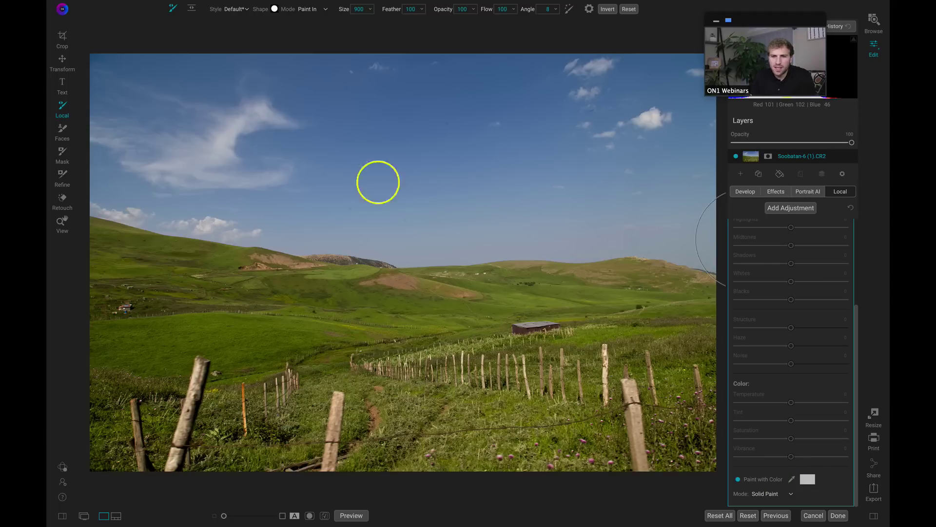
Step: Browse the brush shapes and choose the wispy, spreading cloud at the end of the fifth row in the Clouds category
left_click(274, 8)
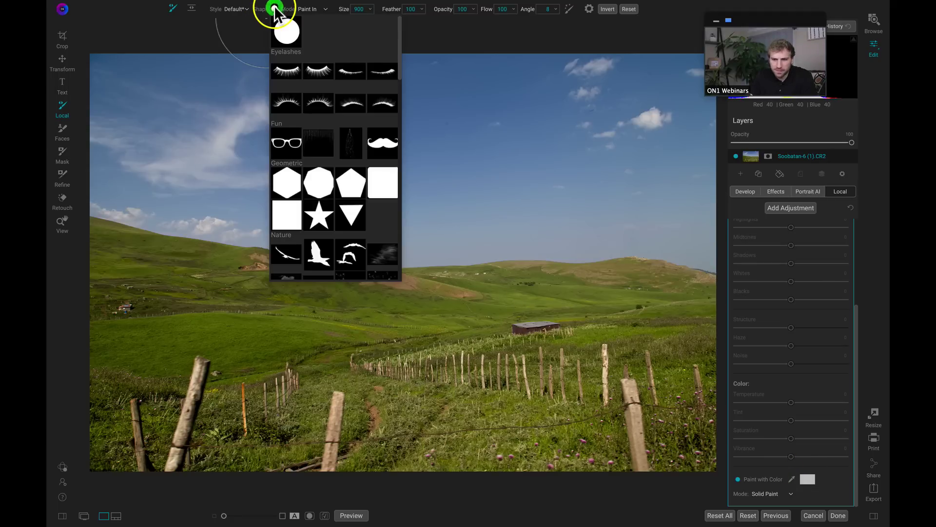
scroll(340, 142, "down", 8)
scroll(340, 141, "down", 5)
scroll(340, 142, "up", 5)
scroll(340, 141, "down", 8)
scroll(340, 142, "up", 1)
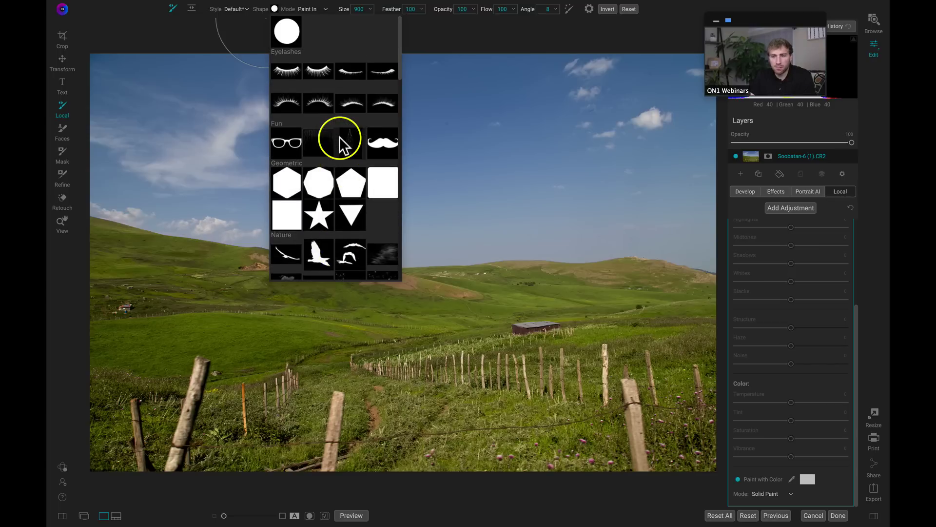
scroll(340, 142, "down", 6)
scroll(339, 142, "down", 2)
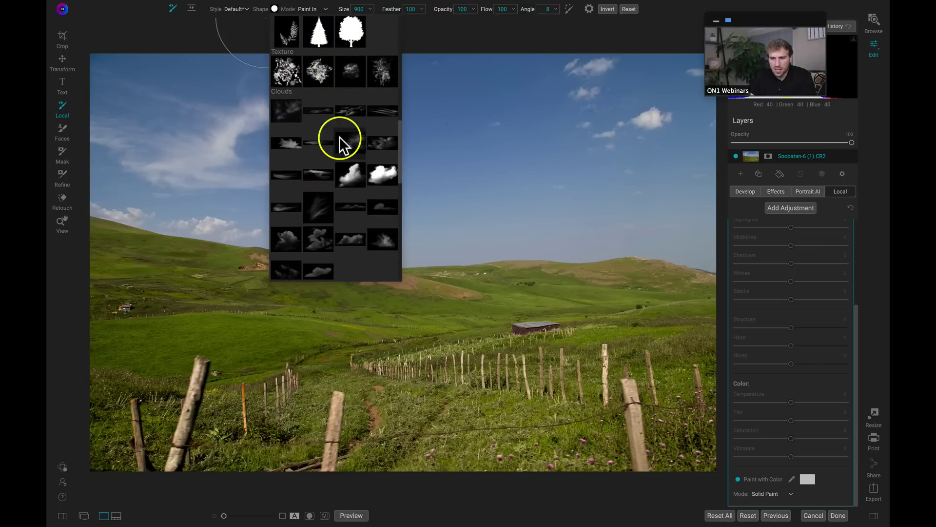
scroll(343, 145, "up", 2)
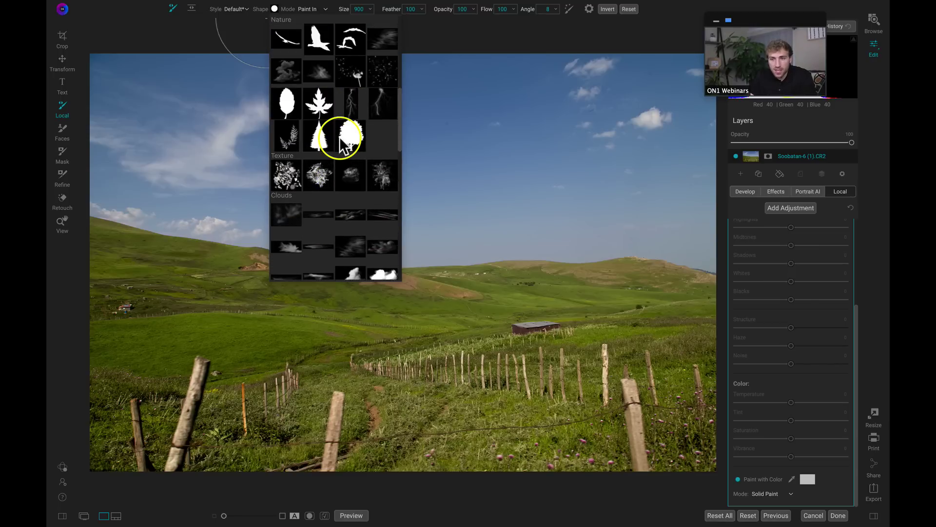
scroll(340, 132, "up", 2)
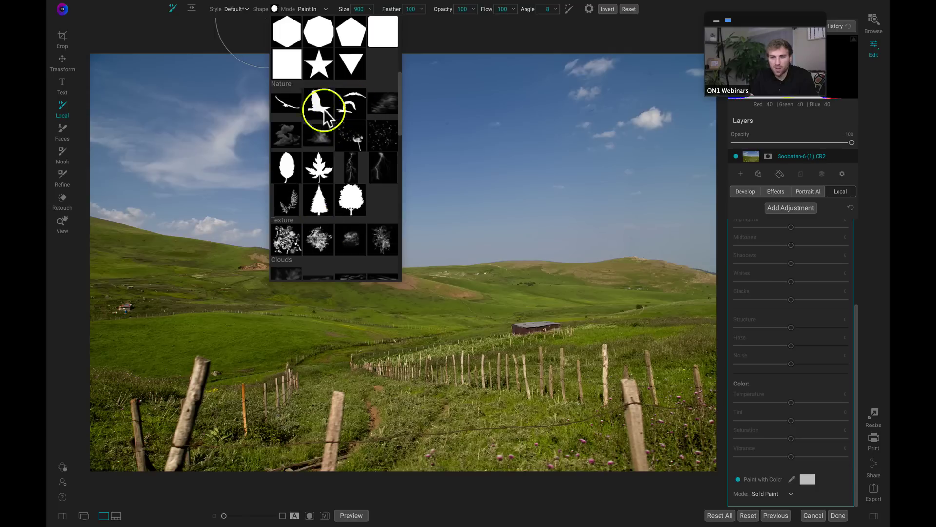
scroll(349, 202, "down", 5)
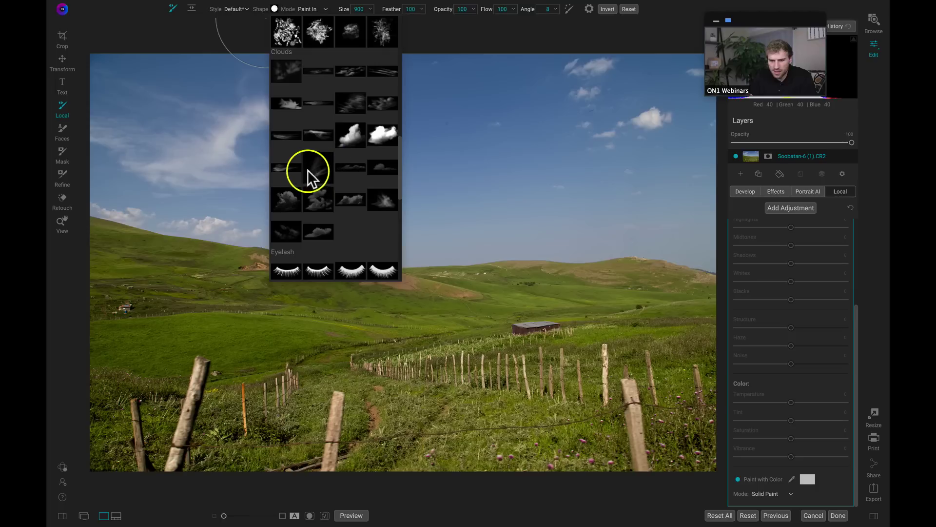
left_click(383, 201)
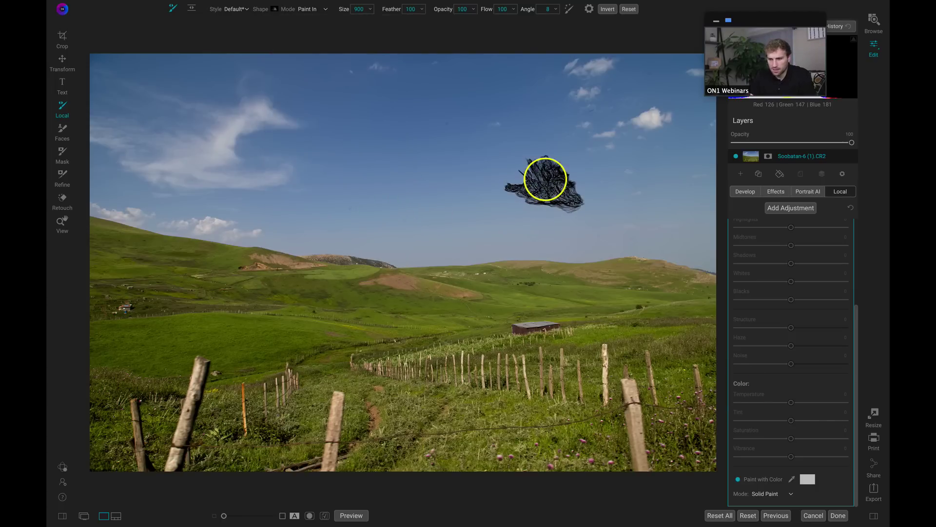
Step: Set the cloud brush size to 1800 and its feather to 0
key("bracketright")
key("bracketright")
key("bracketright")
key("bracketright")
key("bracketright")
key("bracketright")
key("bracketright")
key("bracketright")
key("bracketright")
key("bracketright")
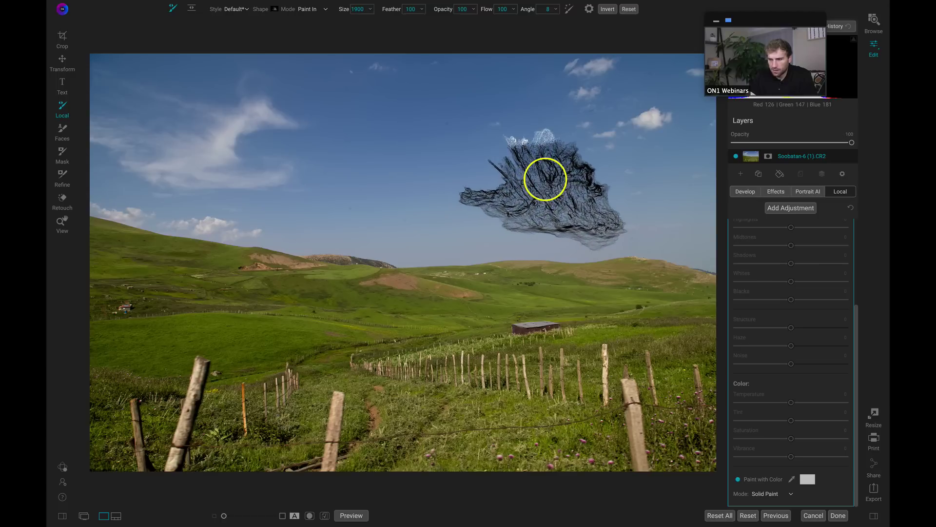
key("bracketleft")
key("bracketleft")
key("bracketleft")
key("bracketleft")
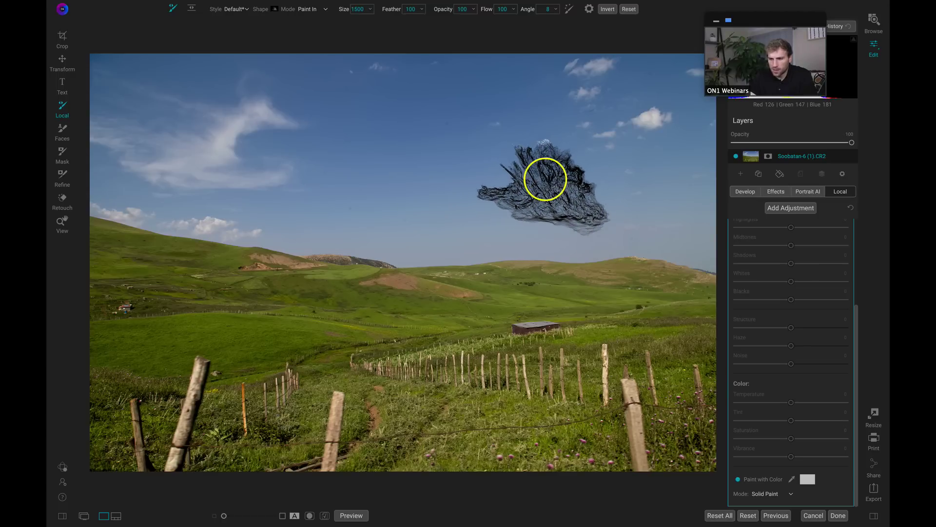
key("bracketright")
key("bracketright")
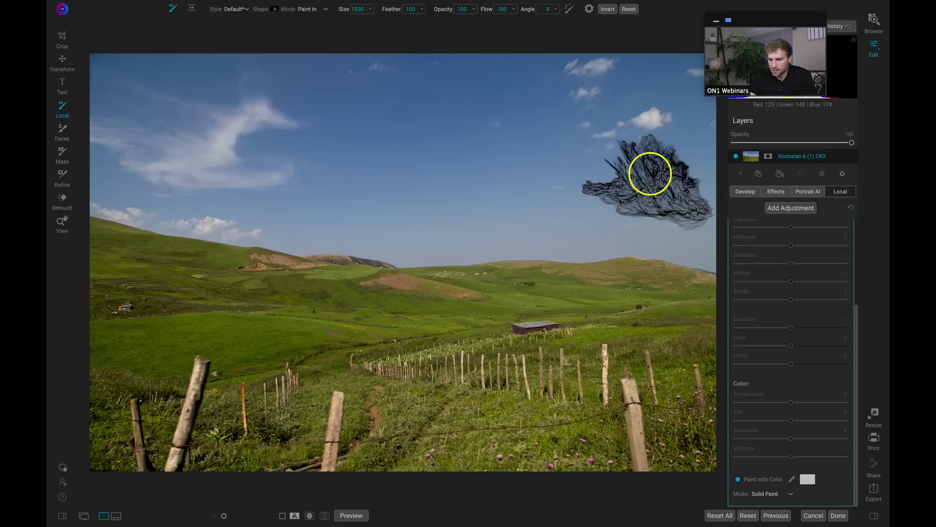
key("bracketright")
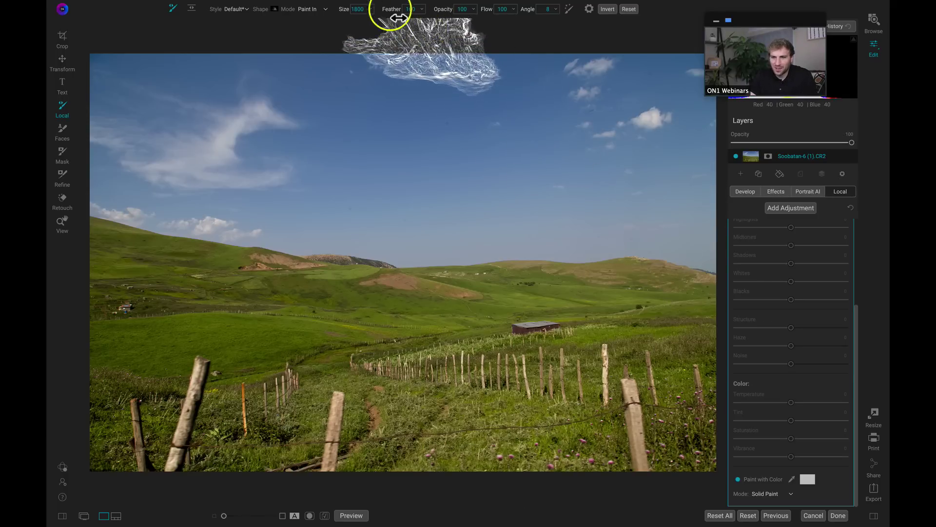
mouse_move(239, 9)
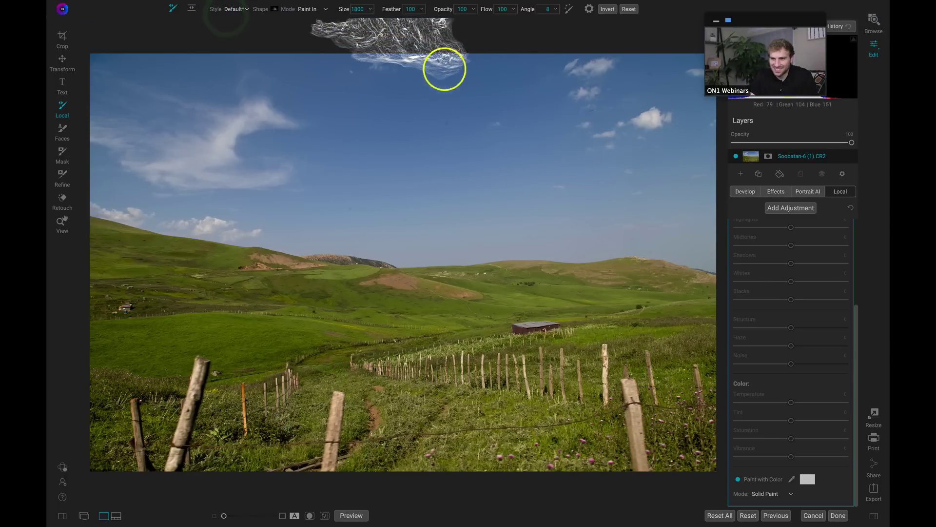
type("0")
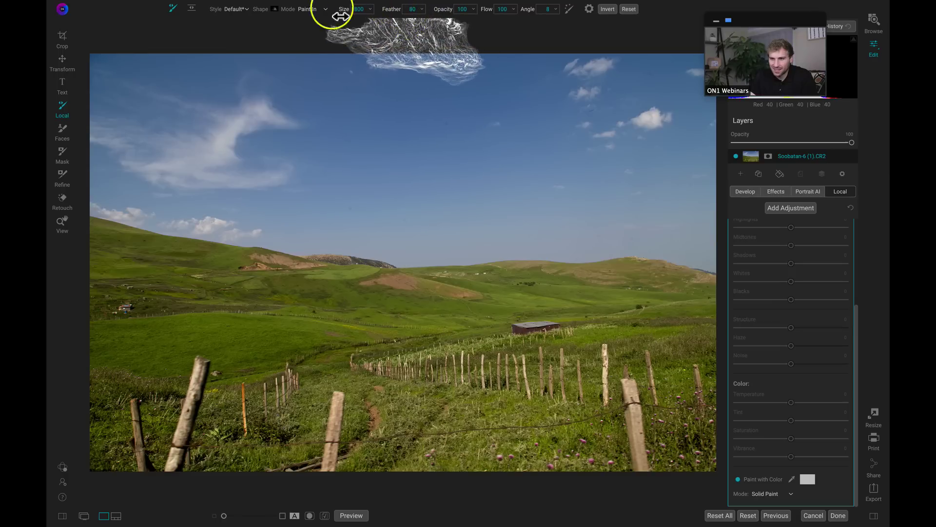
Step: Enlarge the cloud brush to 1900 and paint one cloud into the sky above the right-hand hills
left_click(121, 26)
mouse_move(726, 293)
left_mouse_down()
mouse_move(671, 162)
mouse_move(669, 181)
mouse_move(650, 167)
left_mouse_up()
key("bracketright")
mouse_move(677, 356)
left_mouse_down()
mouse_move(687, 423)
mouse_move(686, 255)
mouse_move(660, 161)
mouse_move(660, 176)
left_mouse_up()
mouse_move(579, 512)
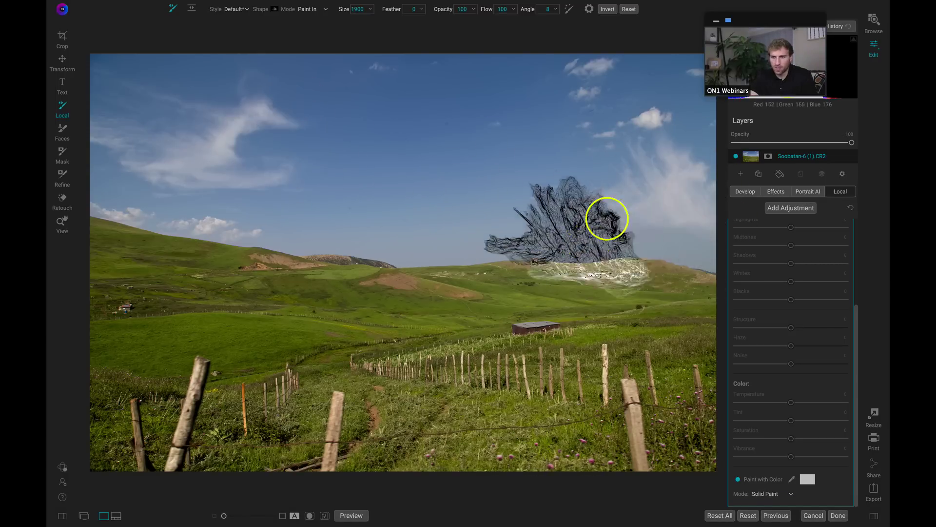
Step: Choose the low, flat-based cloud shape at the end of the fourth row of Clouds and reduce the brush size to 400
left_click(275, 9)
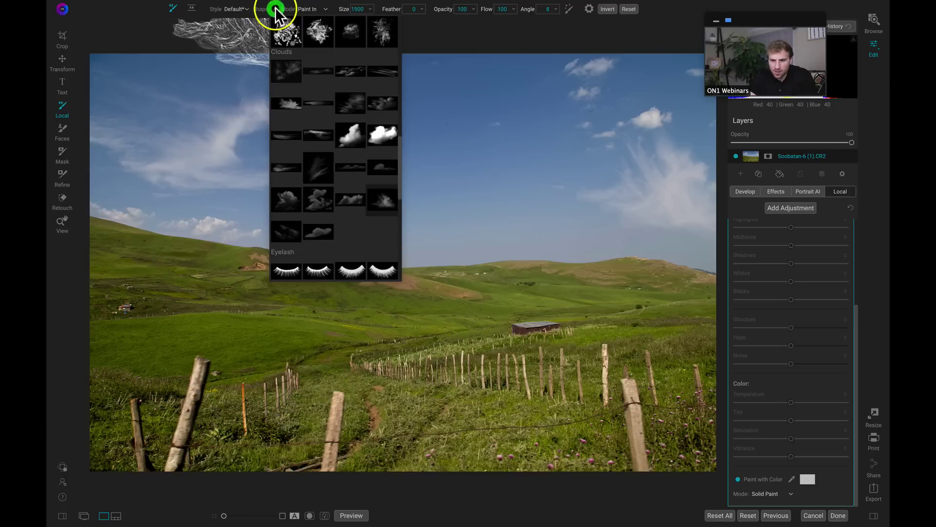
left_click(378, 164)
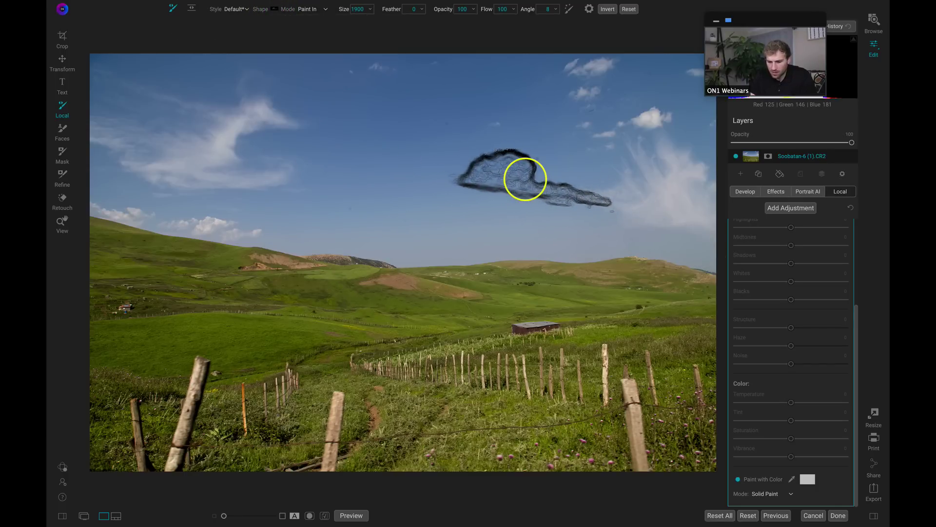
key("bracketleft")
key("bracketleft")
key("bracketleft")
key("bracketleft")
key("bracketleft")
key("bracketleft")
key("bracketleft")
key("bracketleft")
key("bracketleft")
key("bracketleft")
key("bracketleft")
key("bracketleft")
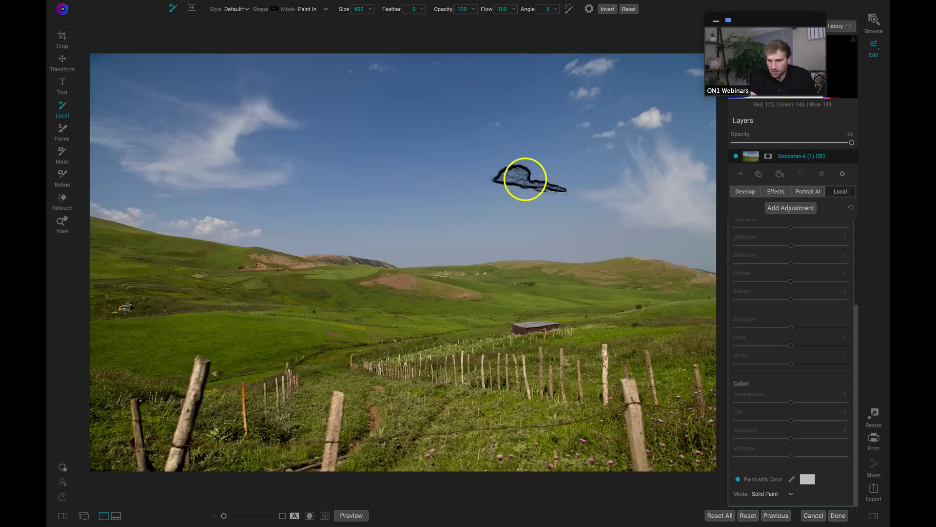
key("bracketleft")
key("bracketleft")
key("bracketleft")
Step: Paint one small cloud in the sky beside the large right-hand cloud and rotate the brush to angle 358
key("Left")
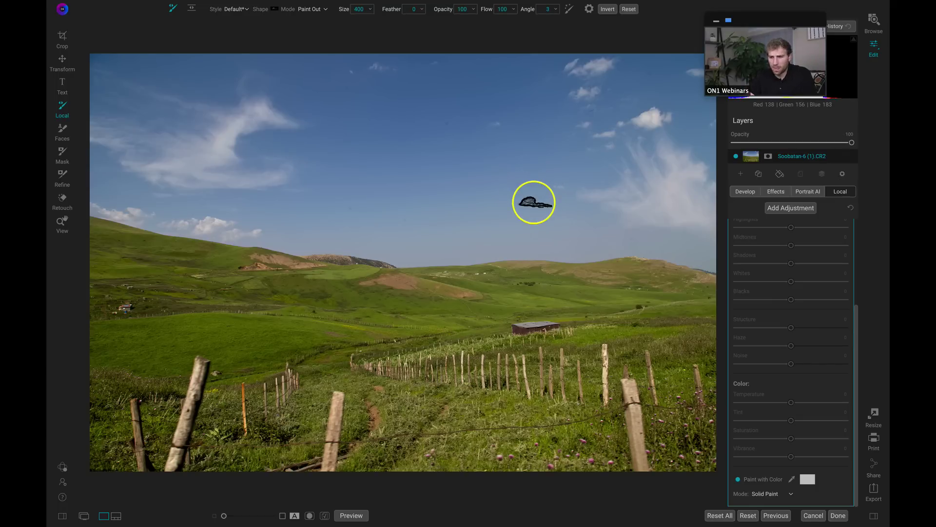
key("Left")
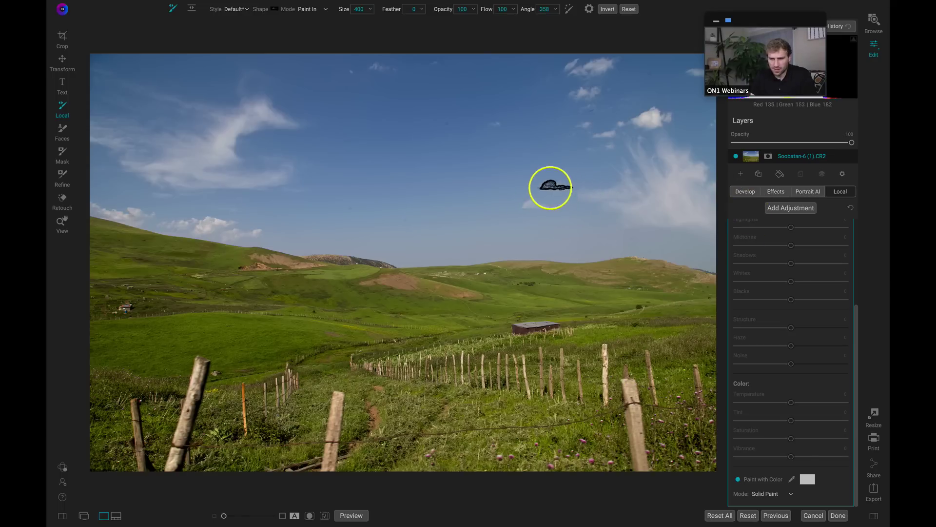
left_click(426, 124)
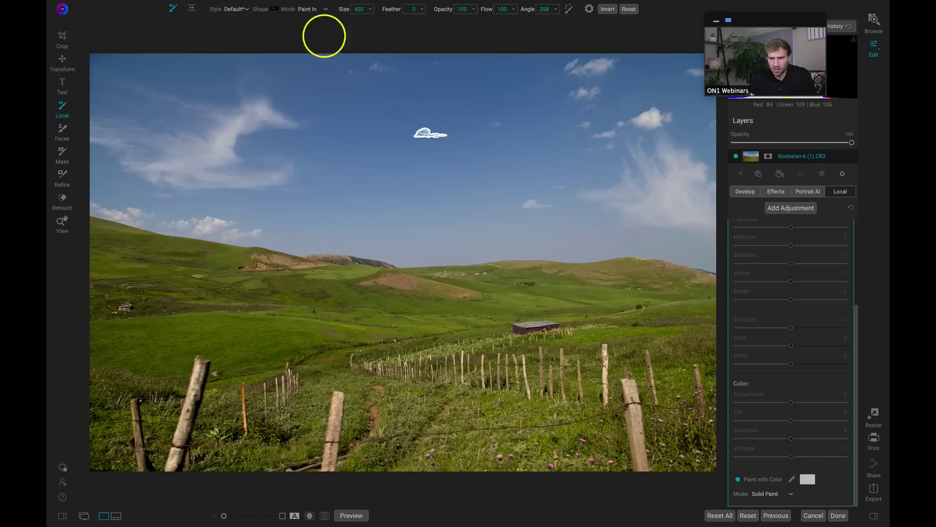
Step: Choose the streaky, upswept cloud shape second in the fourth row of Clouds and enlarge the brush to 1300
left_click(274, 8)
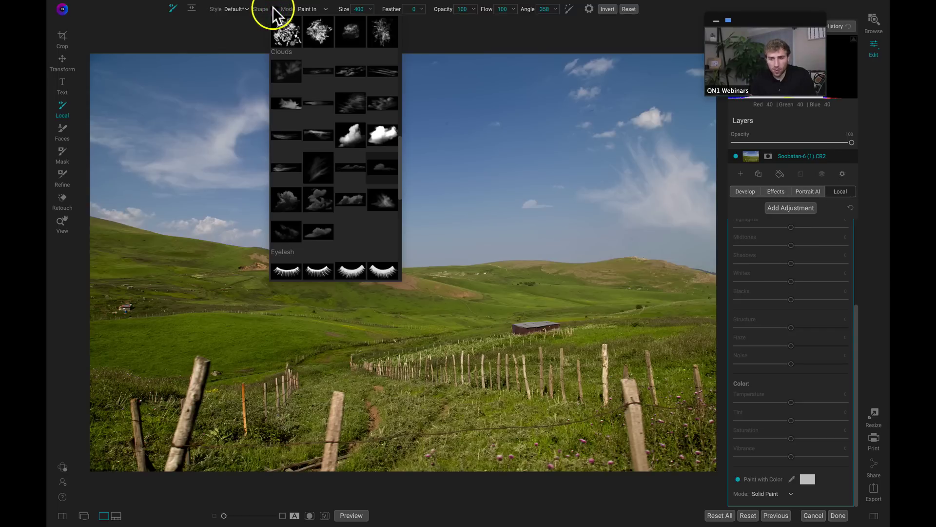
left_click(322, 174)
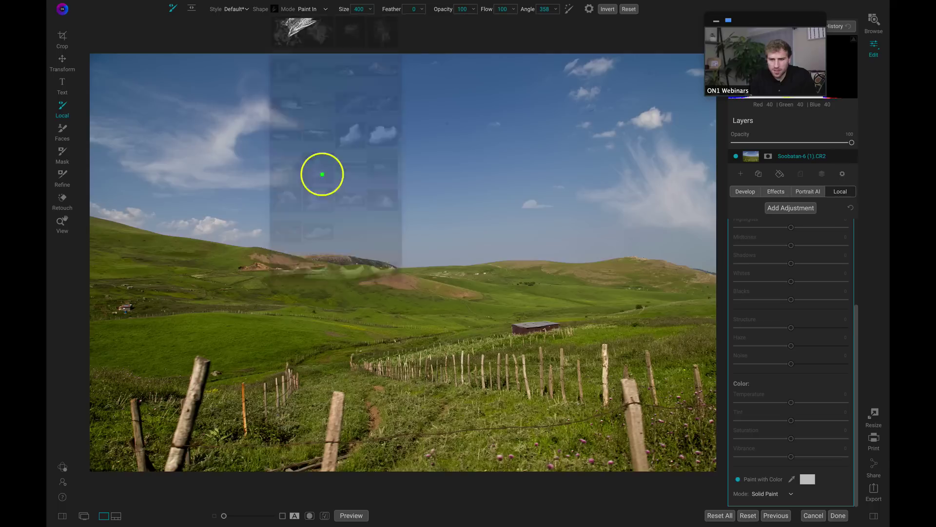
key("bracketright")
left_click(360, 164)
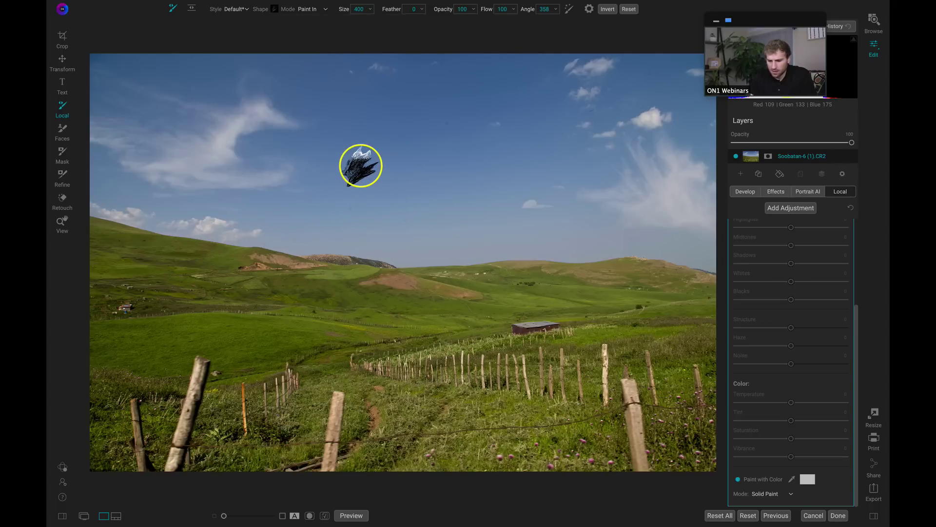
key("bracketright")
key("bracketright")
key("bracketright")
key("bracketright")
key("bracketright")
key("bracketright")
key("bracketright")
key("bracketright")
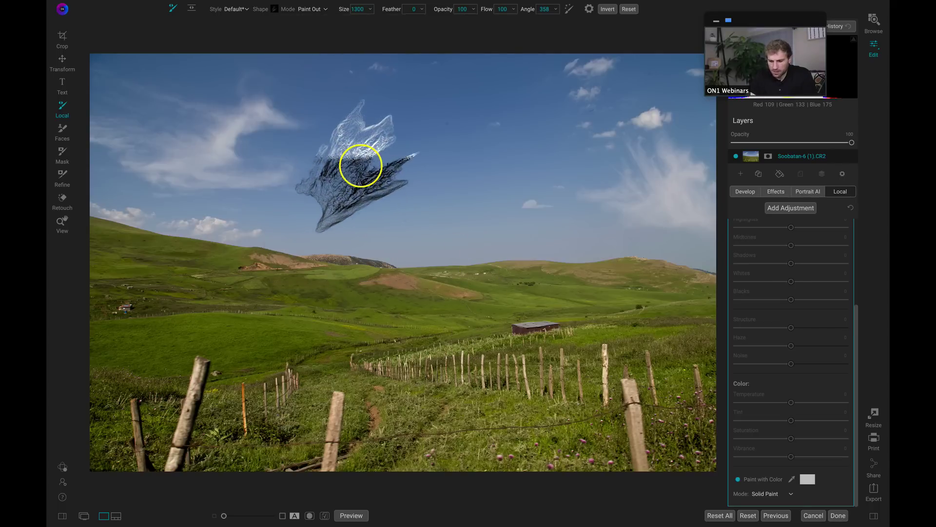
Step: Rotate the streaky cloud brush to angle 263, enlarge it to 1700 and paint one cloud in the middle of the sky
scroll(361, 166, "down", 8)
scroll(361, 166, "down", 1)
key("bracketright")
key("bracketright")
key("bracketright")
key("bracketright")
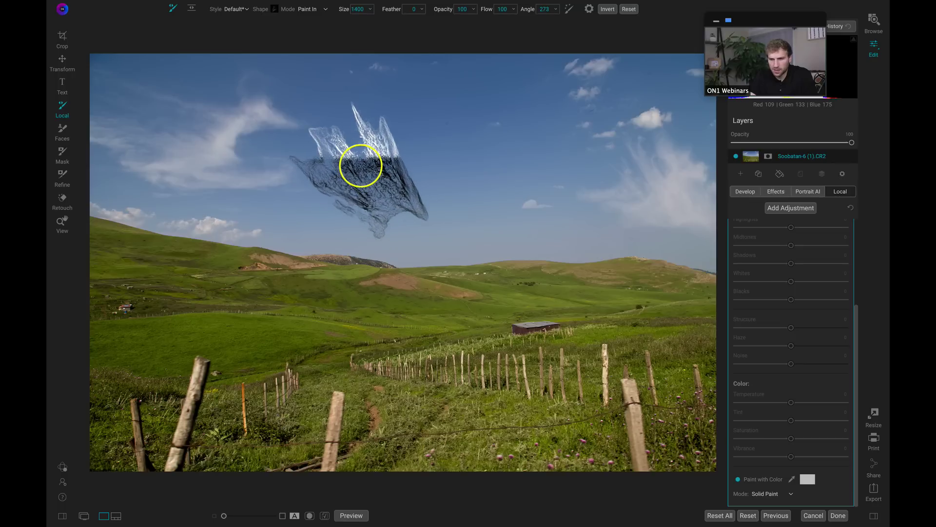
key("alt")
scroll(361, 166, "down", 2)
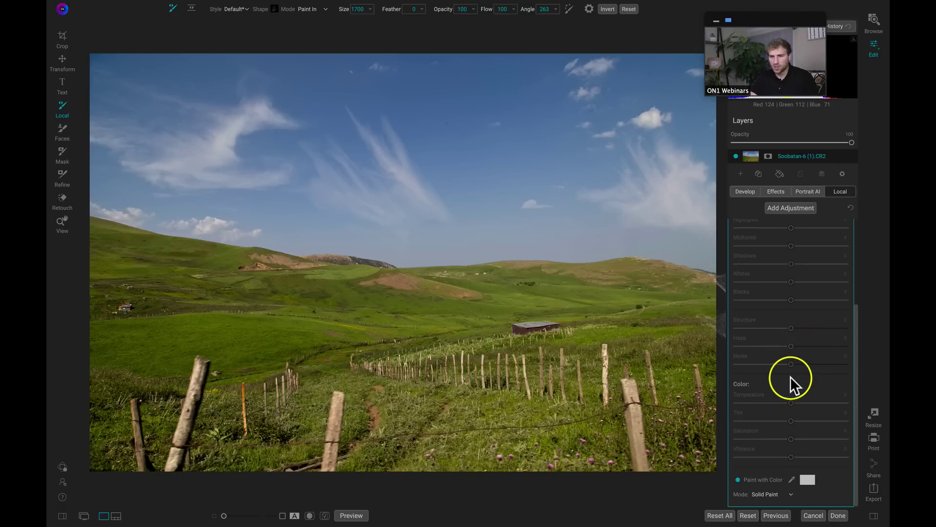
Step: Hide and show the cloud adjustment to compare the sky with and without the painted clouds
scroll(791, 376, "up", 3)
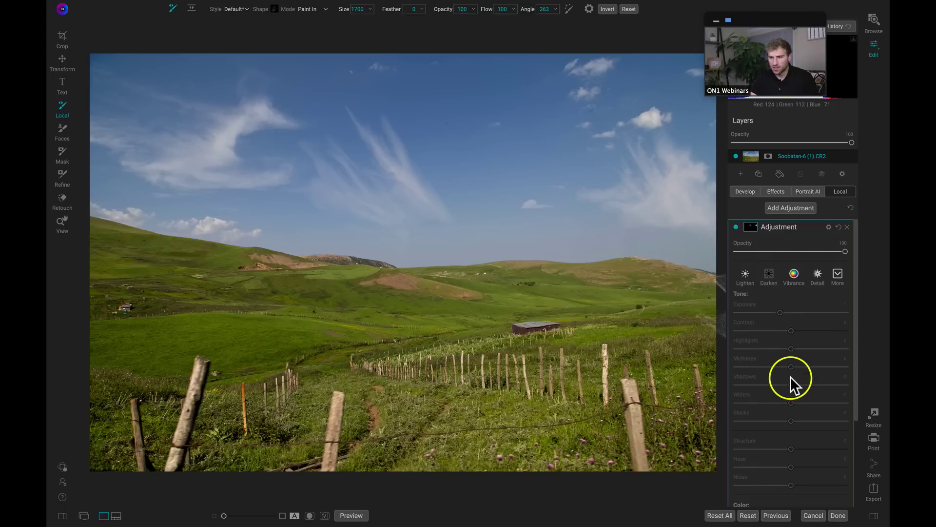
left_click(735, 225)
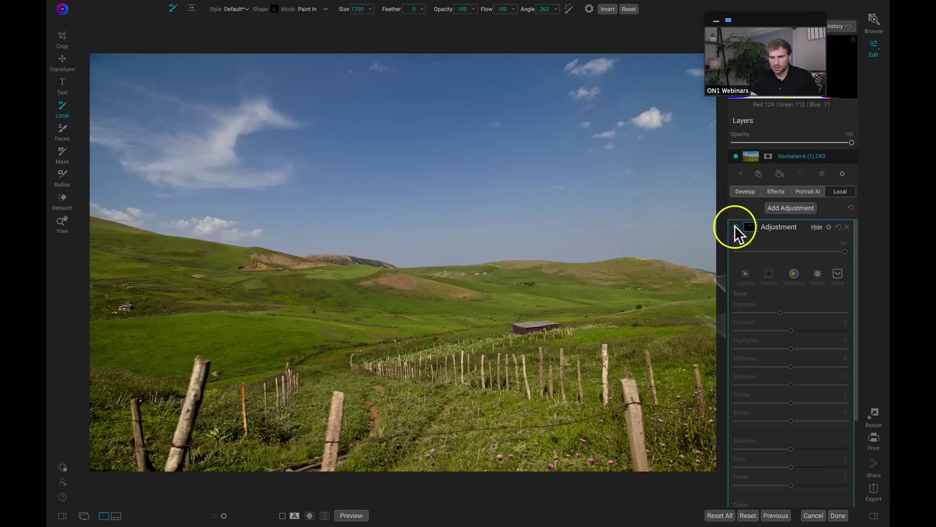
left_click(734, 226)
Step: Change the Paint with Color mode of the cloud adjustment to Classic
scroll(788, 277, "down", 3)
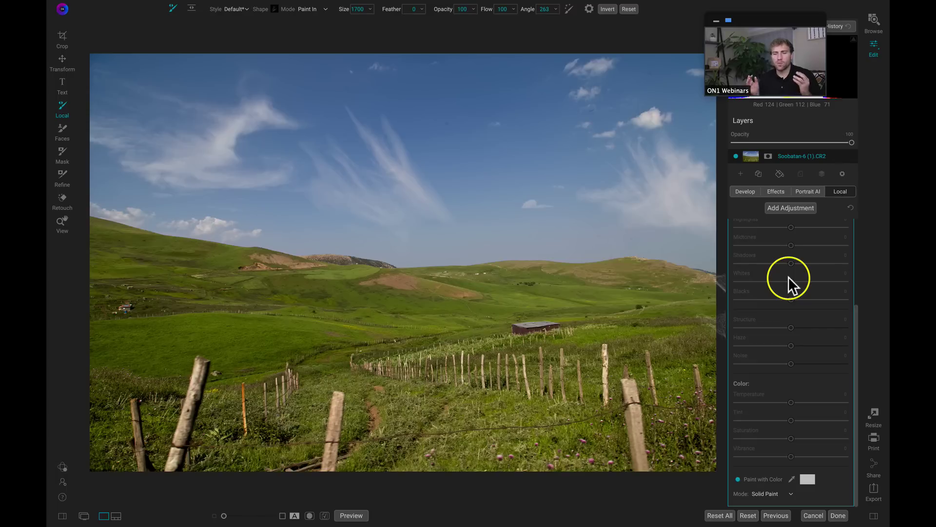
left_click(780, 493)
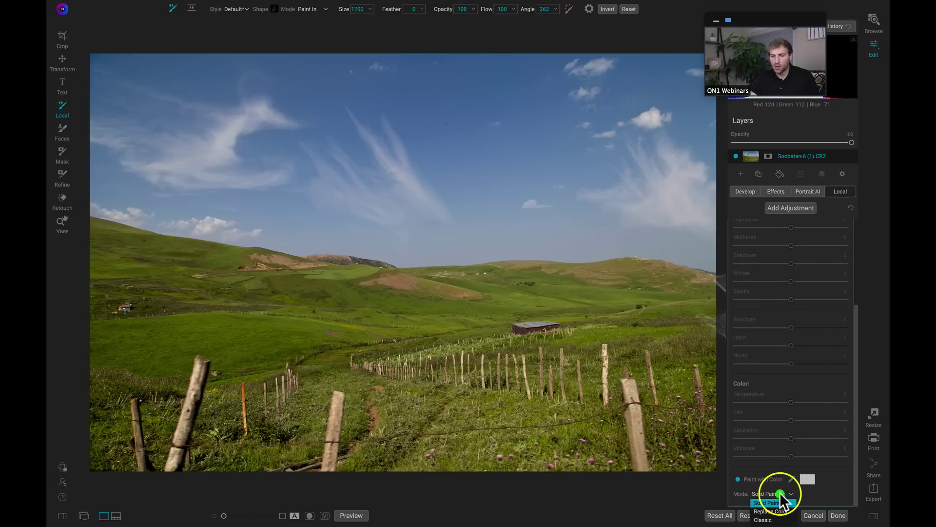
left_click(773, 519)
Step: Reset the cloud adjustment's Exposure, raise it to about 1.3, and warm its Temperature to about 50
scroll(785, 421, "up", 5)
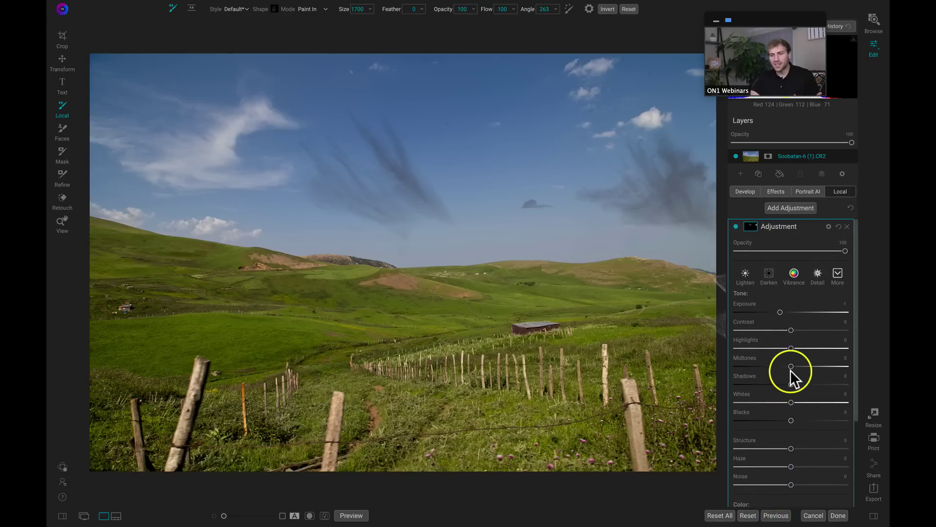
double_click(751, 304)
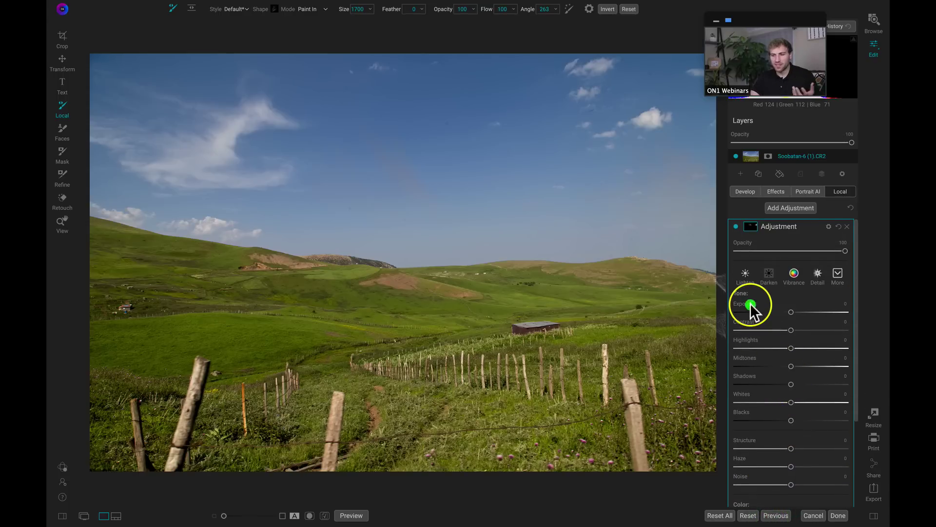
left_click(796, 312)
mouse_move(797, 312)
left_mouse_down()
mouse_move(821, 312)
mouse_move(795, 316)
mouse_move(803, 316)
left_mouse_up()
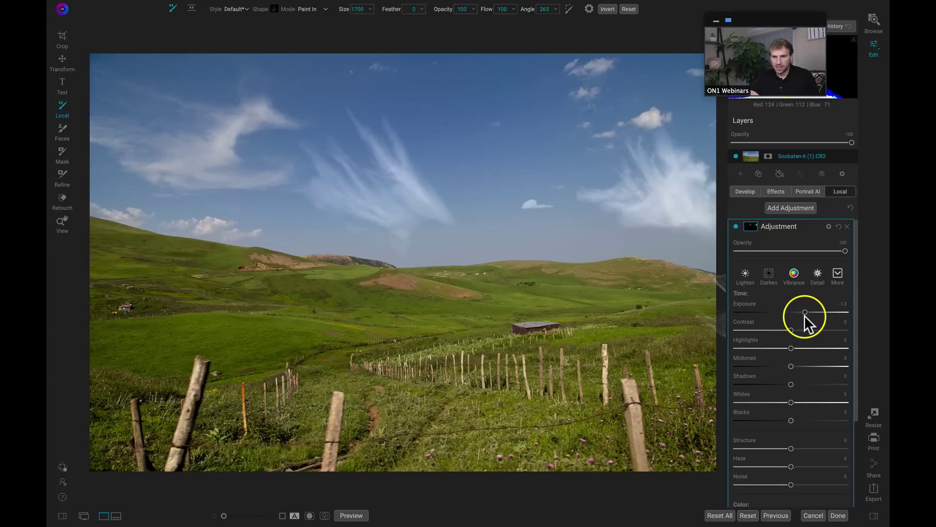
scroll(804, 315, "down", 3)
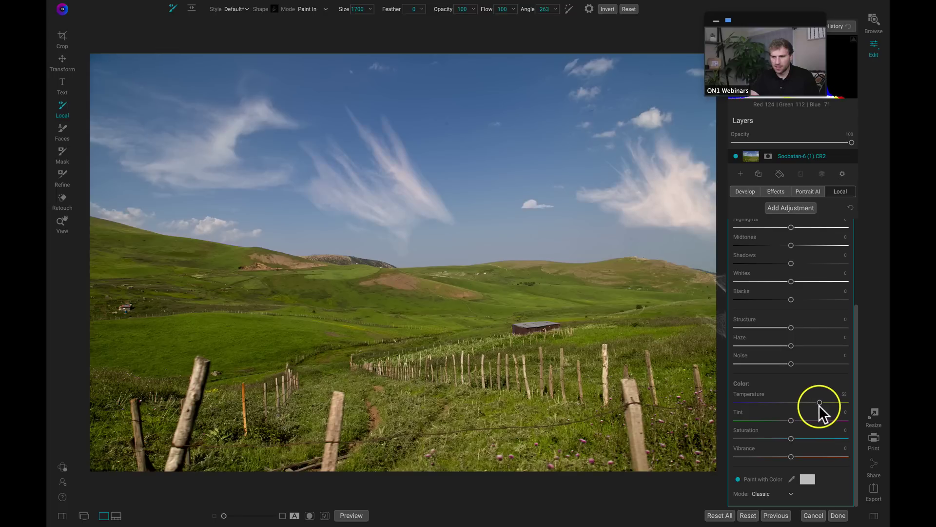
left_click_drag(818, 405, 819, 405)
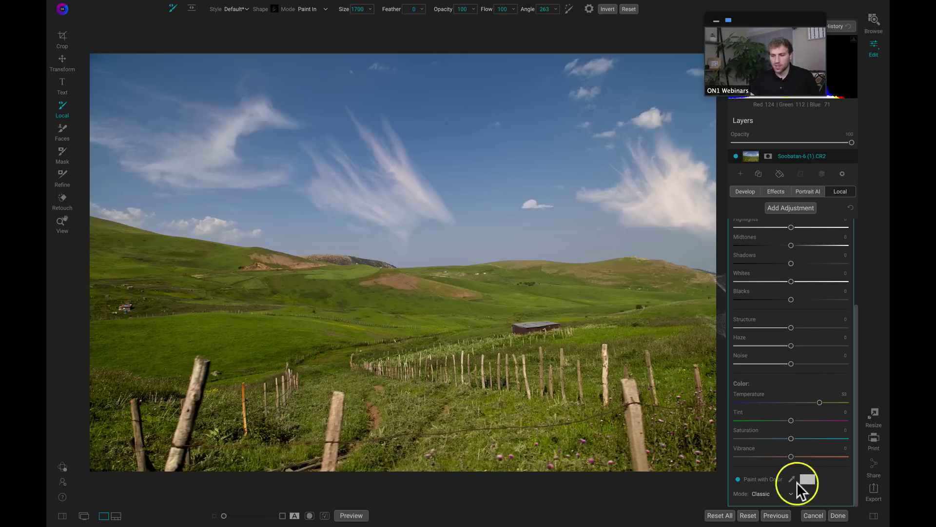
Step: Switch the Paint with Color mode to Solid Paint and back to Classic to compare the clouds
left_click(776, 493)
left_click(777, 500)
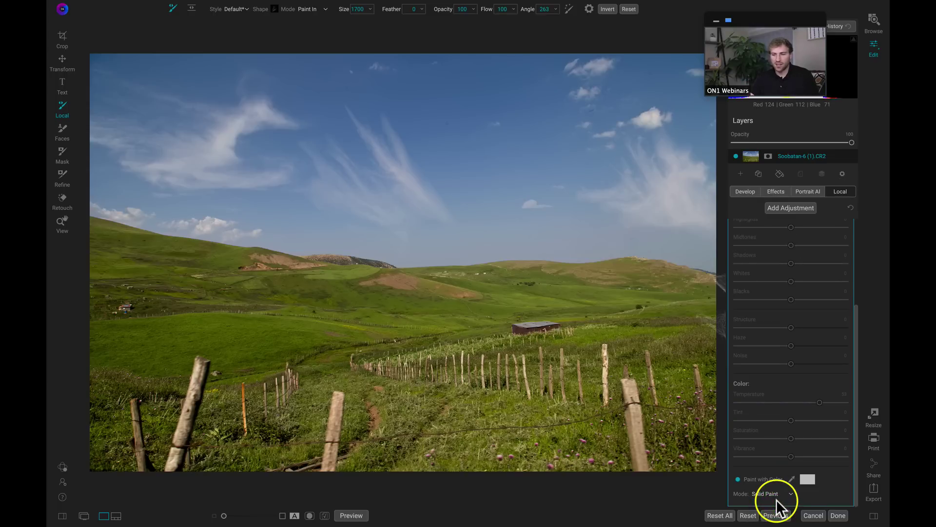
left_click(791, 493)
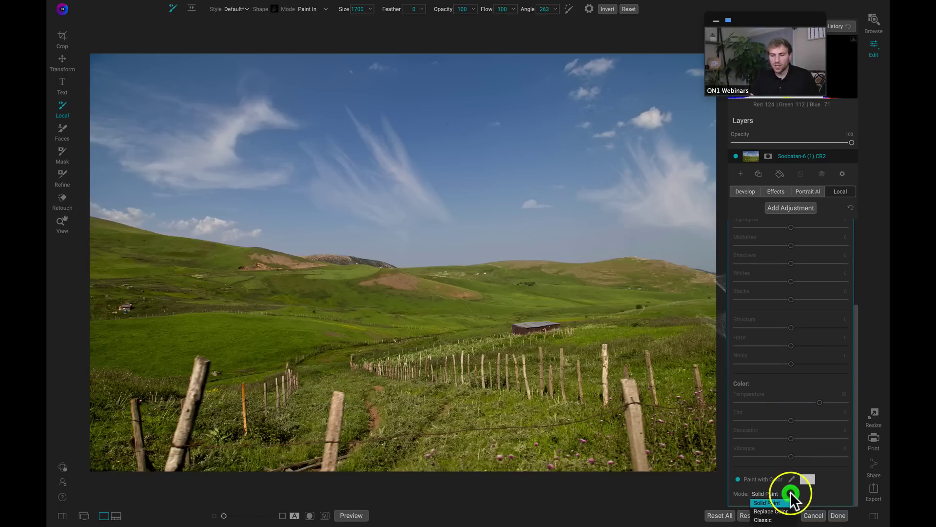
left_click(777, 520)
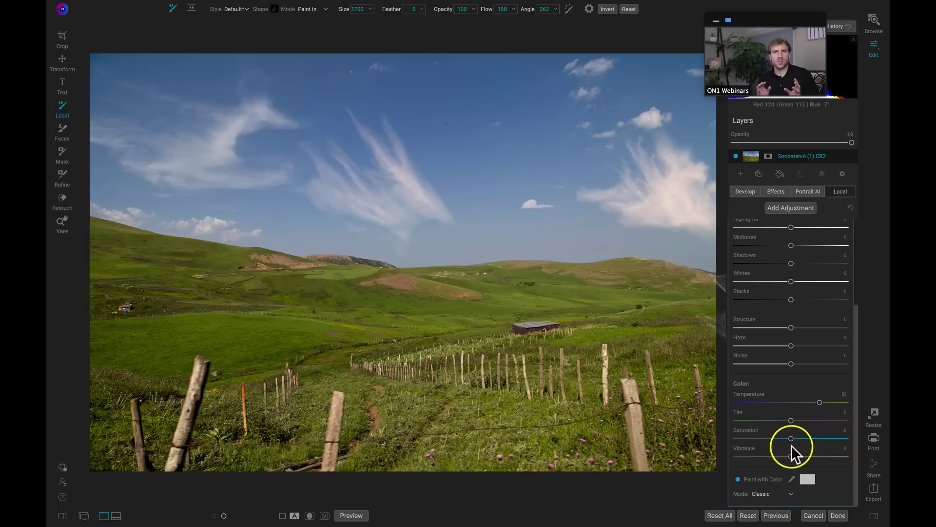
Step: Change to the View tool, show the presets and open the Instant Film category
mouse_move(703, 229)
left_mouse_down()
mouse_move(623, 146)
mouse_move(589, 157)
mouse_move(617, 168)
mouse_move(712, 263)
left_mouse_up()
key("z")
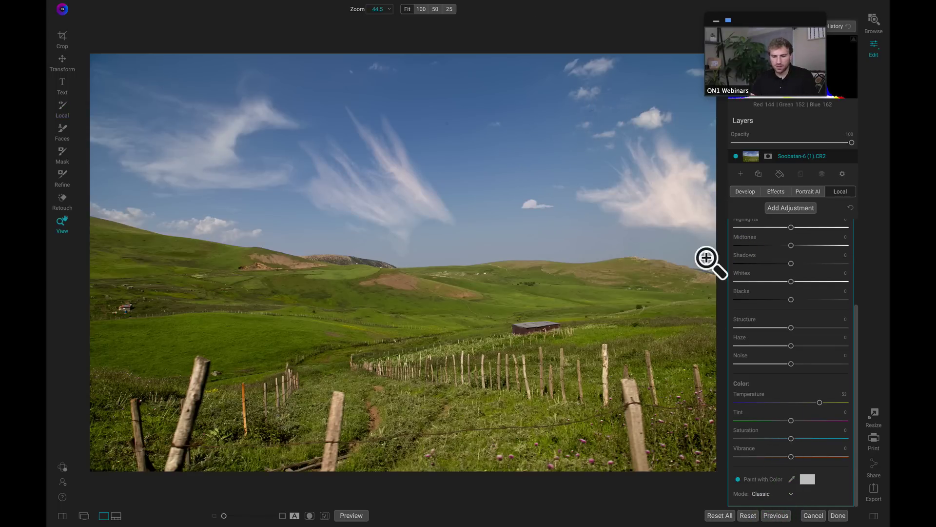
left_click(791, 337)
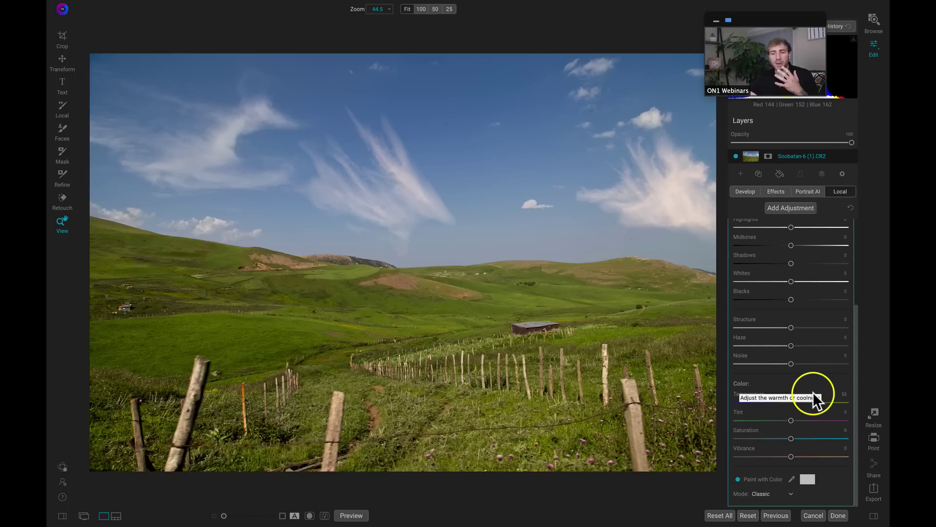
left_click(62, 516)
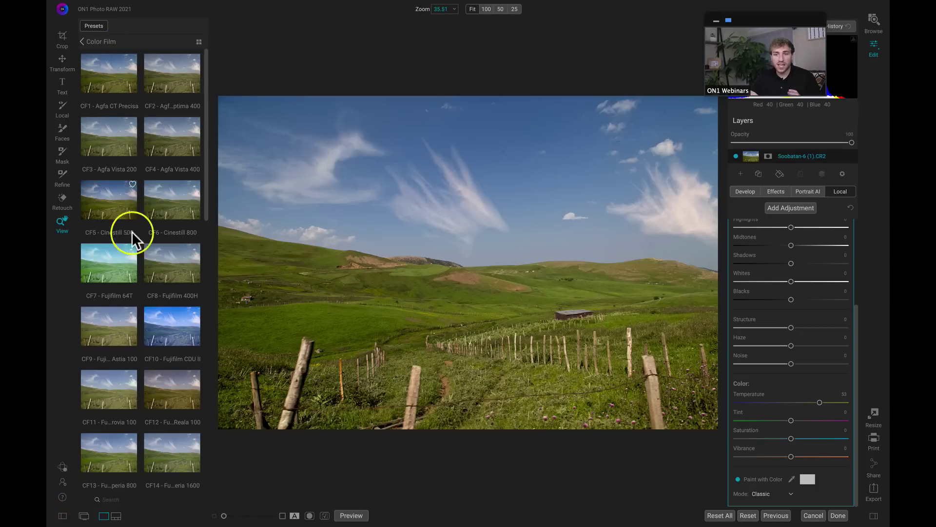
left_click(83, 39)
scroll(173, 217, "down", 5)
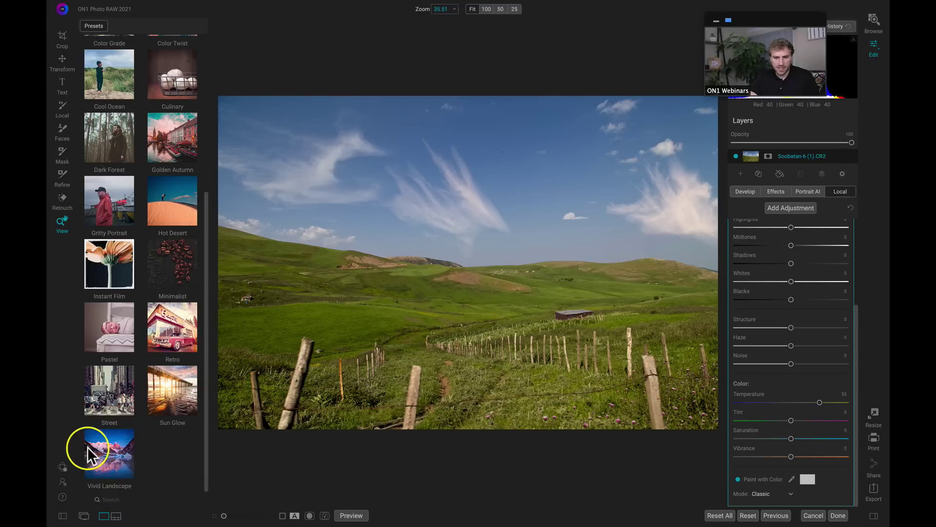
left_click(109, 254)
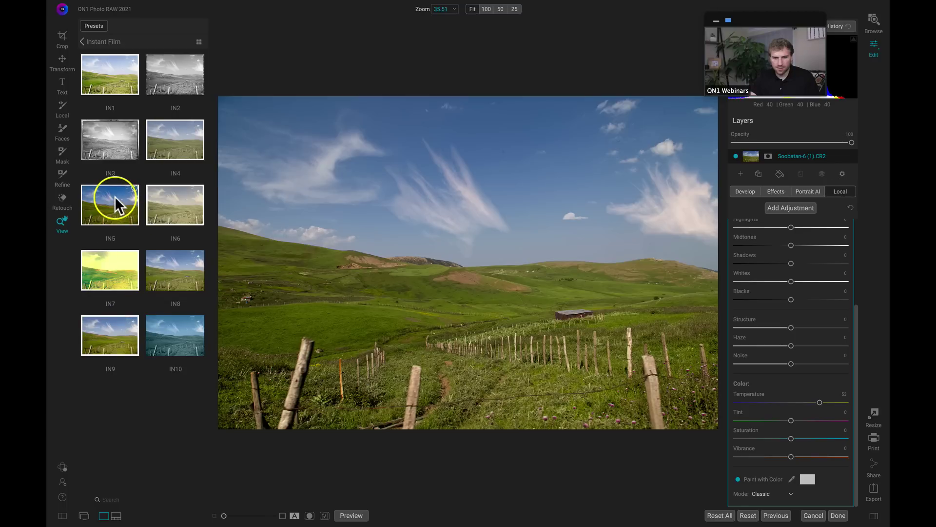
Step: Try the Instant Film presets IN1 and IN5 on the landscape and settle on IN9, comparing it with the original
left_click(106, 63)
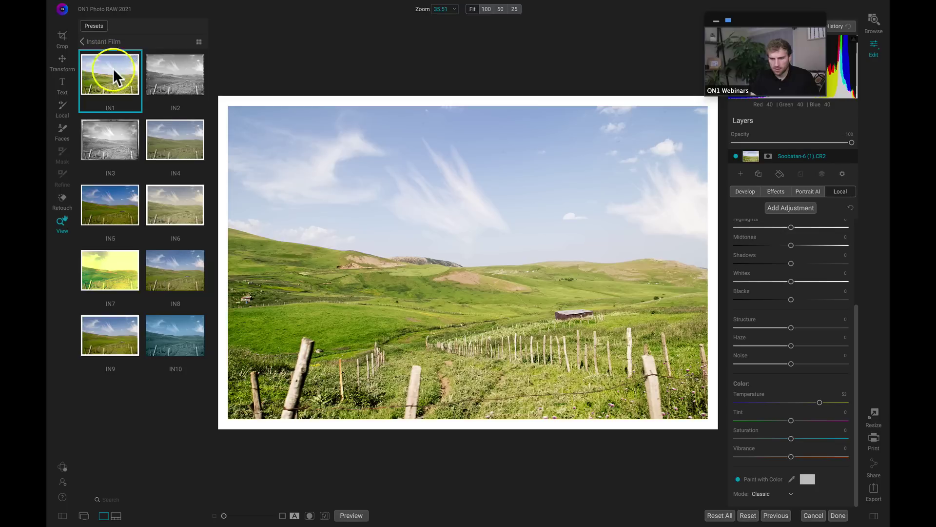
left_click(107, 194)
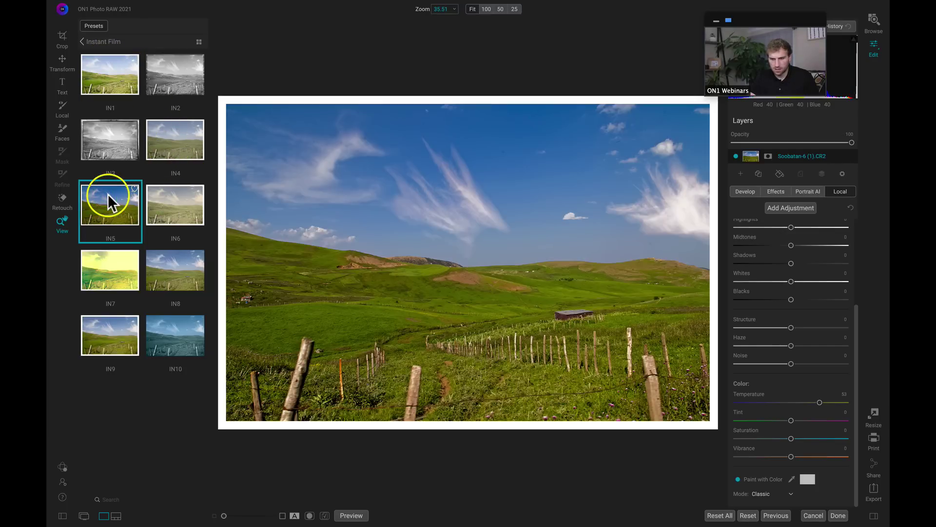
left_click(113, 333)
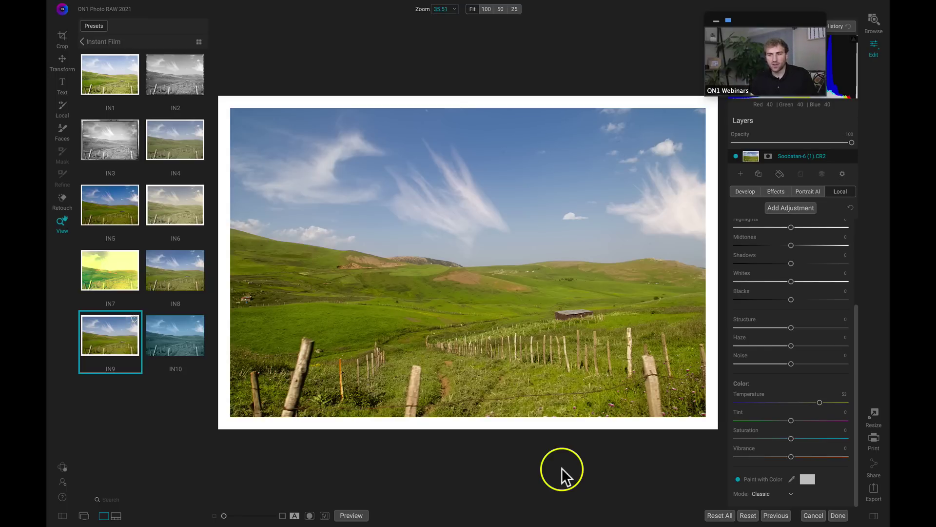
key("backslash")
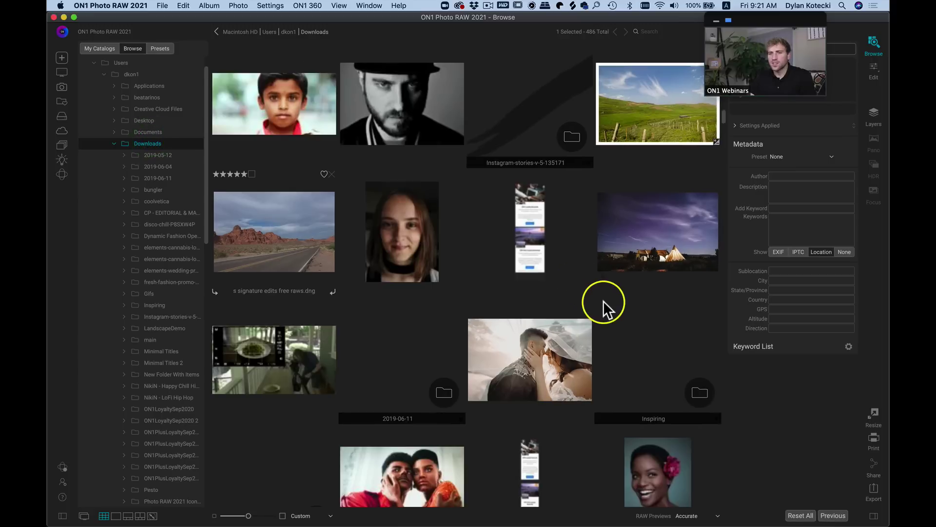
Step: Find the beach photo with the striped umbrellas in the Downloads folder and open it for editing in full screen
left_click_drag(725, 119, 724, 305)
scroll(716, 435, "down", 15)
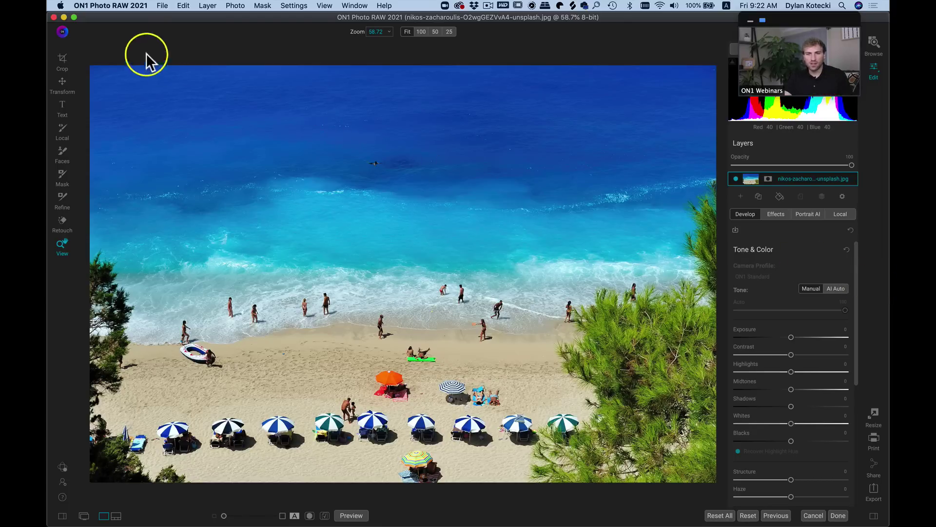
left_click(74, 17)
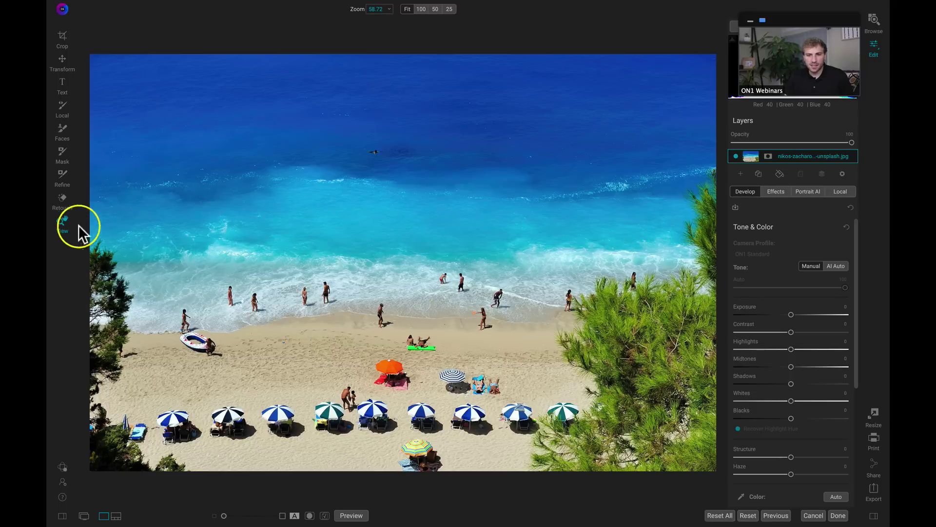
Step: Heal away the dark object in the deep water and the person with the raft at the shoreline, repositioning the heal source as needed
left_click(61, 200)
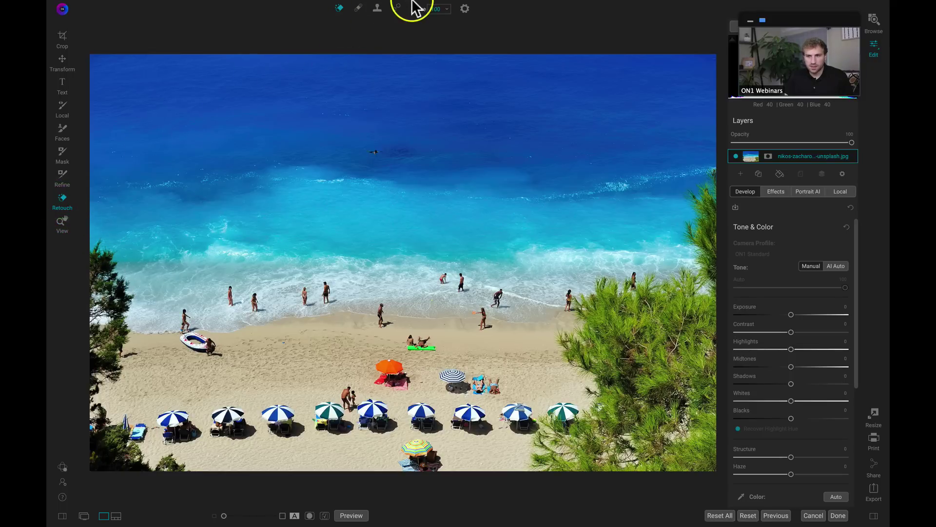
left_click(396, 8)
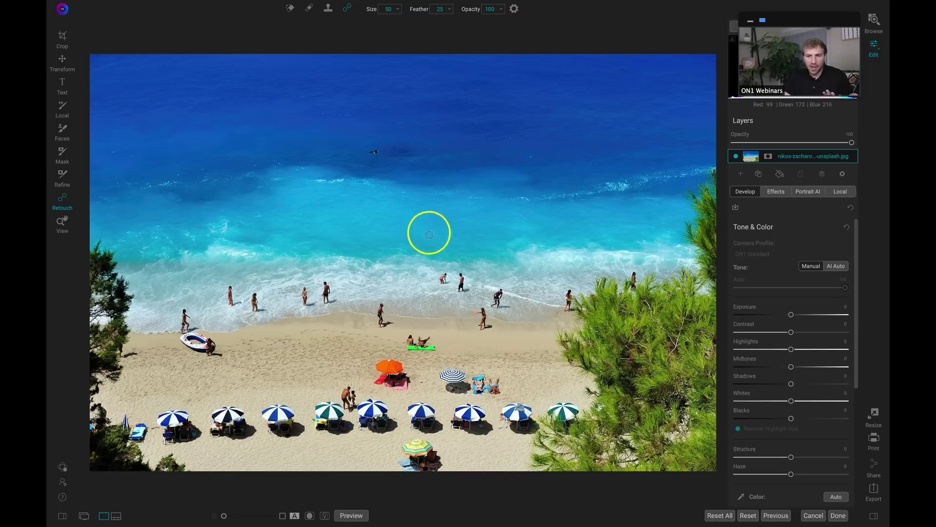
mouse_move(364, 151)
left_mouse_down()
mouse_move(345, 155)
mouse_move(364, 136)
mouse_move(340, 146)
mouse_move(343, 157)
mouse_move(350, 138)
mouse_move(380, 130)
mouse_move(356, 133)
mouse_move(336, 150)
mouse_move(369, 182)
mouse_move(426, 166)
mouse_move(440, 144)
mouse_move(348, 140)
left_mouse_up()
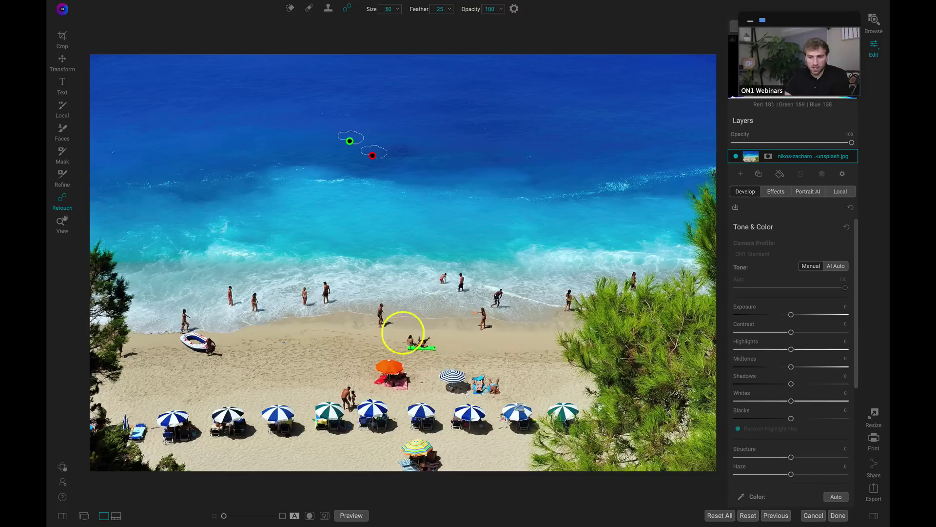
mouse_move(184, 312)
left_mouse_down()
mouse_move(182, 338)
mouse_move(187, 323)
mouse_move(194, 328)
mouse_move(184, 331)
mouse_move(188, 350)
mouse_move(222, 355)
mouse_move(188, 332)
mouse_move(189, 343)
mouse_move(206, 345)
mouse_move(193, 335)
mouse_move(205, 349)
mouse_move(184, 331)
mouse_move(210, 347)
mouse_move(199, 335)
left_mouse_up()
left_click_drag(136, 318, 177, 323)
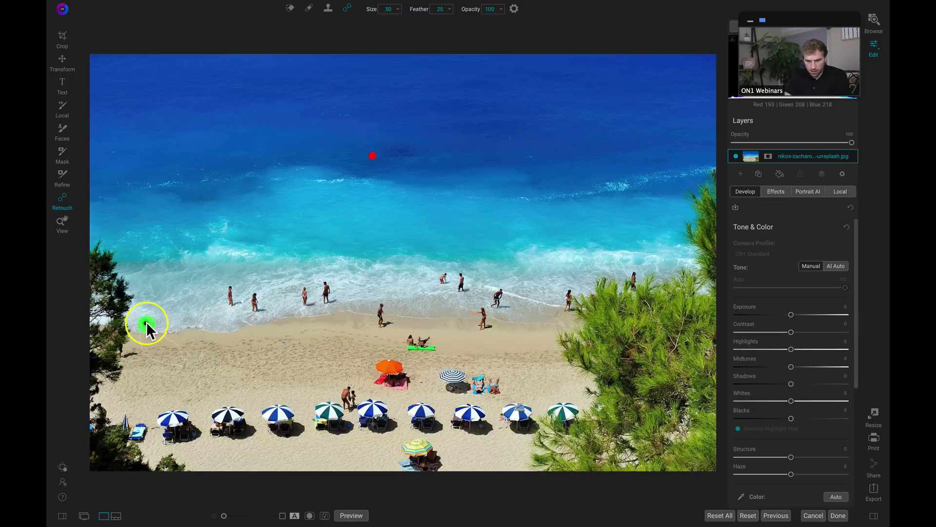
key("z")
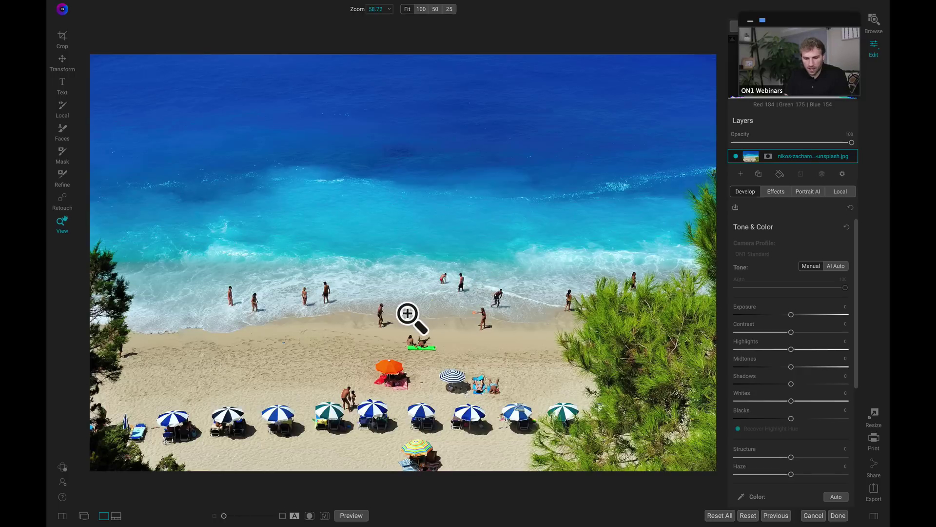
Step: Use the Clone Stamp to remove the two people on the wet sand above the sunbathers, and refine the clone source for the one farther right
key("r")
key("bracketleft")
key("bracketleft")
key("bracketleft")
mouse_move(381, 301)
left_mouse_down()
mouse_move(382, 325)
mouse_move(393, 324)
mouse_move(353, 300)
mouse_move(420, 301)
left_mouse_up()
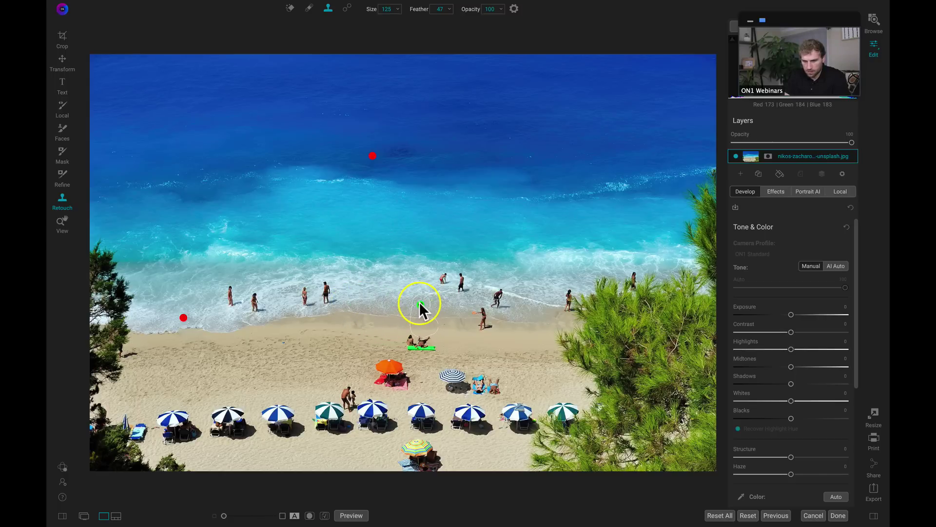
mouse_move(476, 312)
left_mouse_down()
mouse_move(488, 327)
mouse_move(473, 327)
mouse_move(476, 317)
left_mouse_up()
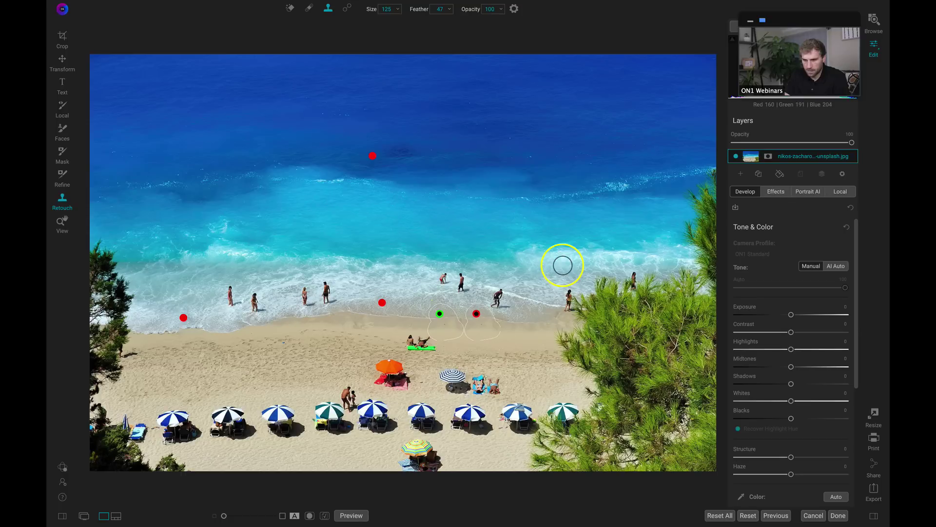
mouse_move(439, 311)
left_mouse_down()
mouse_move(412, 311)
mouse_move(442, 304)
mouse_move(445, 315)
left_mouse_up()
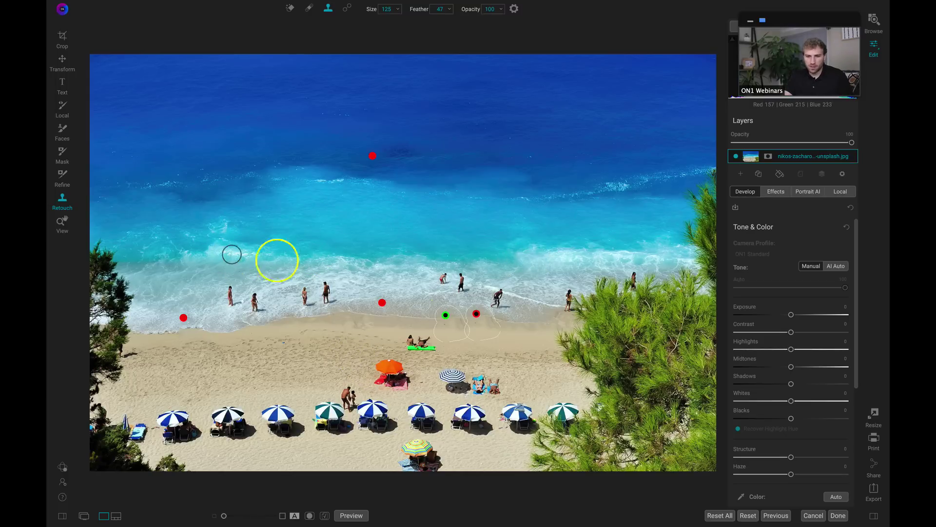
Step: Clone out the four waders in the left half of the surf with nearby water and check the result without retouch markers
mouse_move(324, 279)
left_mouse_down()
mouse_move(338, 301)
mouse_move(282, 281)
left_mouse_up()
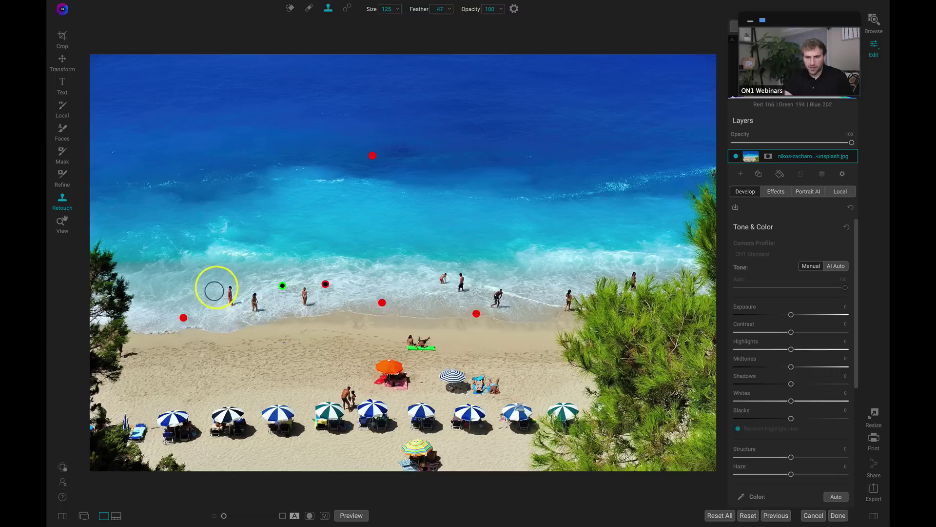
mouse_move(228, 283)
left_mouse_down()
mouse_move(238, 301)
mouse_move(200, 287)
mouse_move(265, 292)
mouse_move(255, 291)
mouse_move(266, 313)
left_mouse_up()
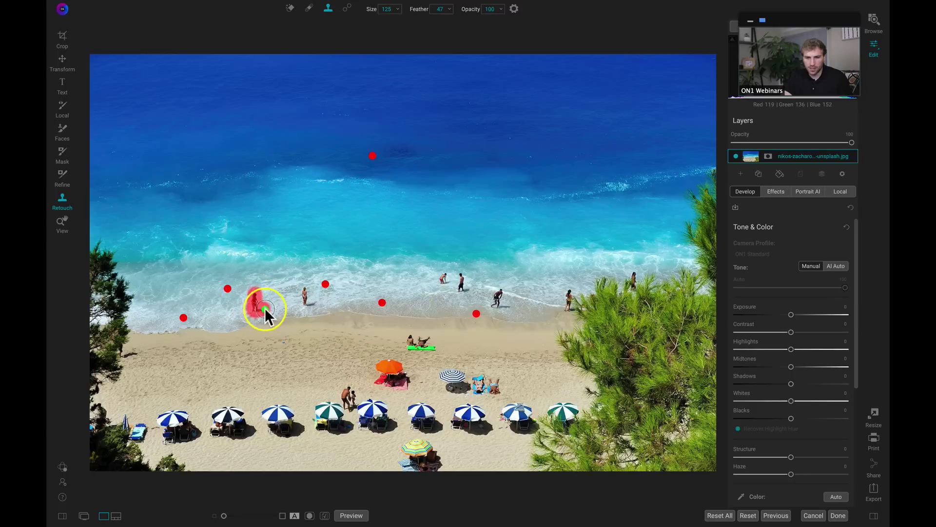
left_click_drag(301, 289, 314, 302)
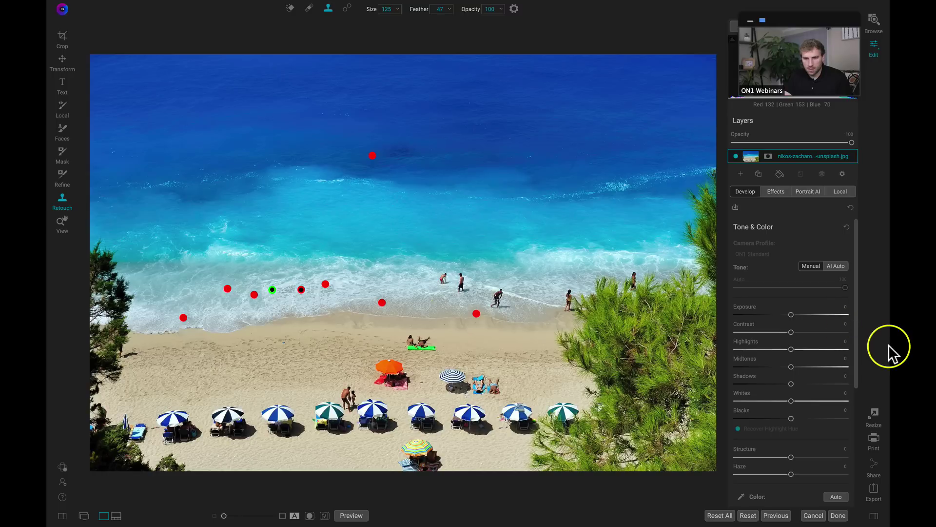
key("z")
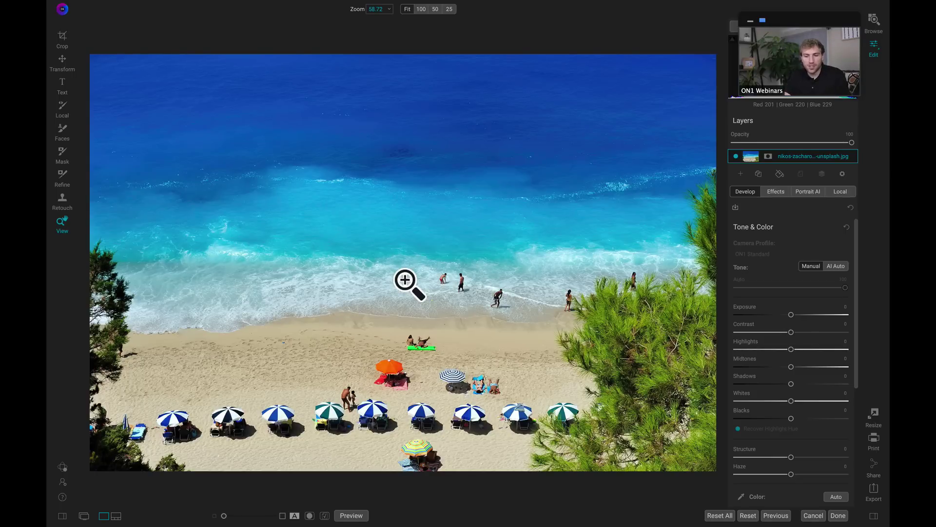
key("r")
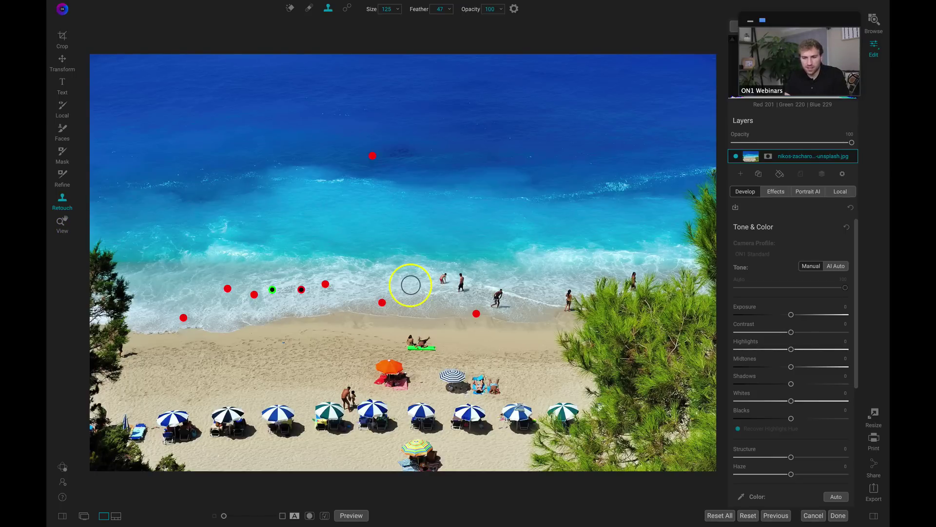
Step: Reselect the retouch spots of the leftmost waders and move the clone source to a cleaner patch of surf
left_click(226, 287, "alt")
left_click(267, 292)
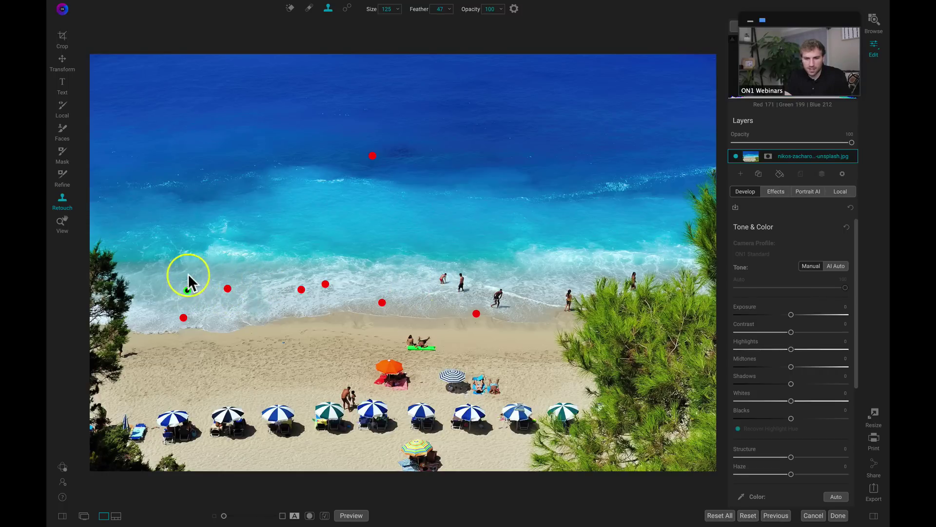
left_click(213, 299, "alt")
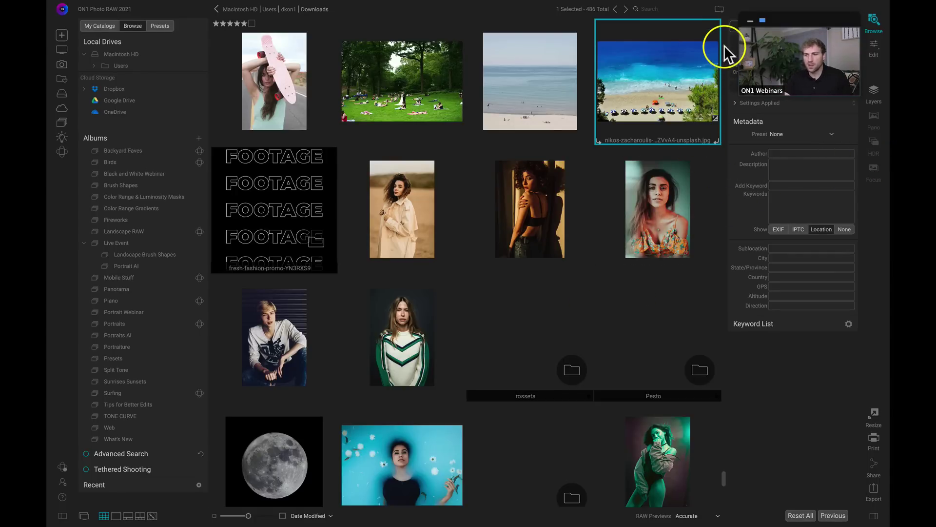
Step: Open the waterfall photo DSC_2324.NEF for editing and apply AI Auto tone
left_click(875, 48)
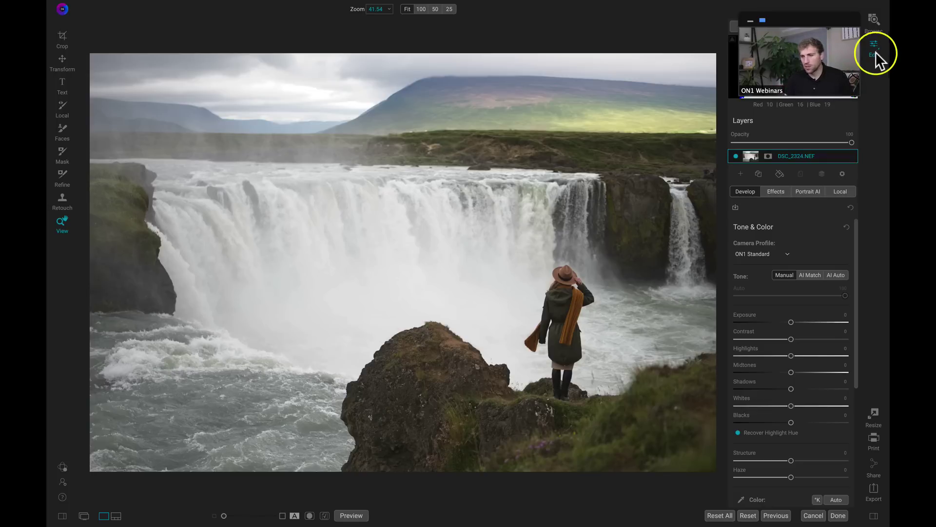
left_click_drag(803, 17, 674, 25)
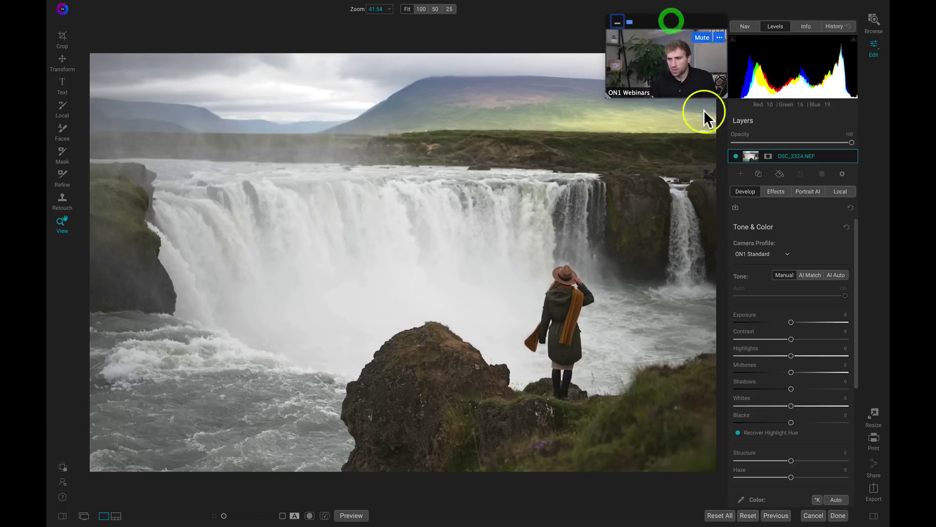
left_click(834, 275)
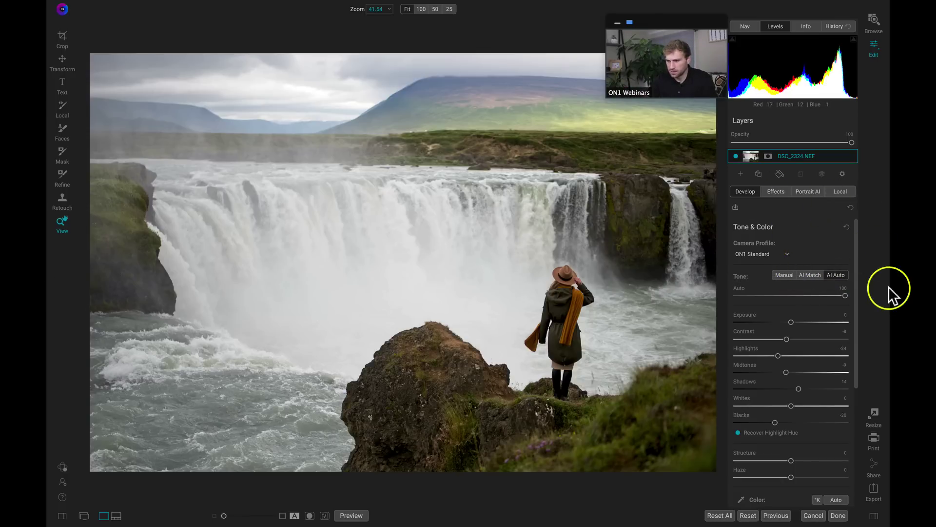
Step: Start a local adjustment with an Edges-shaped gradient mask, shrinking and positioning the ellipse over the foreground rock and the woman
left_click(840, 191)
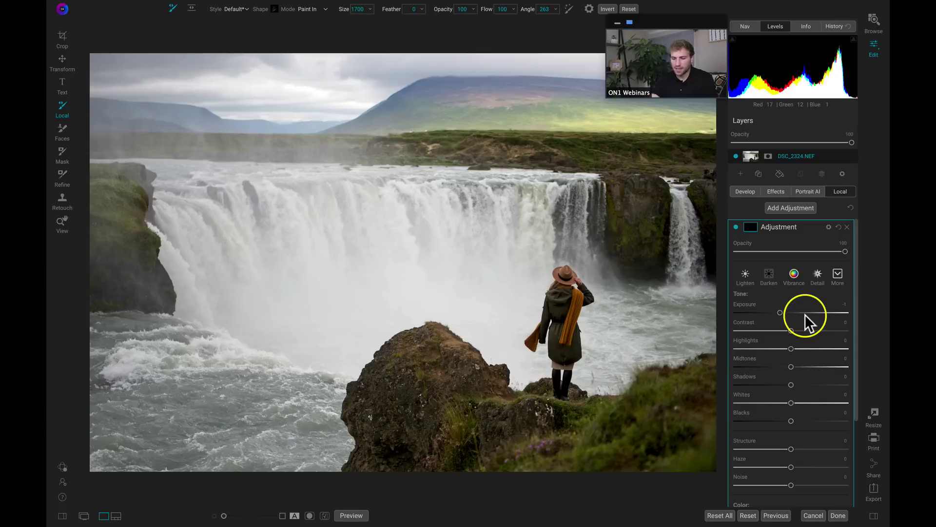
key("shift+k")
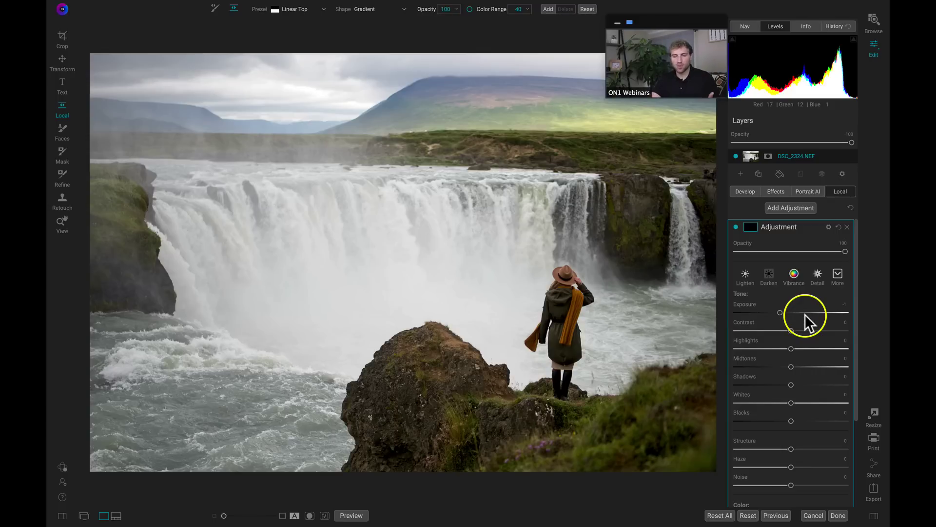
left_click(396, 10)
left_click(389, 24)
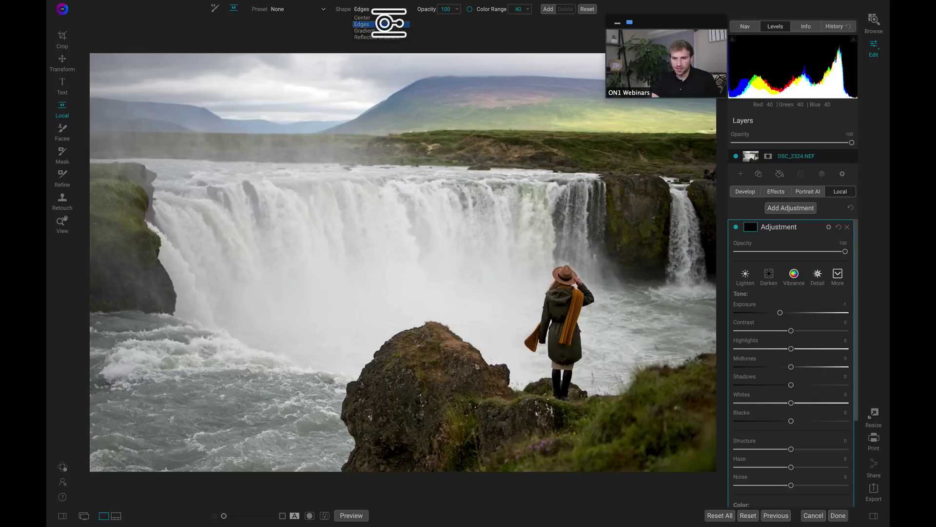
left_click(486, 391)
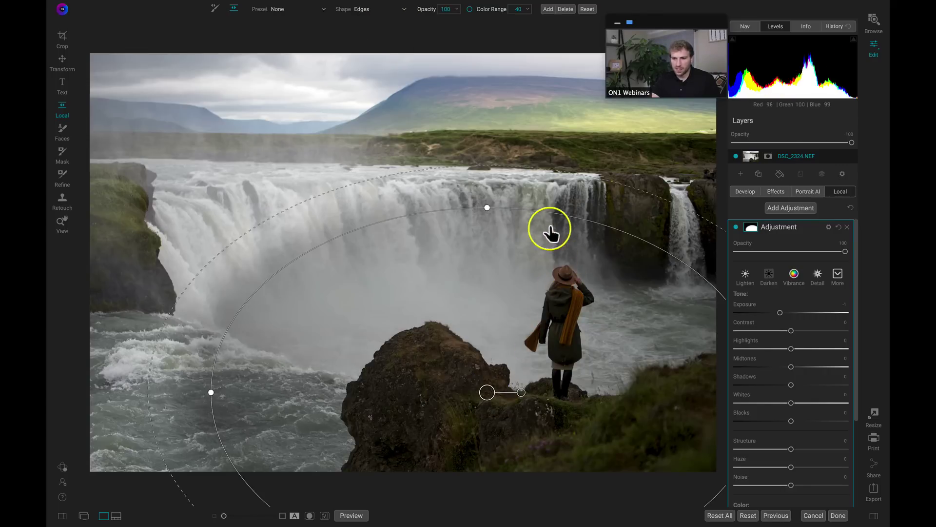
left_click_drag(542, 211, 579, 253)
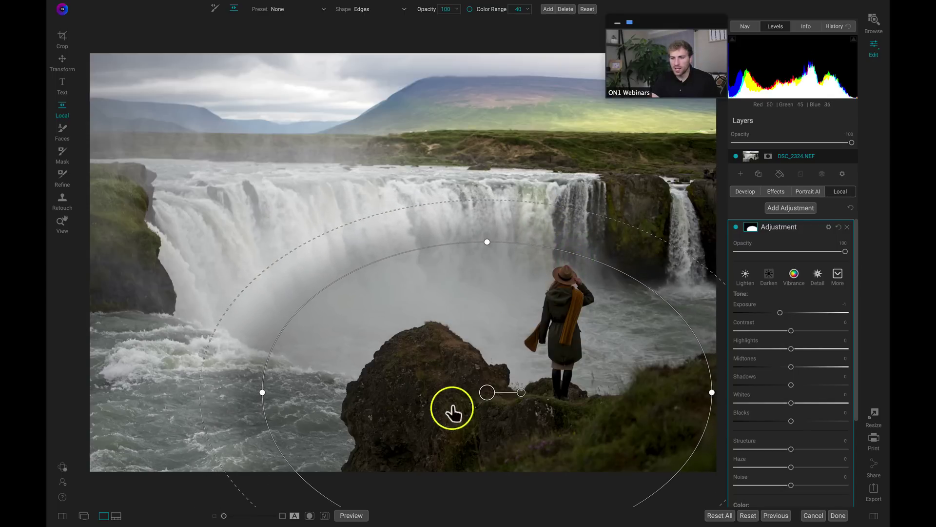
left_click_drag(487, 392, 541, 411)
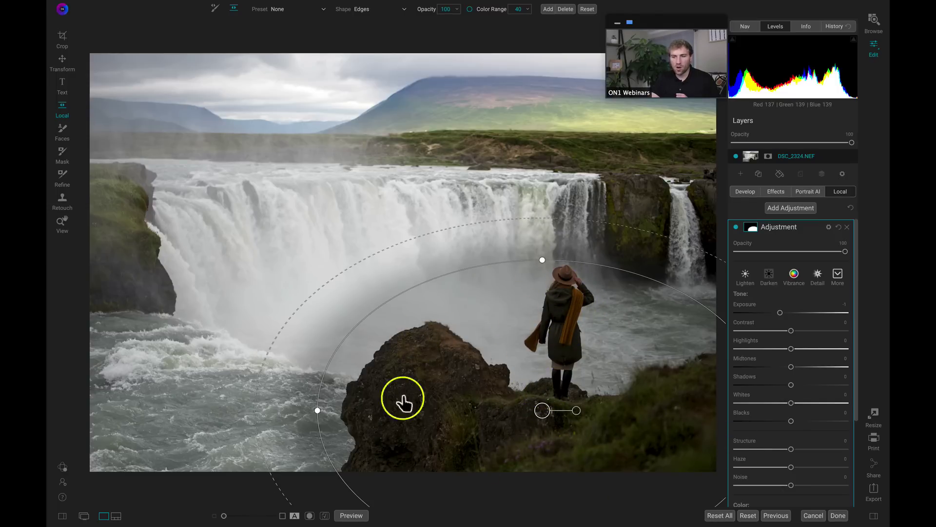
Step: Reset the local adjustment's Exposure, apply the Vibrance style, set Saturation to 39 and Structure to 68, and compare before and after
double_click(747, 306)
scroll(807, 409, "down", 1)
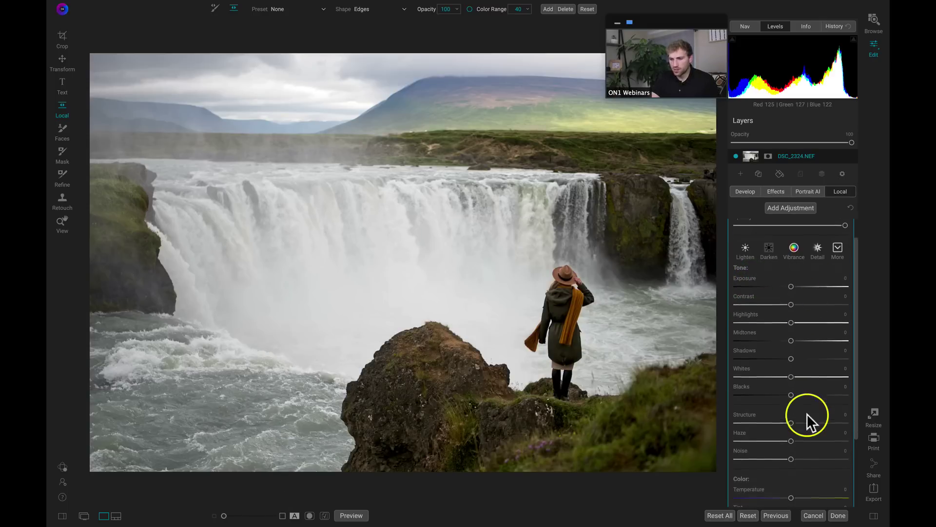
left_click(795, 254)
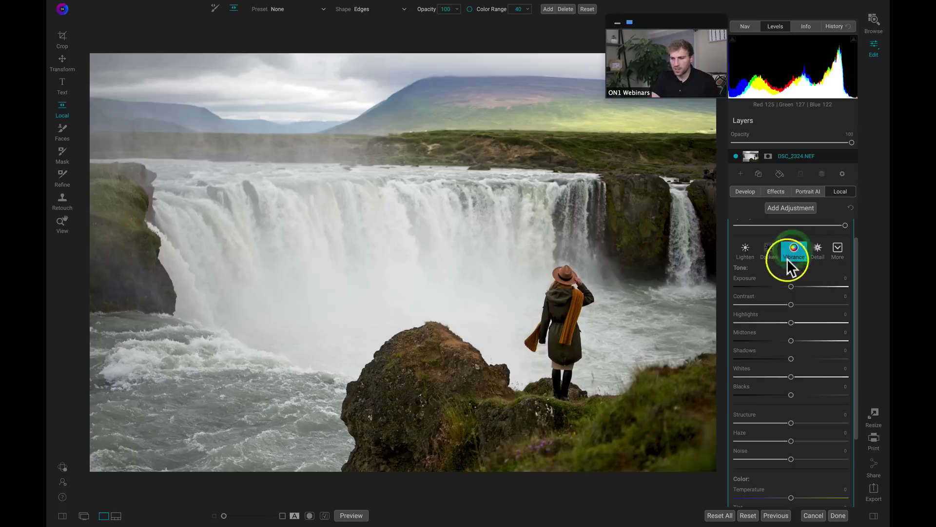
scroll(806, 440, "down", 4)
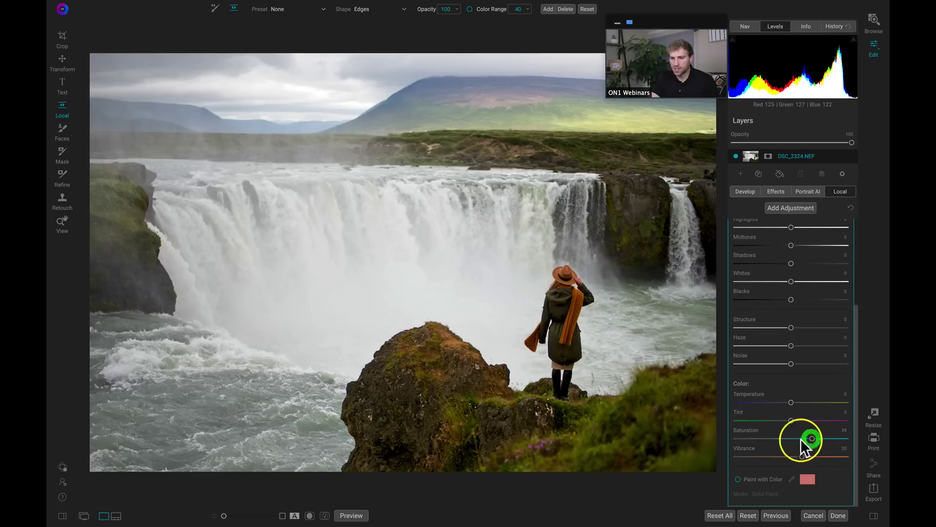
scroll(791, 386, "up", 2)
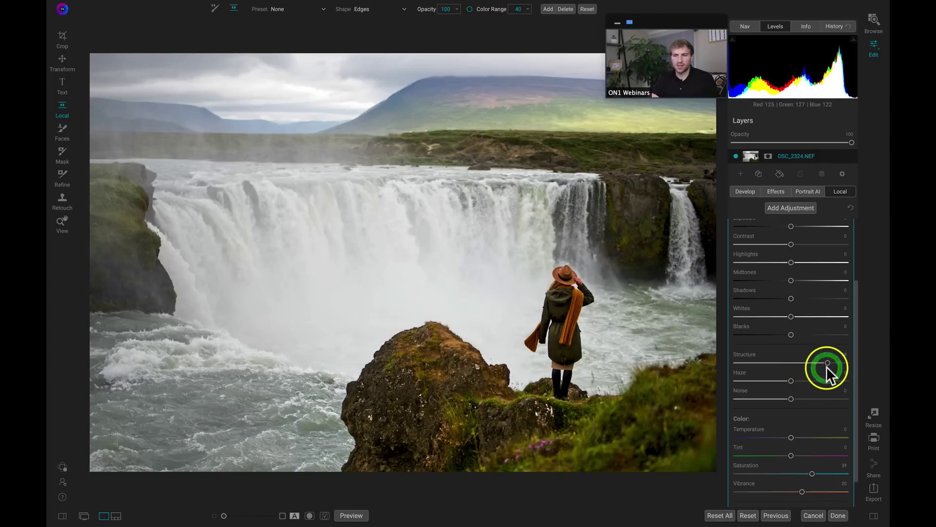
scroll(827, 367, "up", 4)
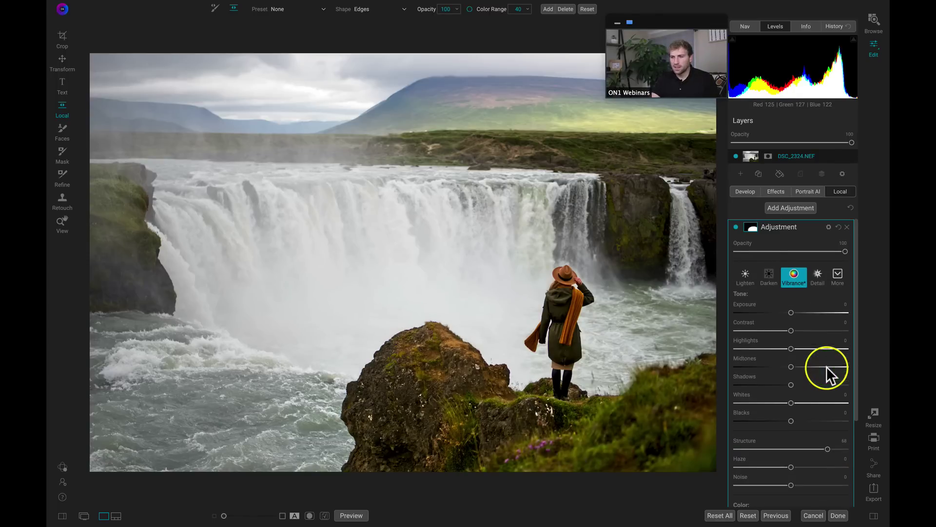
left_click(734, 227)
left_click(735, 228)
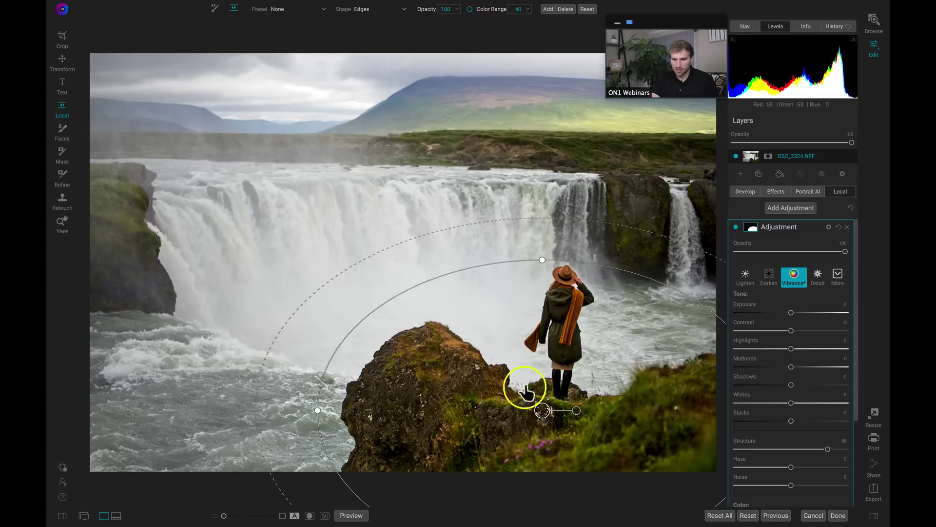
Step: Limit the adjustment mask with Color Range sampled from the dark green grass near the woman's feet, and view the mask in black and white
left_click(751, 226)
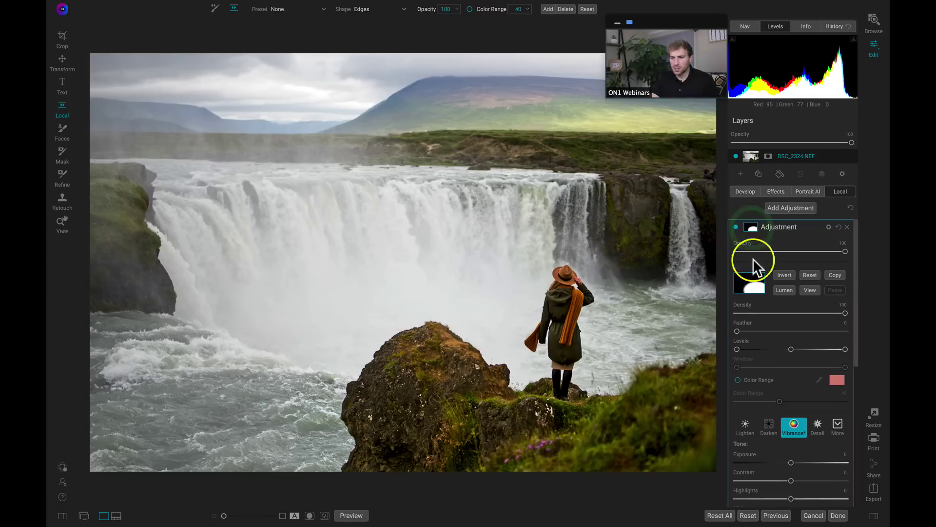
left_click(737, 380)
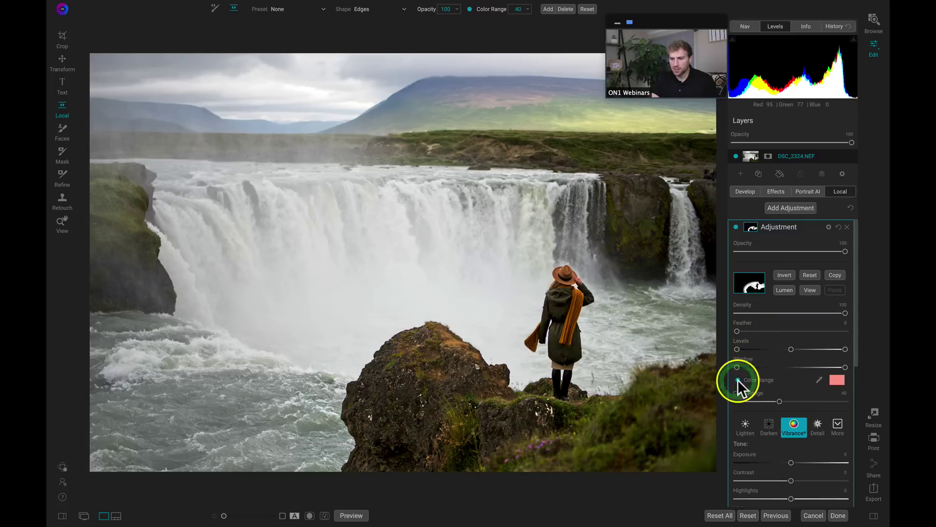
left_click(819, 380)
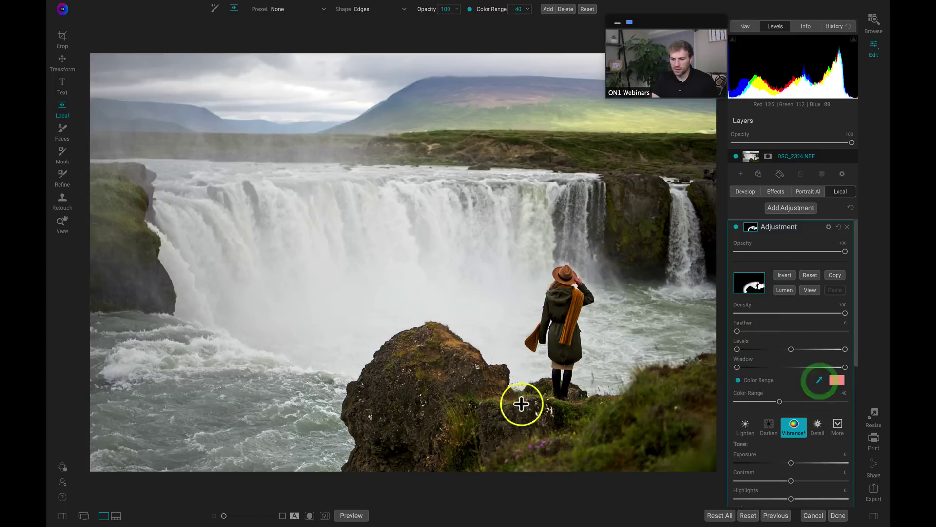
left_click(587, 411)
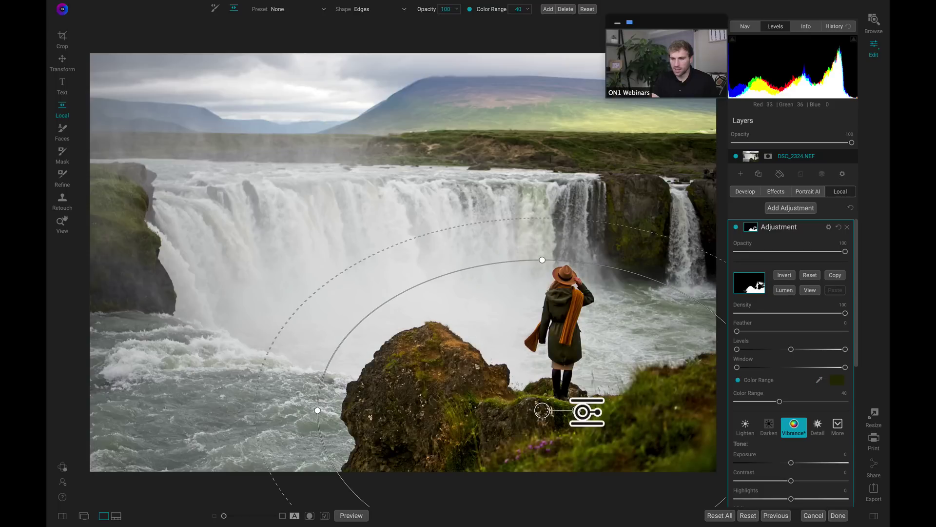
left_click(810, 291)
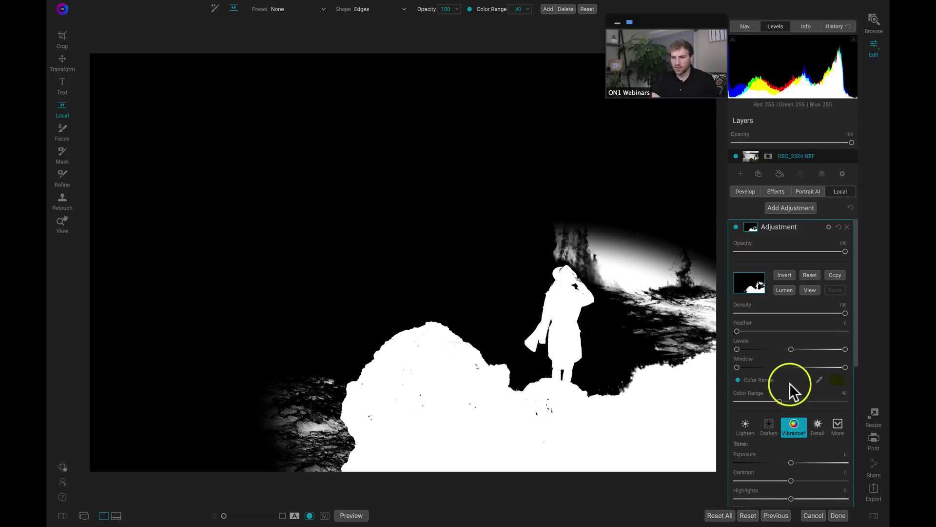
Step: Narrow the foreground mask's Color Range to 24, leave the mask view, and compare the local adjustment off and on
left_click_drag(775, 401, 762, 401)
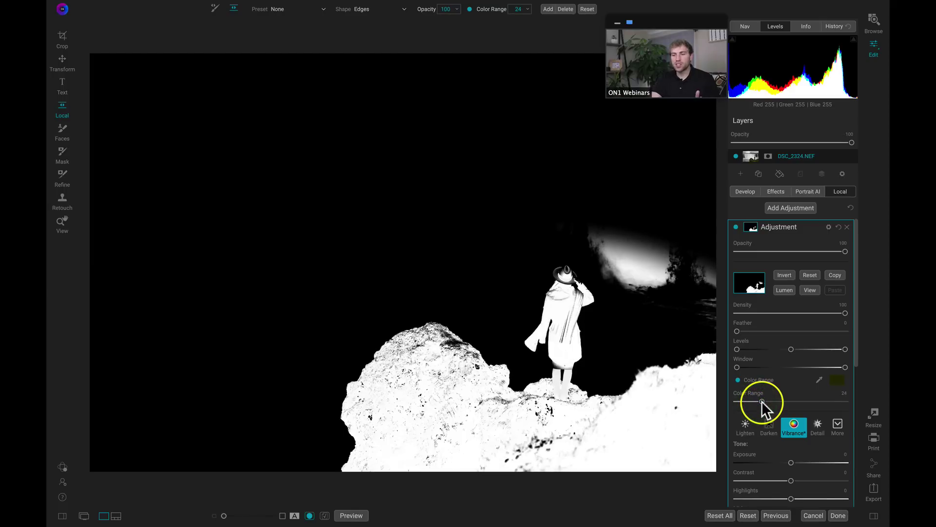
left_click(811, 290)
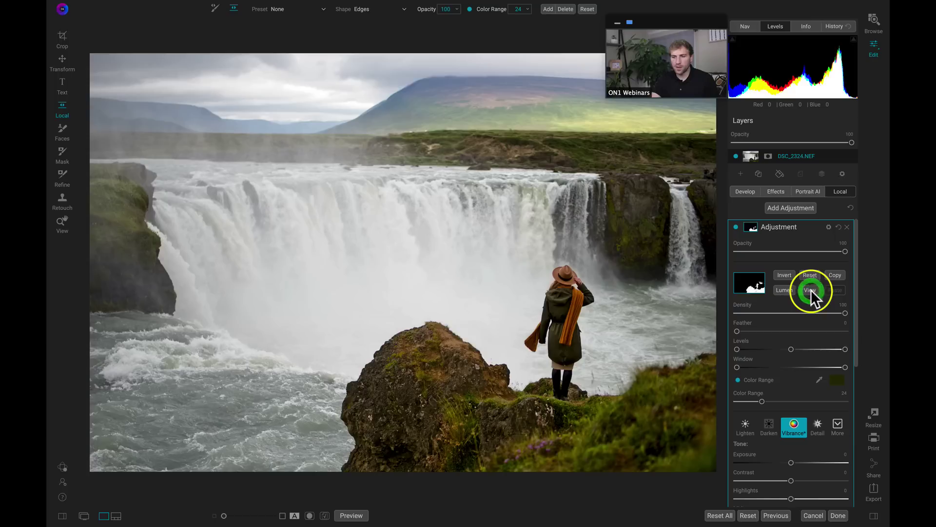
left_click(735, 227)
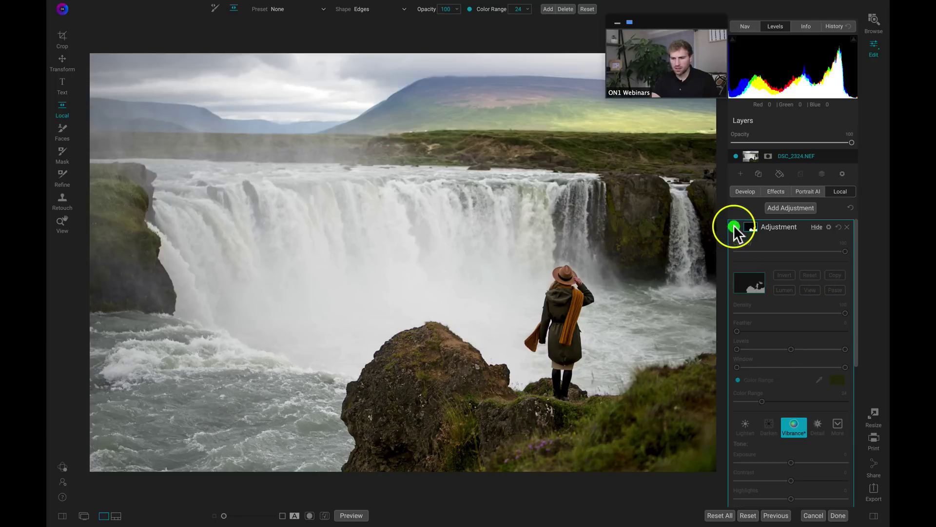
left_click(735, 227)
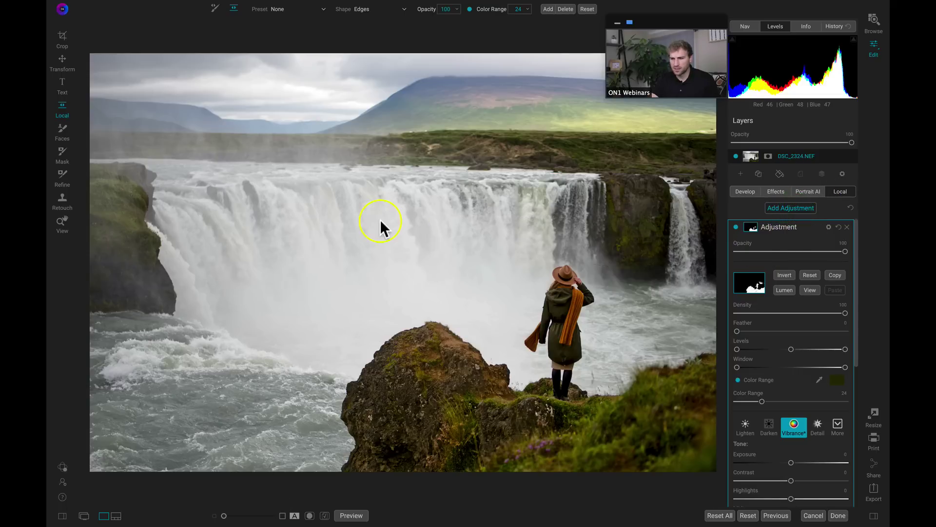
Step: Start a second local adjustment with a Linear Top gradient mask at the top of the waterfall and rotate it to cover the sky
left_click(435, 154)
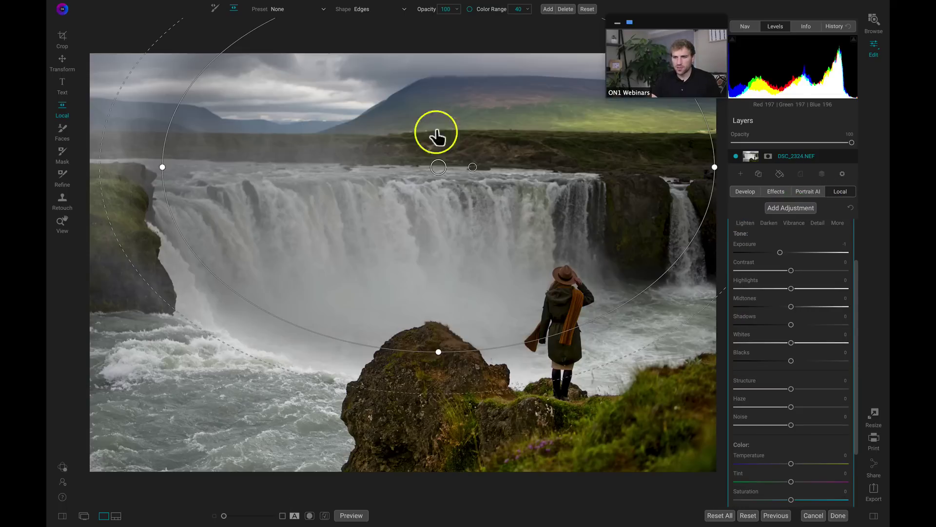
left_click(367, 7)
left_click(385, 31)
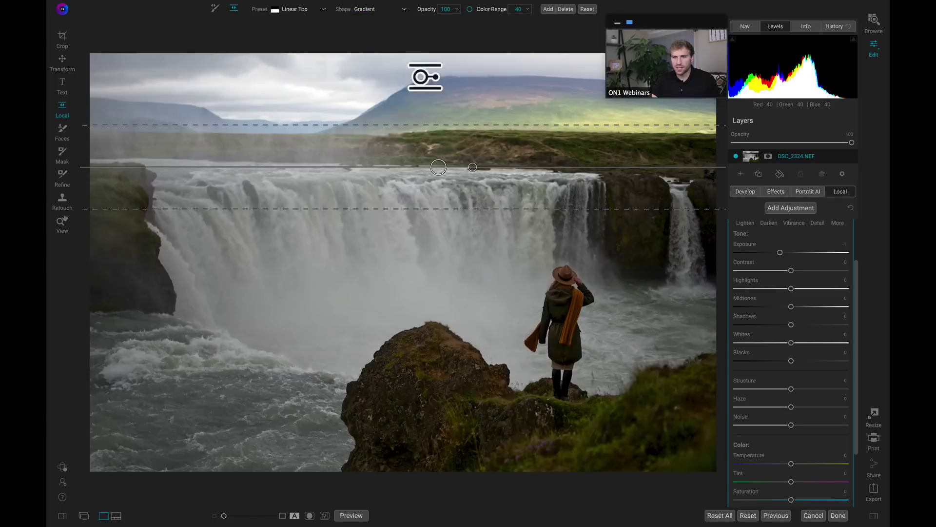
left_click_drag(477, 167, 395, 167)
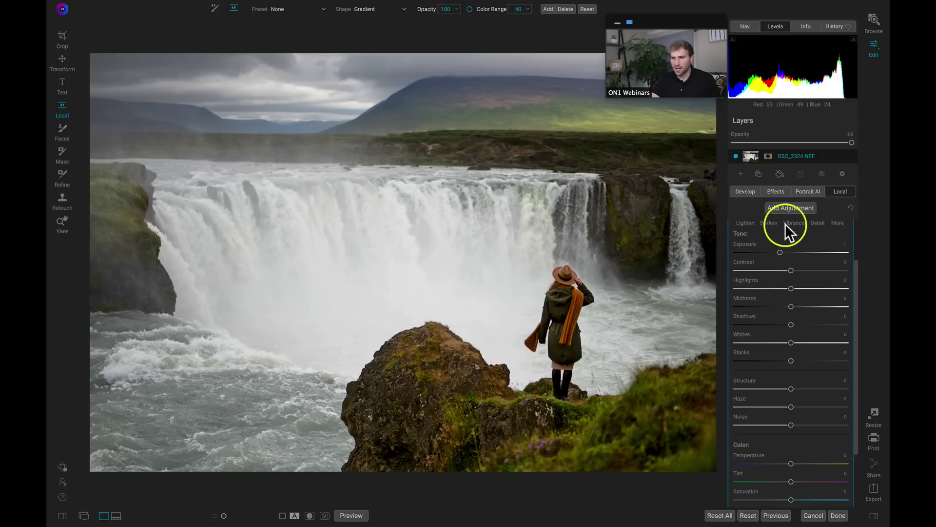
Step: Reset the sky adjustment's Exposure, and set Midtones to 18, Structure to -100 and Whites to 8
left_click(787, 207)
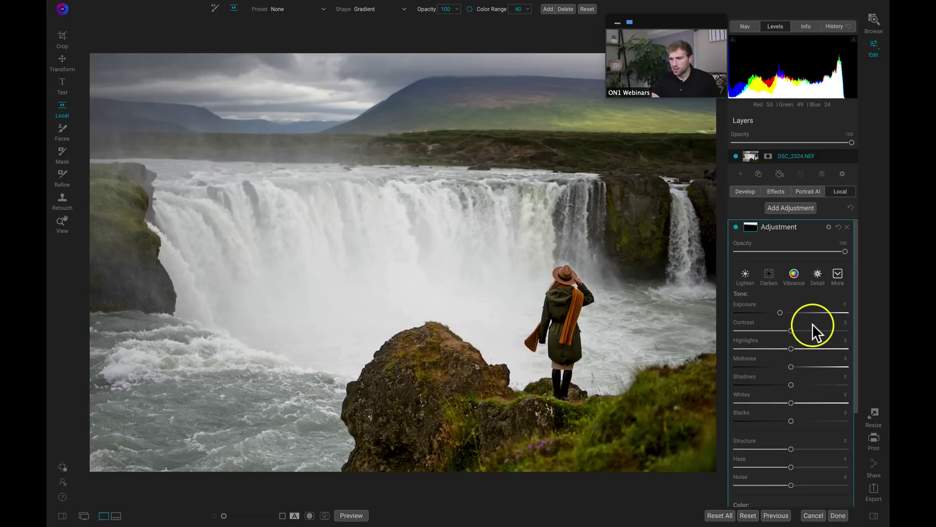
double_click(750, 303)
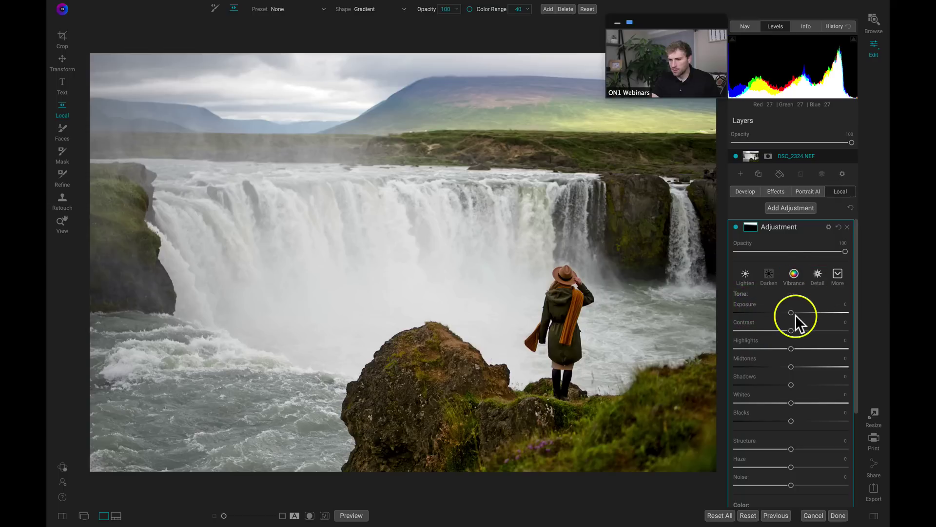
left_click_drag(791, 370, 800, 366)
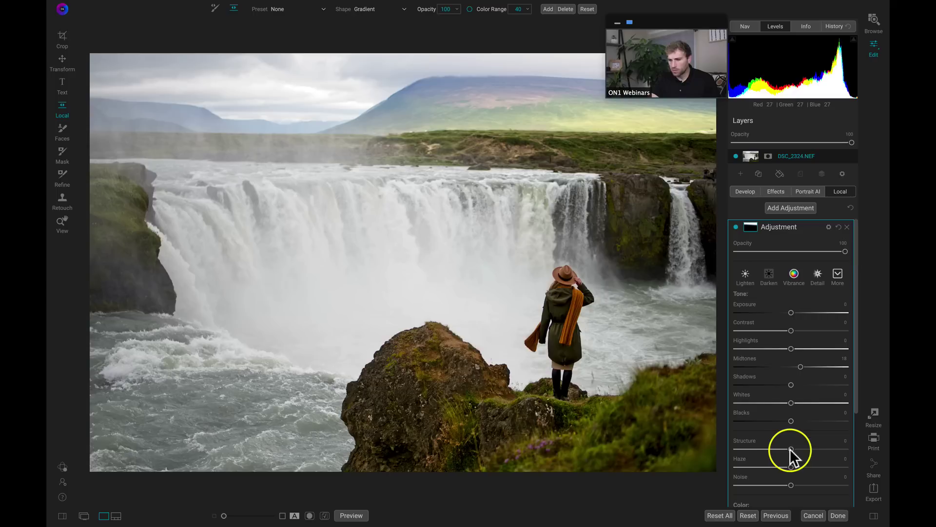
left_click_drag(722, 449, 707, 449)
left_click_drag(791, 395, 795, 404)
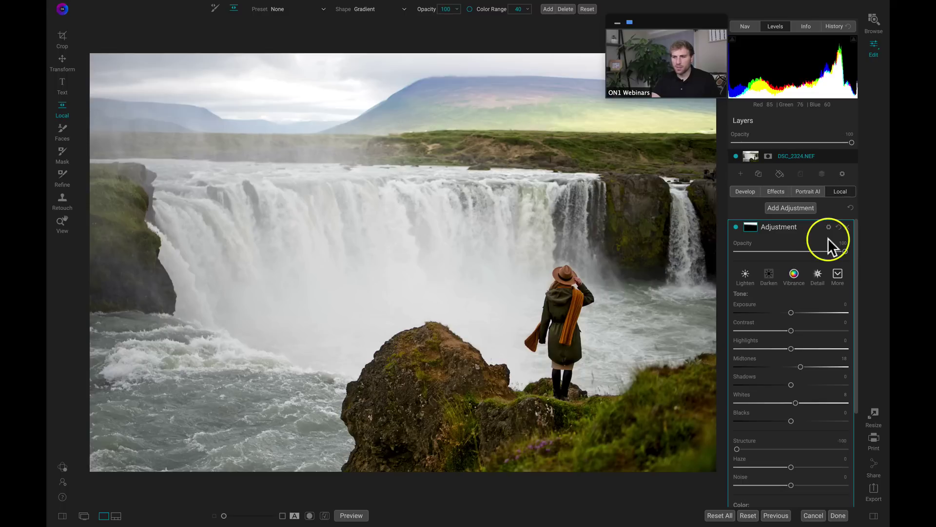
Step: Limit the sky gradient mask with a Color Range of 18 sampled from the hazy mountain, checking the mask and comparing the adjustment off and on
left_click(752, 228)
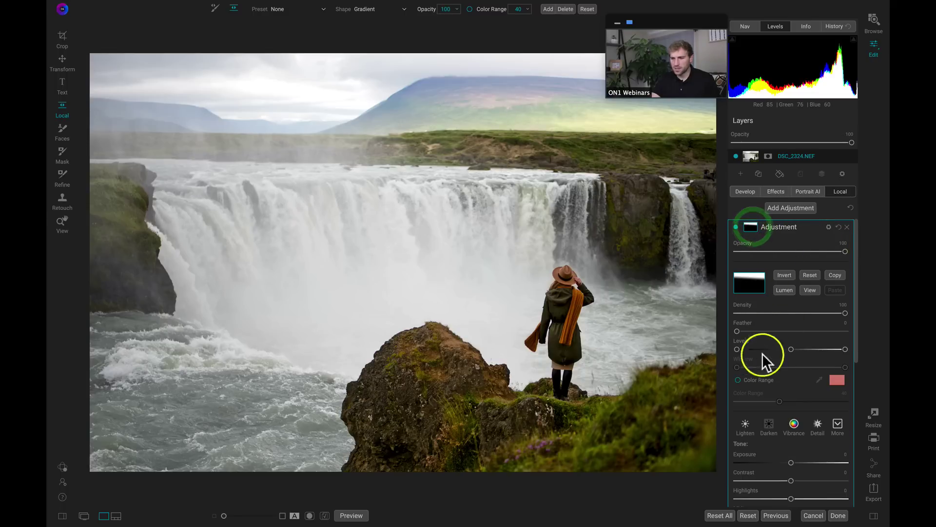
left_click(737, 379)
left_click(819, 380)
left_click(476, 108)
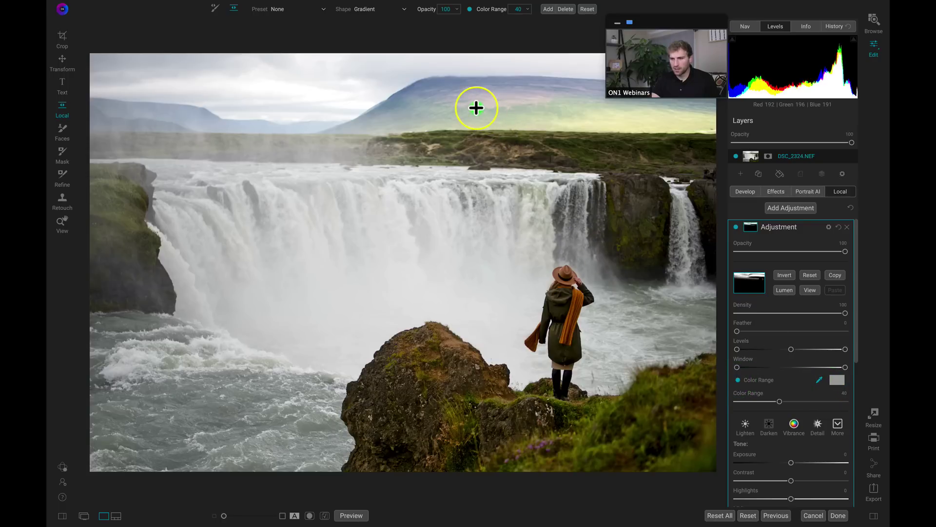
left_click(809, 290)
left_click_drag(777, 400, 755, 403)
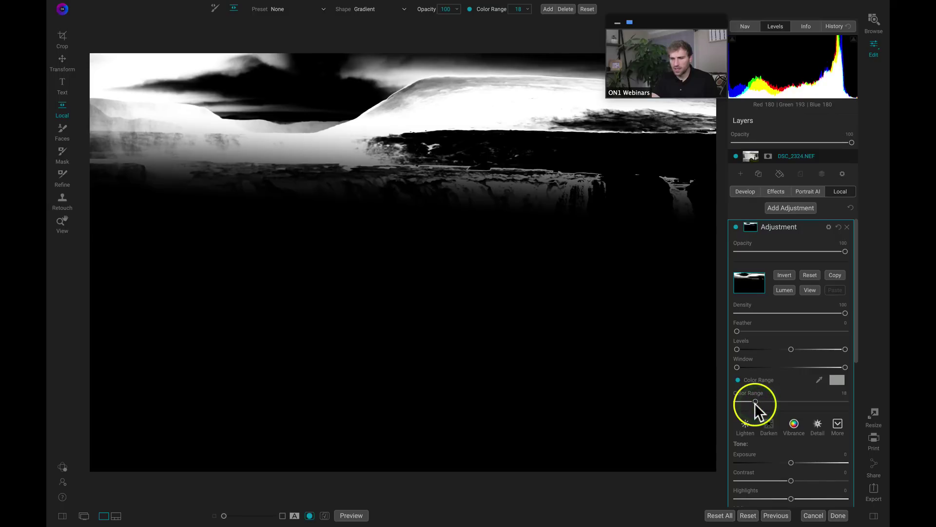
left_click(810, 290)
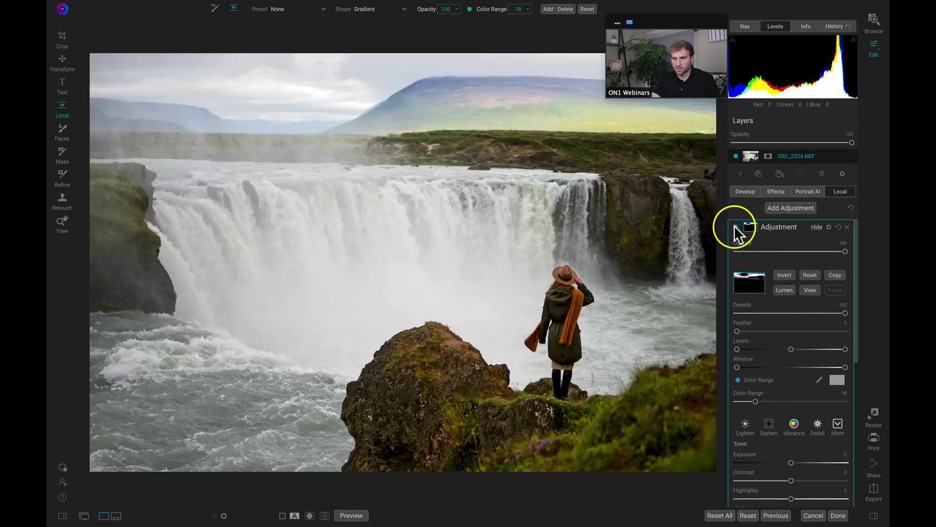
left_click(735, 226)
left_click(735, 226)
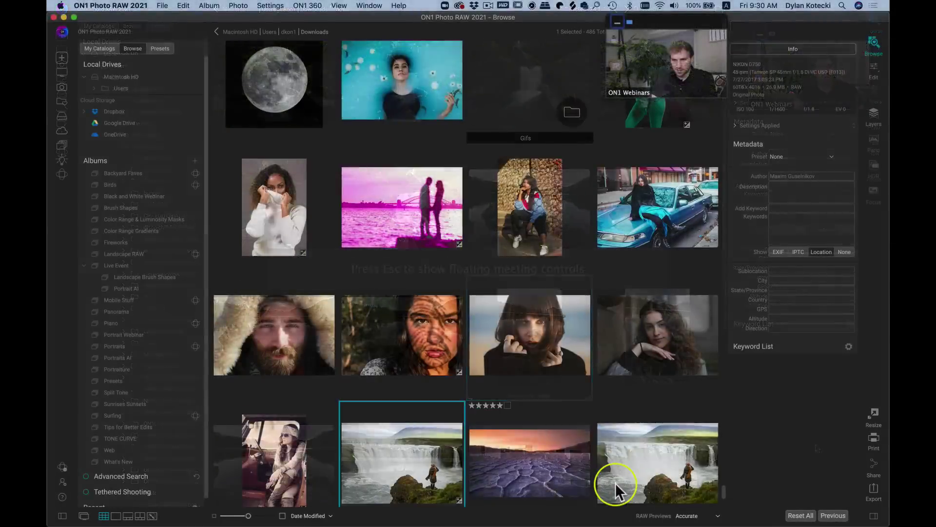
Step: Find the autumn photo of a road with an orange center line among the downloads and open it for editing
scroll(615, 483, "up", 10)
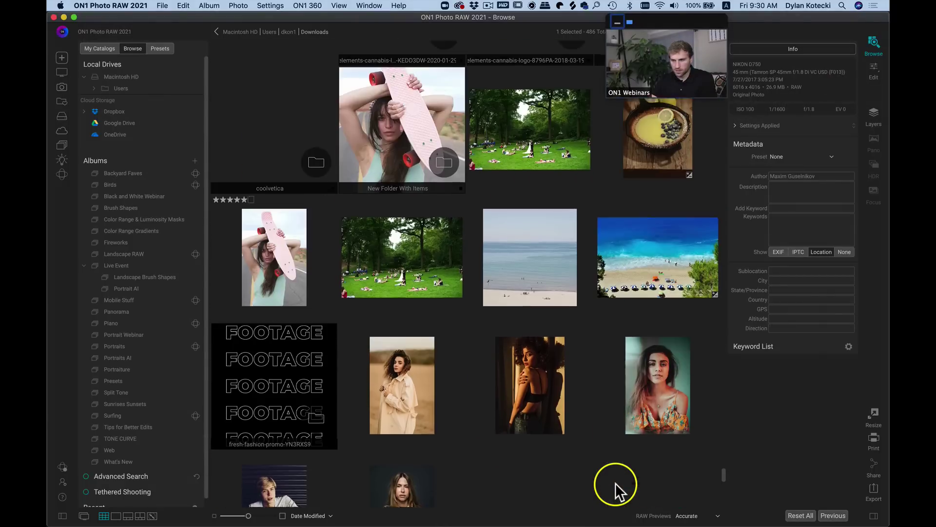
scroll(615, 482, "up", 10)
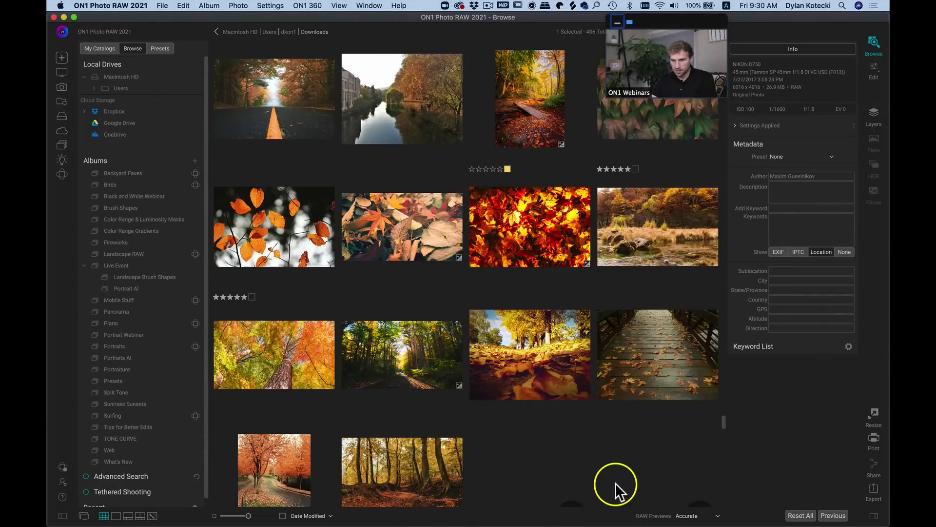
scroll(615, 483, "up", 3)
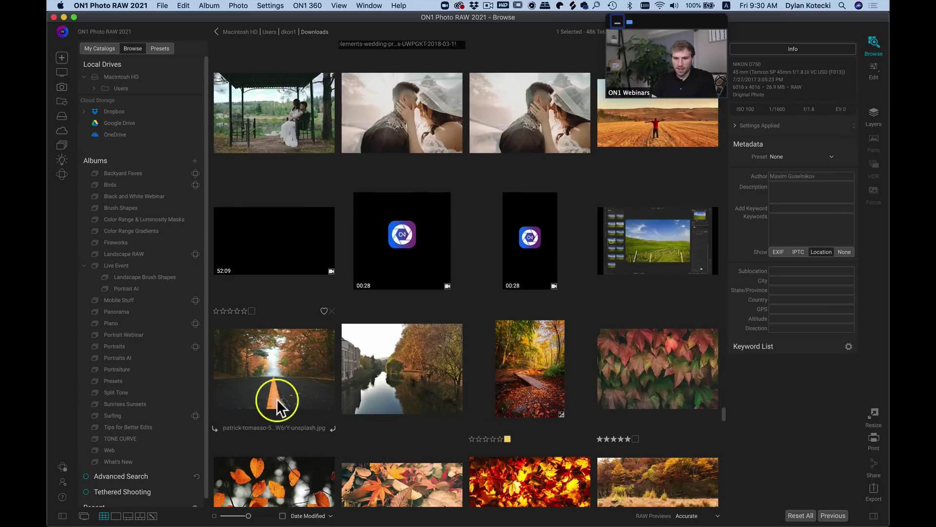
double_click(276, 399)
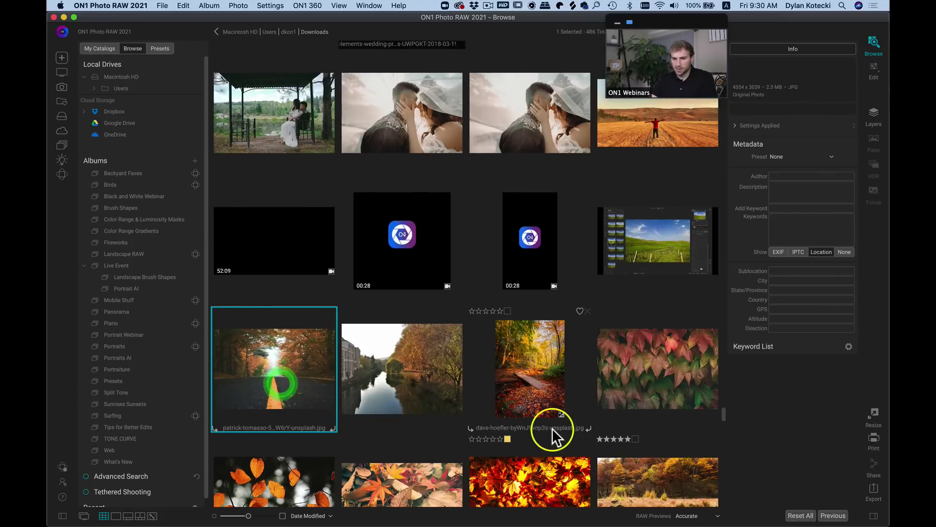
left_click(874, 66)
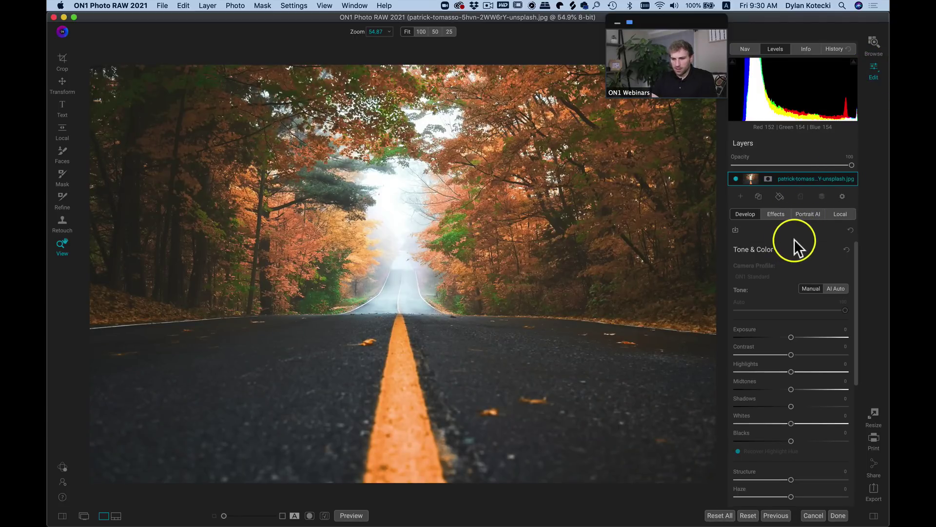
Step: Add a Dynamic Contrast filter to the road photo and apply its Surreal style
left_click(780, 214)
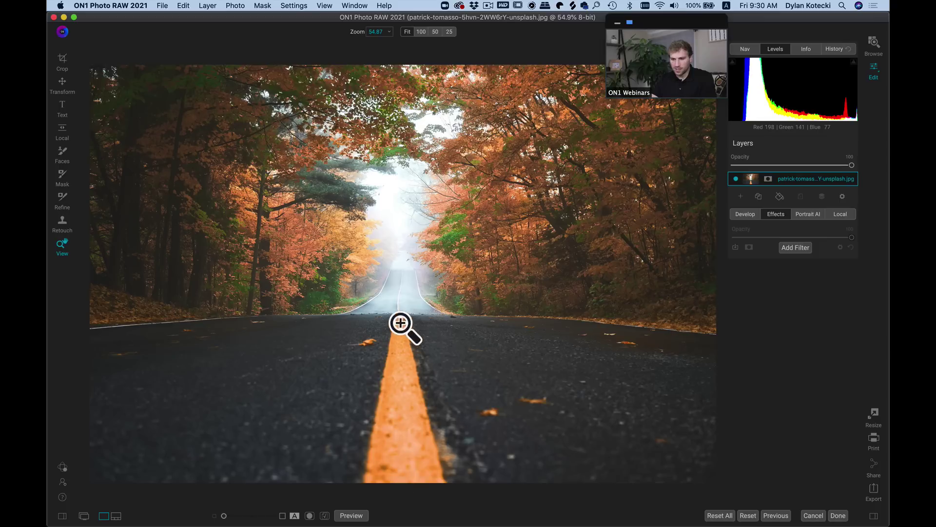
left_click(797, 248)
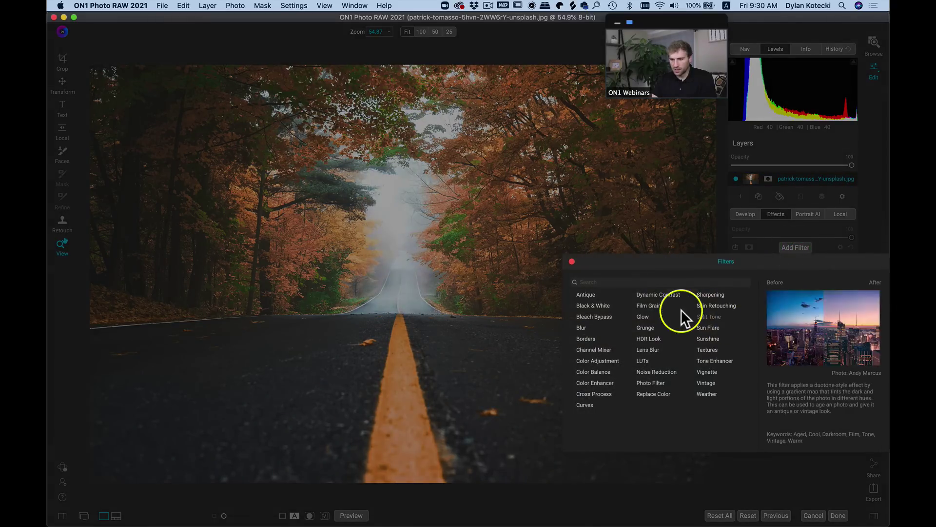
left_click(665, 294)
left_click(776, 311)
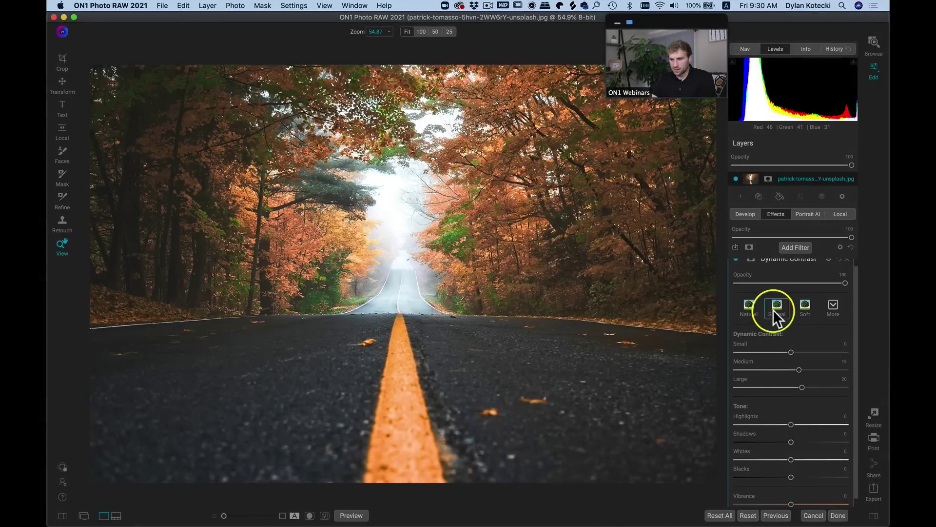
scroll(773, 373, "up", 1)
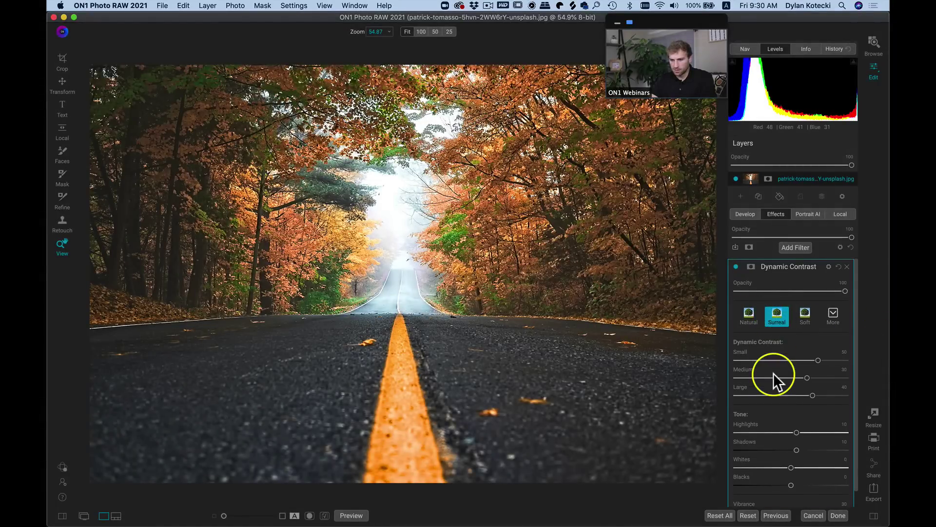
Step: Enable Color Range on the Dynamic Contrast mask, view the mask in black and white, and sample the orange center line
left_click(750, 266)
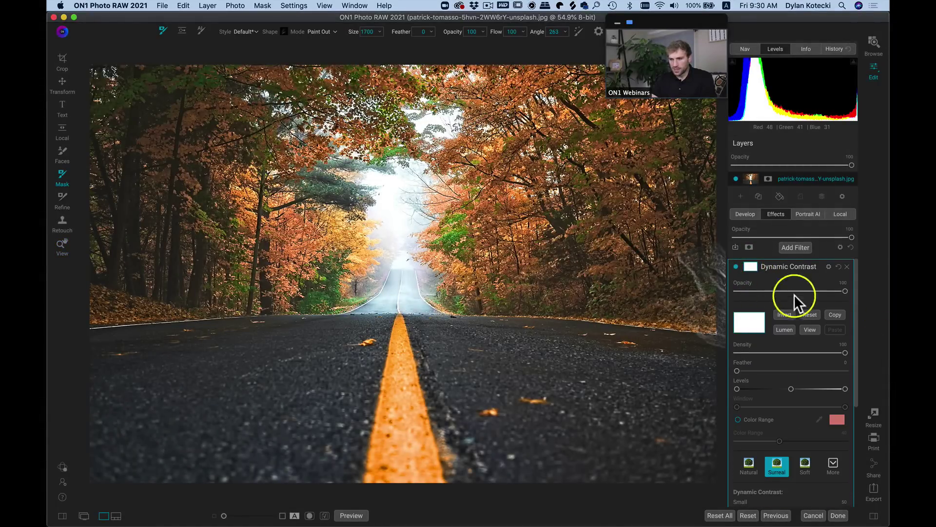
left_click(736, 420)
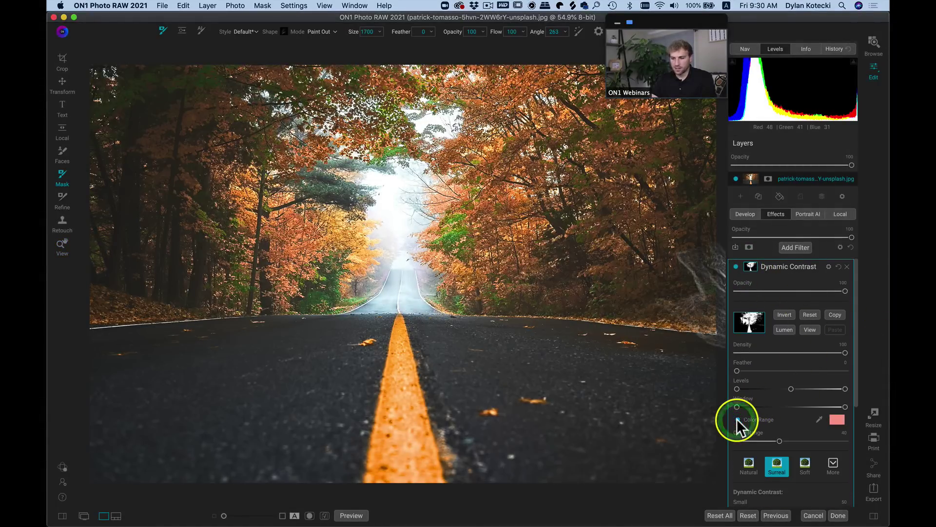
left_click(809, 329)
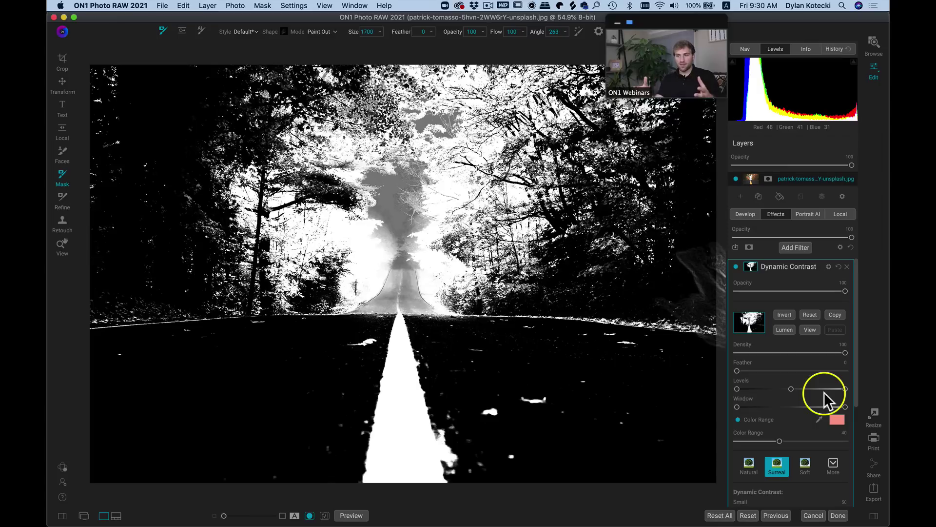
left_click(819, 419)
left_click(397, 391)
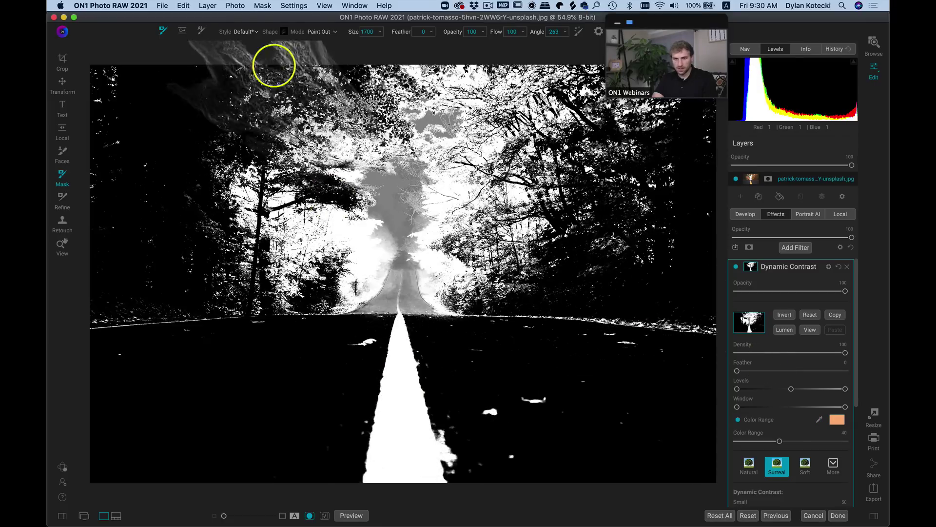
Step: Change the masking brush shape to the plain round one and narrow the filter mask's Color Range to 31
left_click(284, 31)
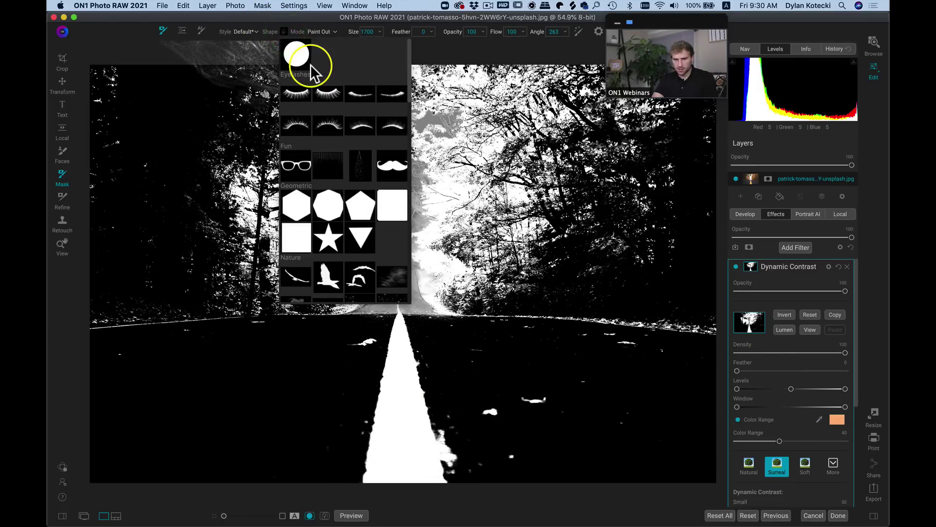
left_click(299, 56)
left_click(283, 31)
left_click(307, 57)
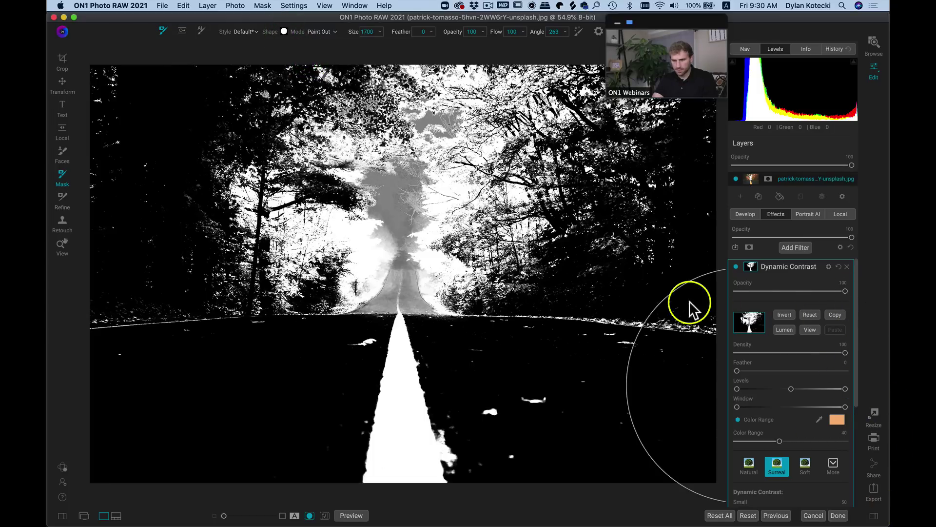
key("z")
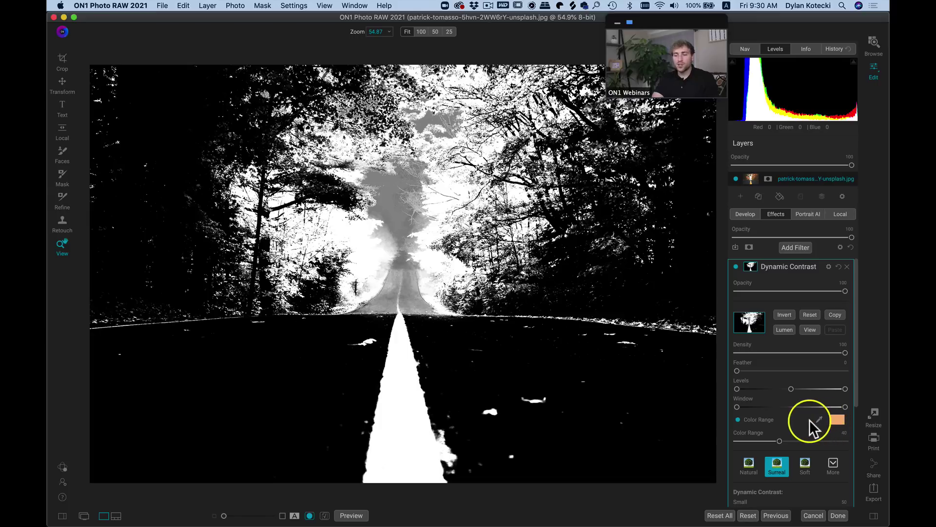
mouse_move(779, 441)
left_mouse_down()
mouse_move(742, 444)
mouse_move(769, 445)
left_mouse_up()
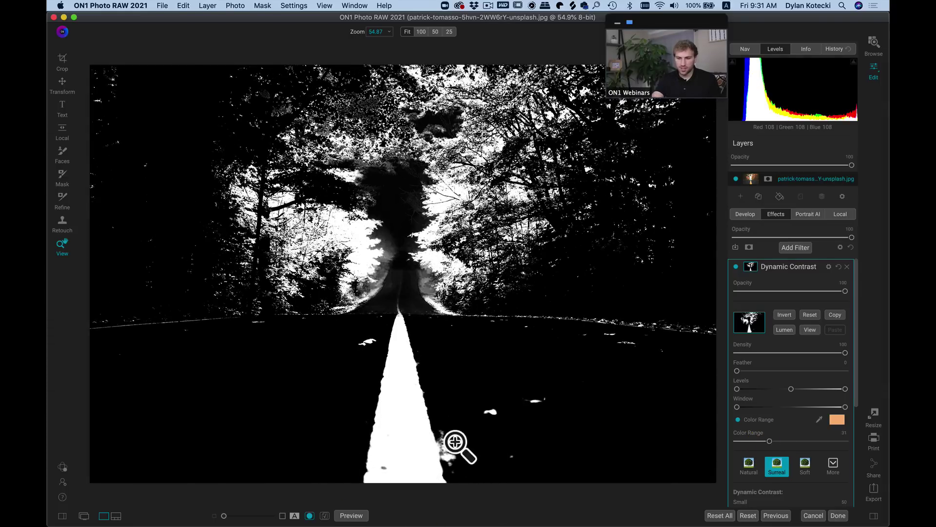
key("m")
left_click(447, 349)
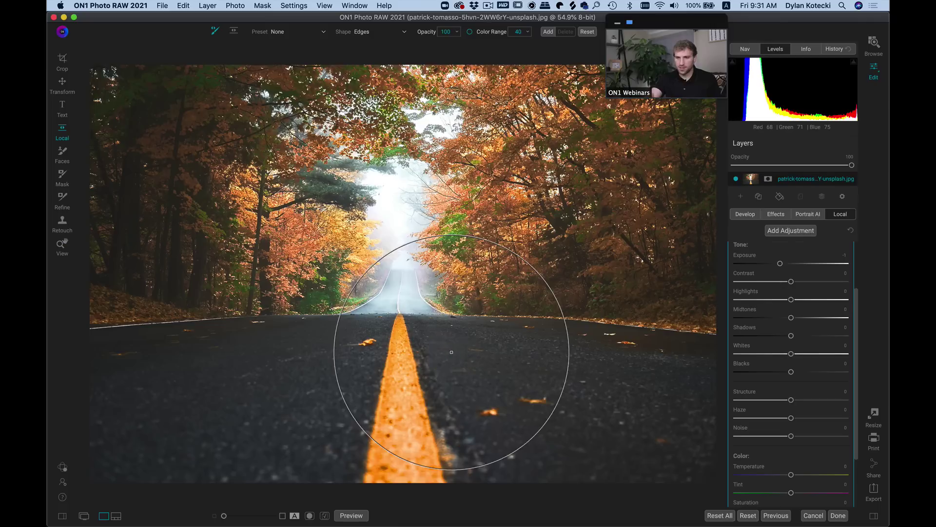
key("Delete")
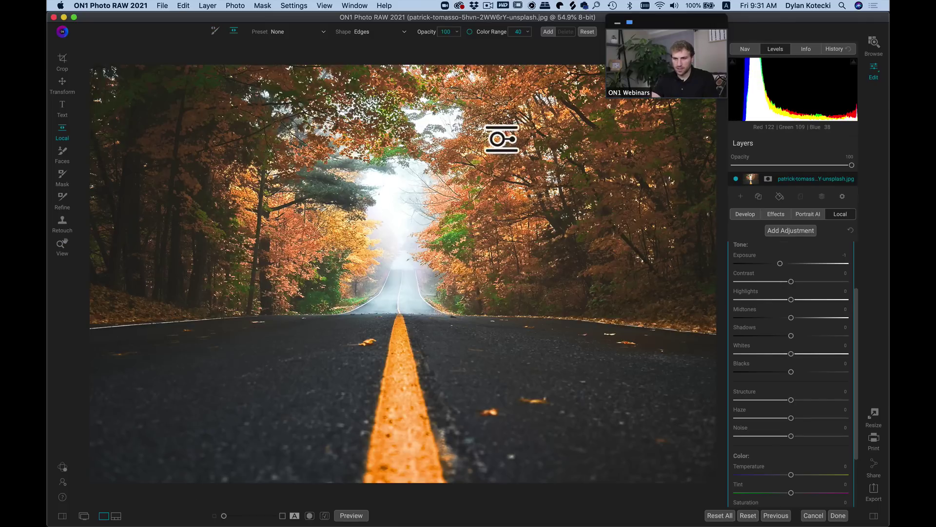
scroll(839, 324, "up", 3)
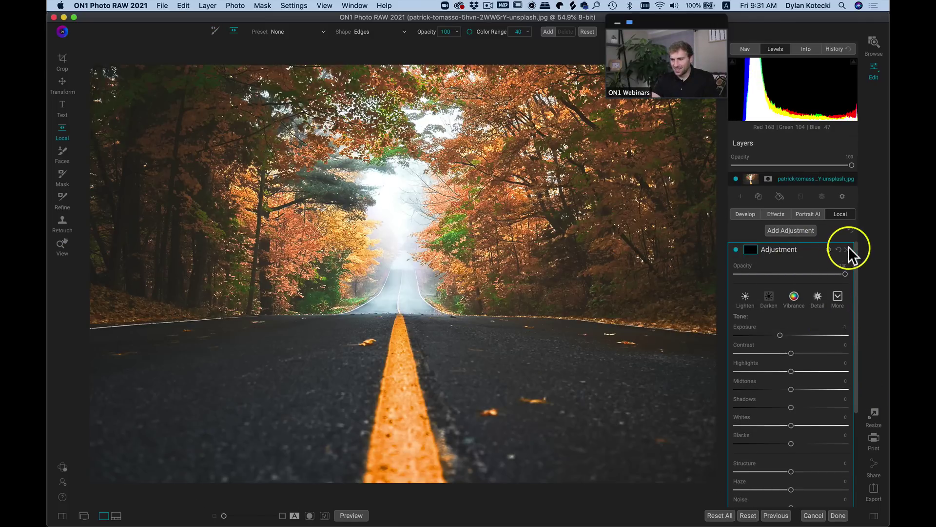
scroll(827, 310, "down", 5)
scroll(826, 309, "up", 5)
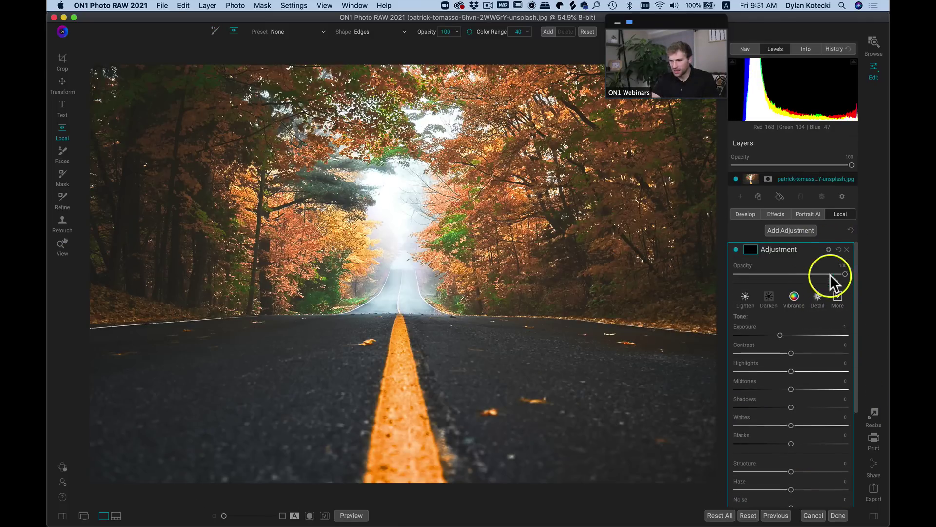
left_click(780, 211)
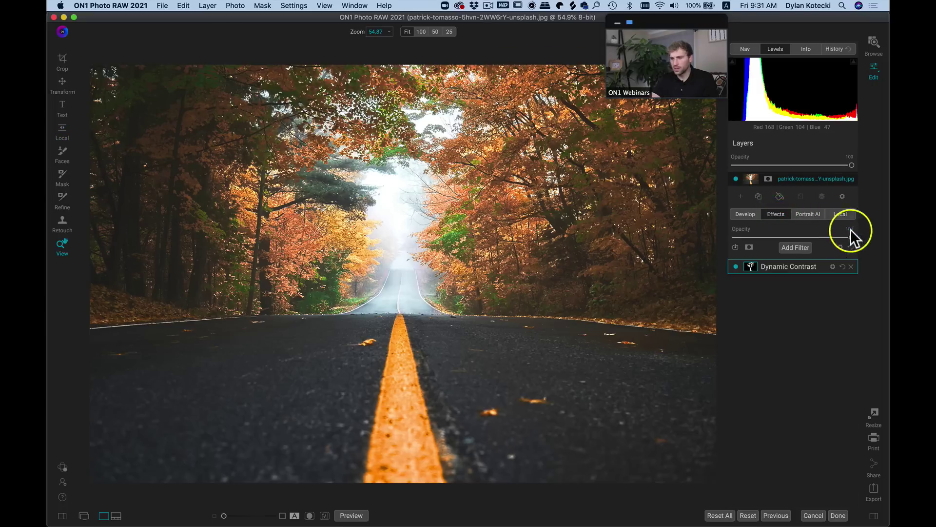
left_click(844, 217)
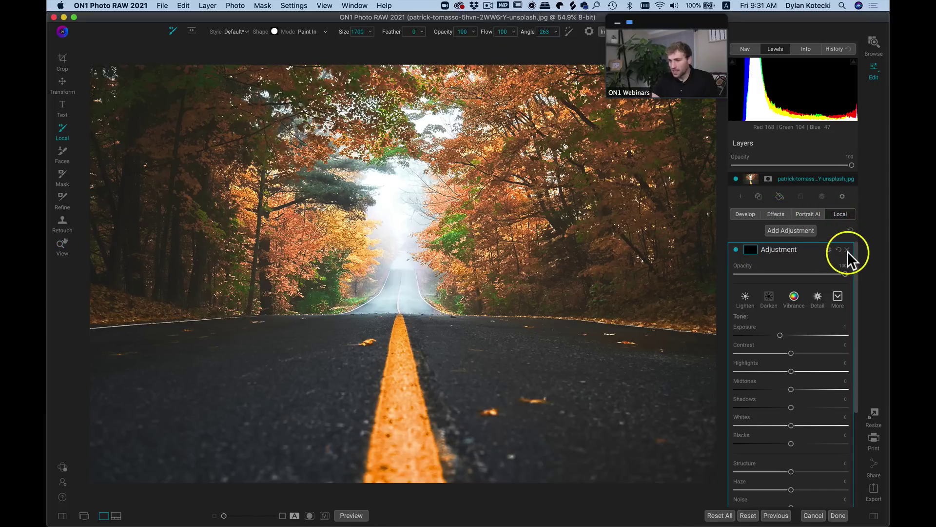
left_click(847, 250)
left_click(780, 214)
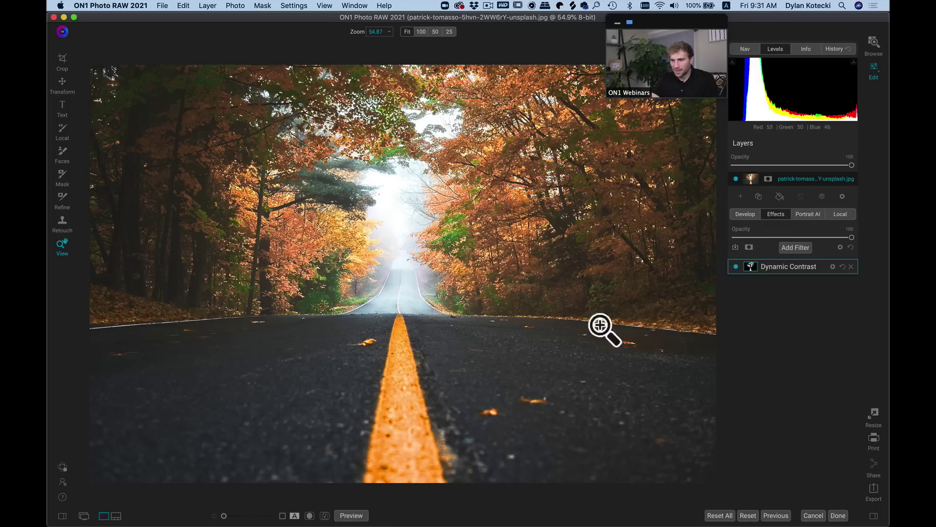
Step: Reopen the Dynamic Contrast filter's mask, view it in black and white, and narrow its Color Range to 22
left_click(758, 264)
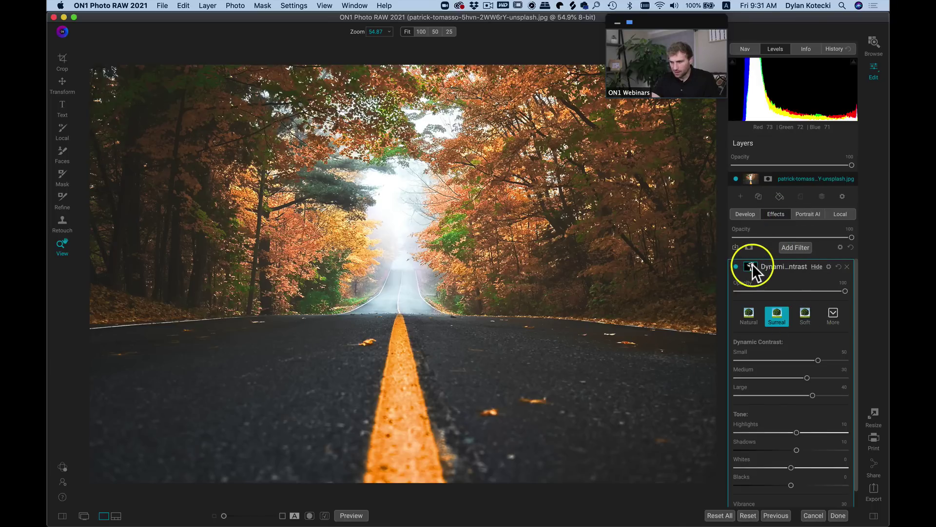
left_click(752, 264)
left_click(809, 324)
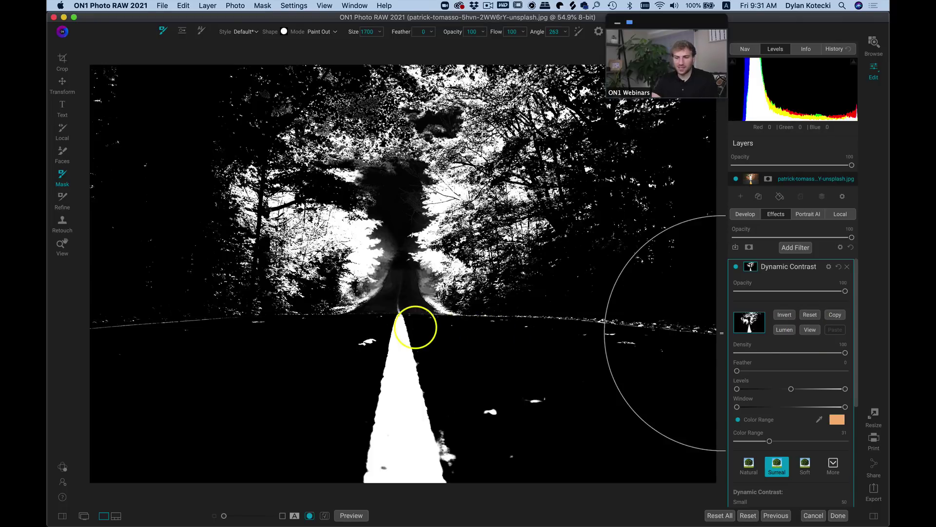
mouse_move(770, 442)
left_mouse_down()
mouse_move(751, 444)
mouse_move(760, 441)
left_mouse_up()
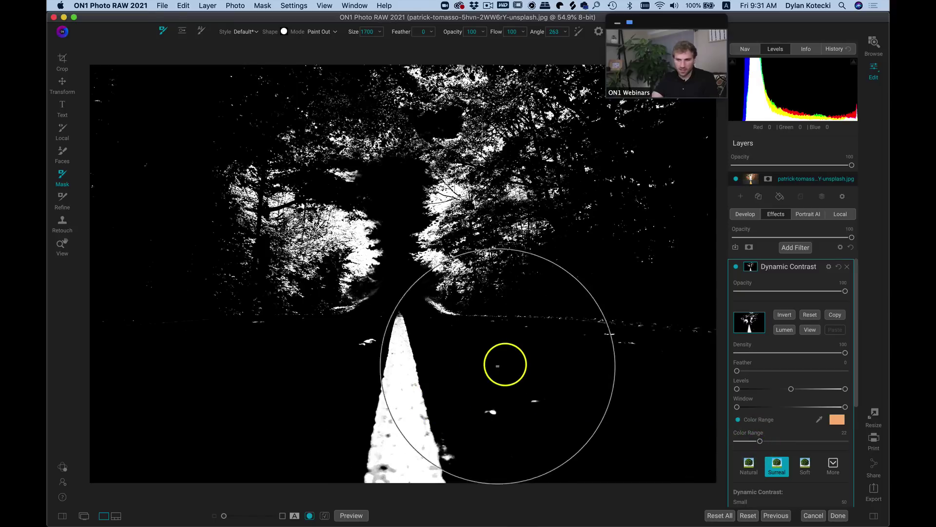
Step: Add a masking bug on the orange center line, rotate it, and tighten its ellipse and feather to exclude the trees
key("shift+b")
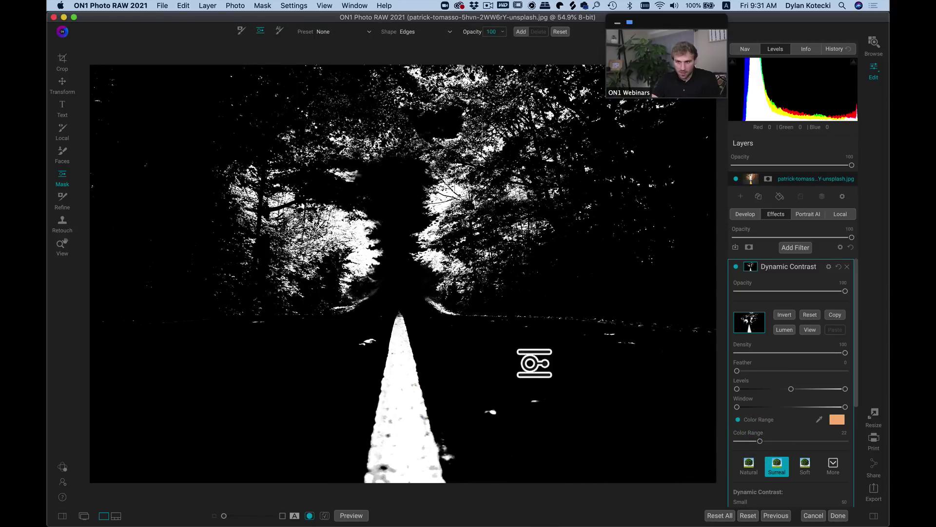
left_click(396, 374)
left_click_drag(398, 190, 400, 269)
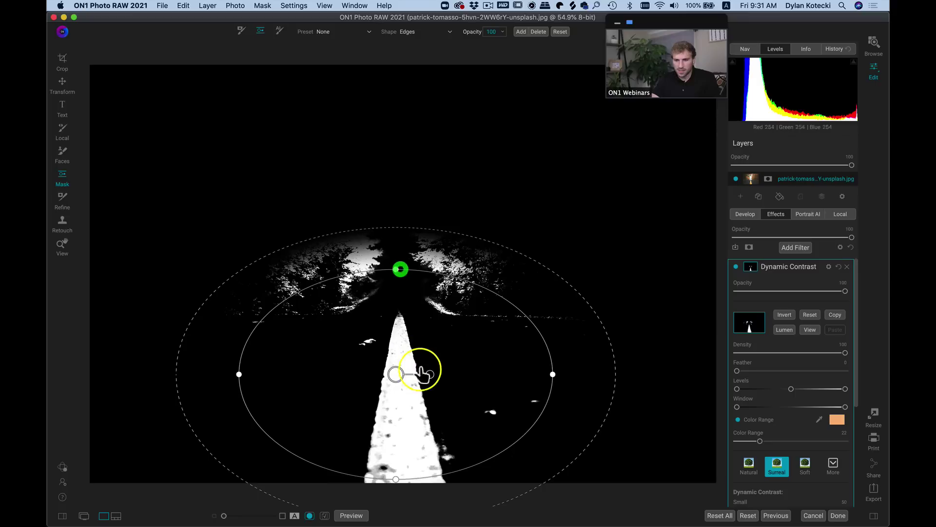
left_click_drag(430, 374, 397, 336)
left_click_drag(396, 375, 398, 418)
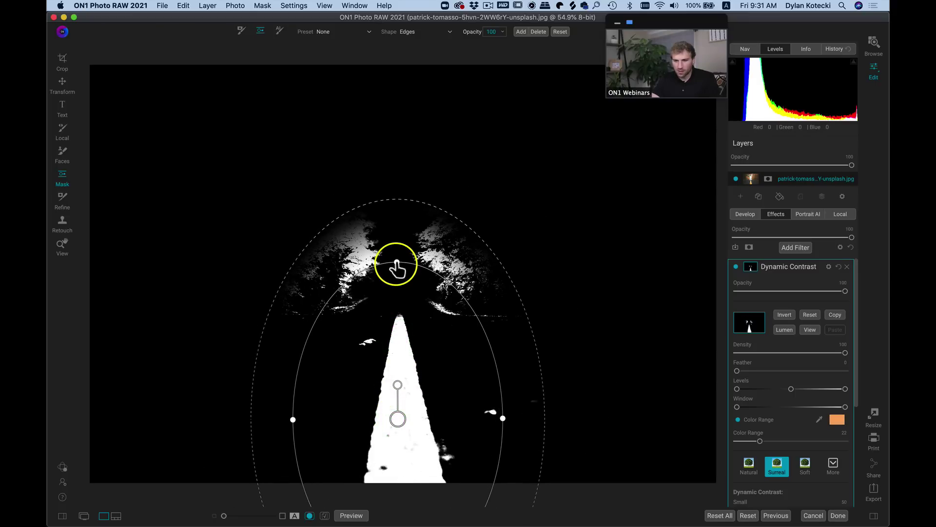
left_click_drag(396, 267, 396, 308)
left_click_drag(435, 246, 415, 315)
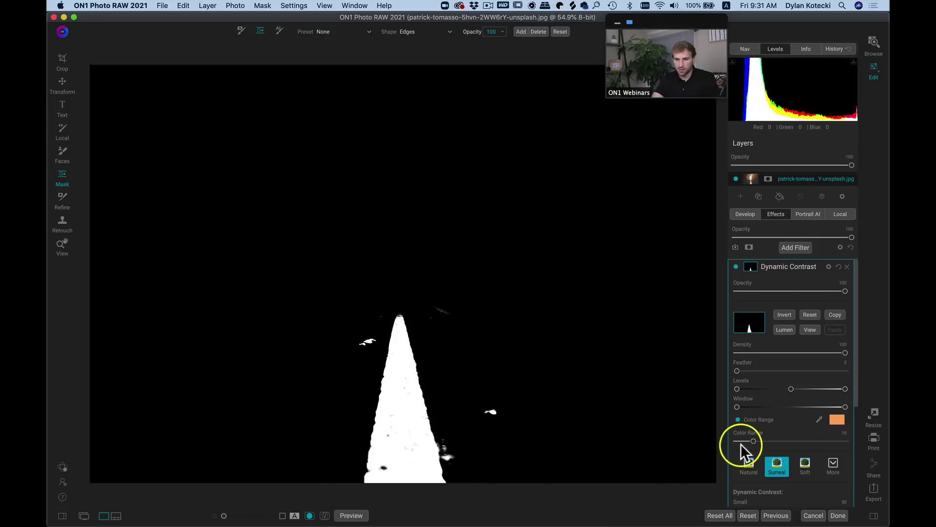
Step: Try the masking bug at a larger size, shrink it back around the center line, set Color Range to 27, and hide the mask view
mouse_move(760, 441)
left_mouse_down()
mouse_move(739, 441)
mouse_move(773, 440)
left_mouse_up()
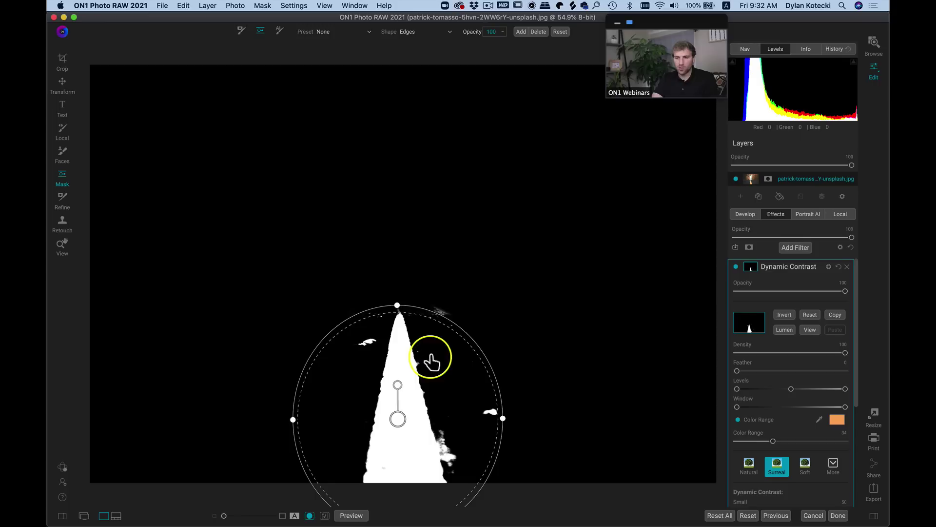
left_click_drag(449, 317, 569, 213)
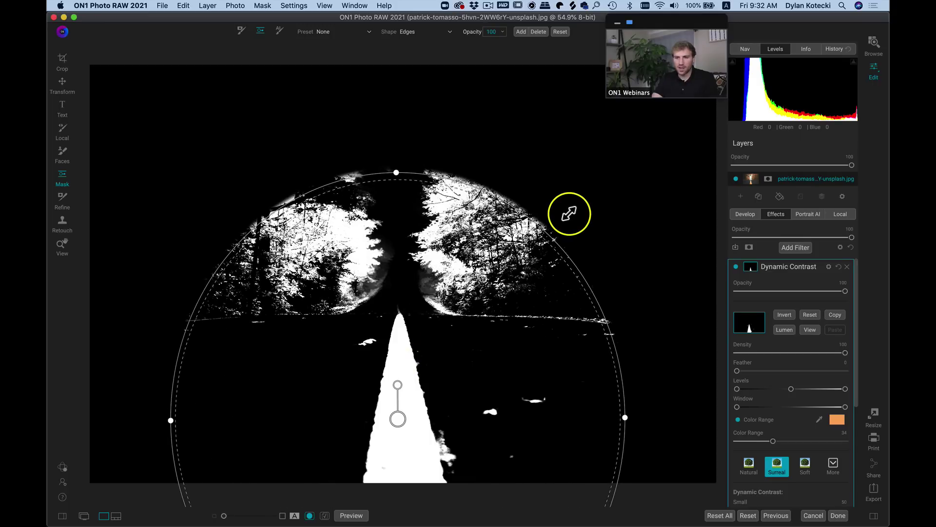
left_click_drag(565, 250, 455, 342)
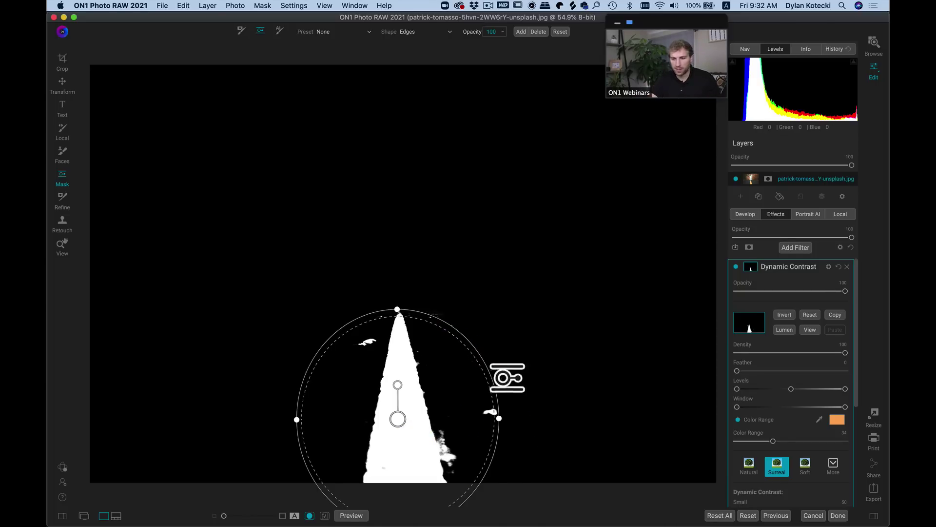
left_click(765, 443)
left_click(816, 331)
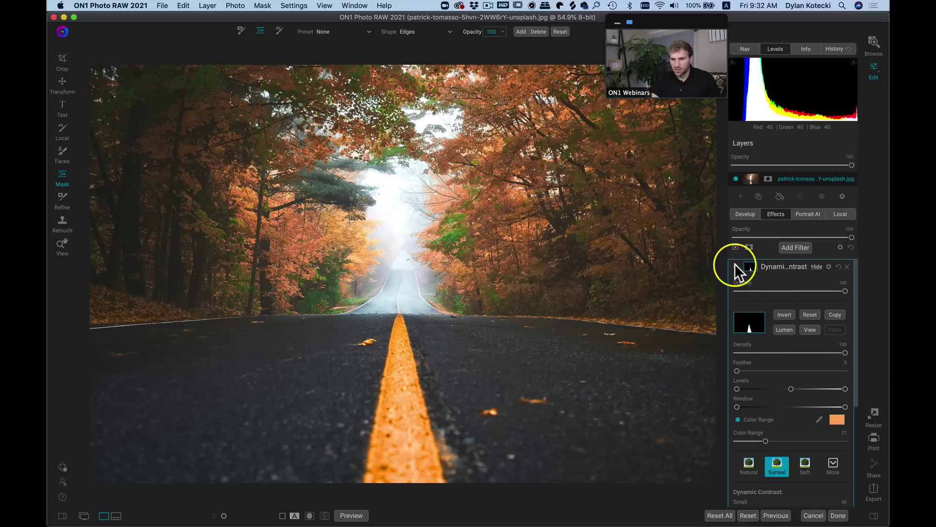
Step: Compare the road photo with the masked Dynamic Contrast filter off and on
left_click(734, 264)
left_click(735, 265)
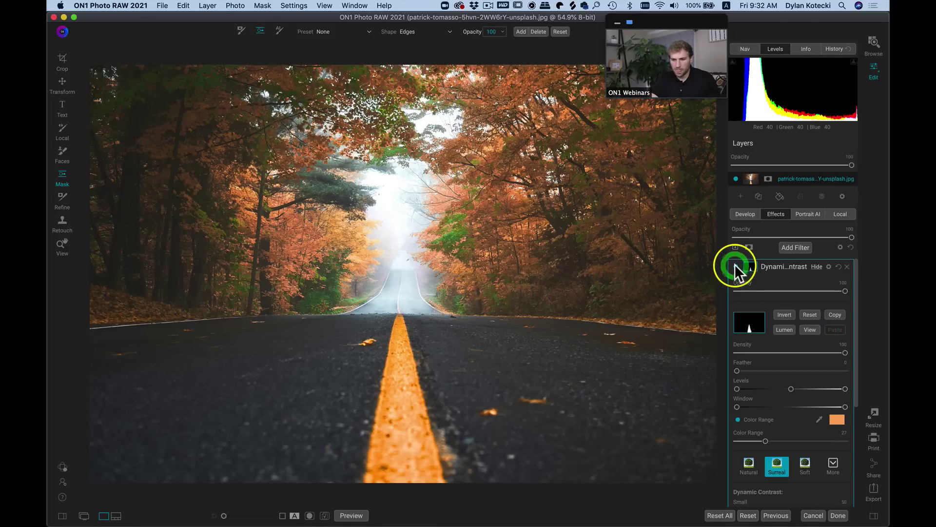
left_click(397, 419)
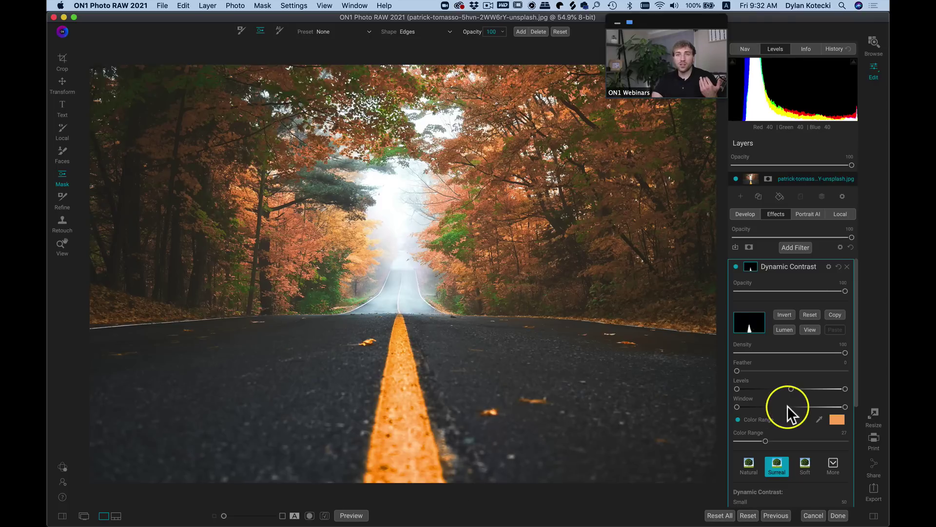
Step: Invert the Dynamic Contrast mask so the filter affects everything except the center line, and check the result on the photo
left_click(811, 329)
left_click(784, 315)
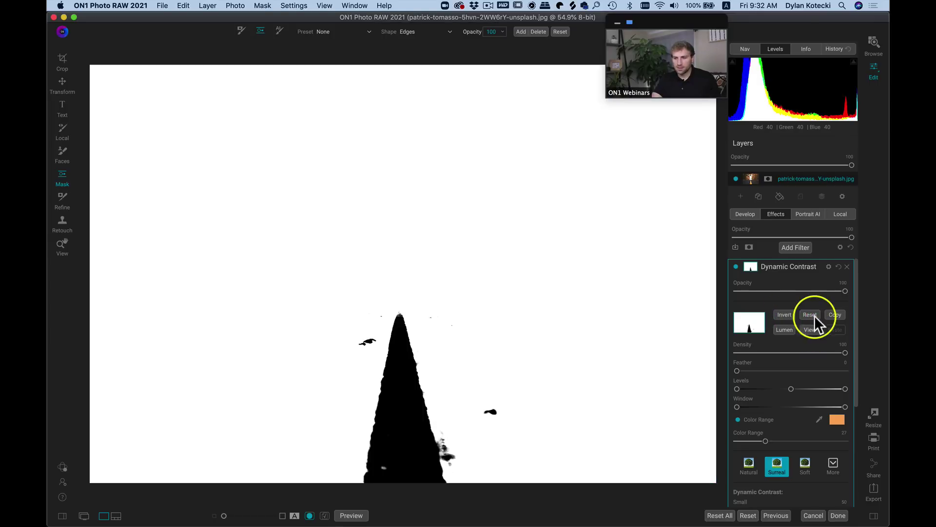
left_click(812, 329)
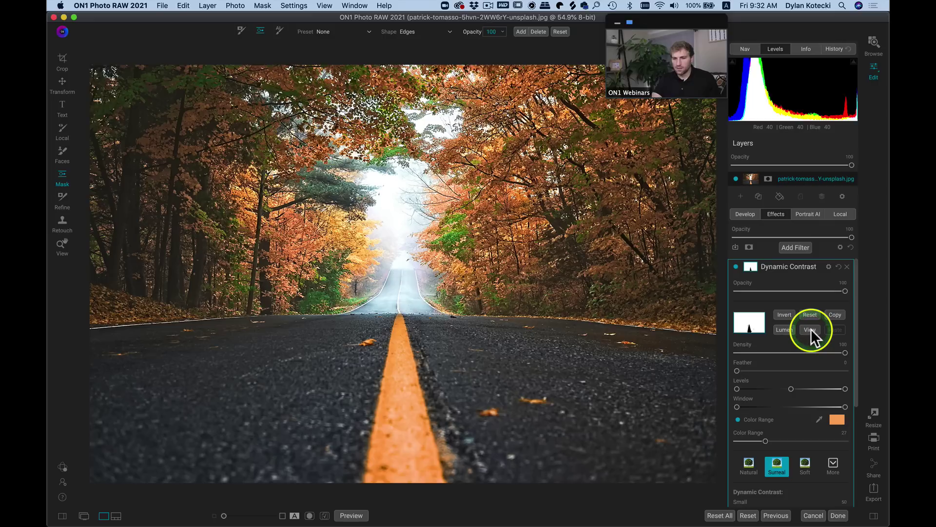
left_click(736, 266)
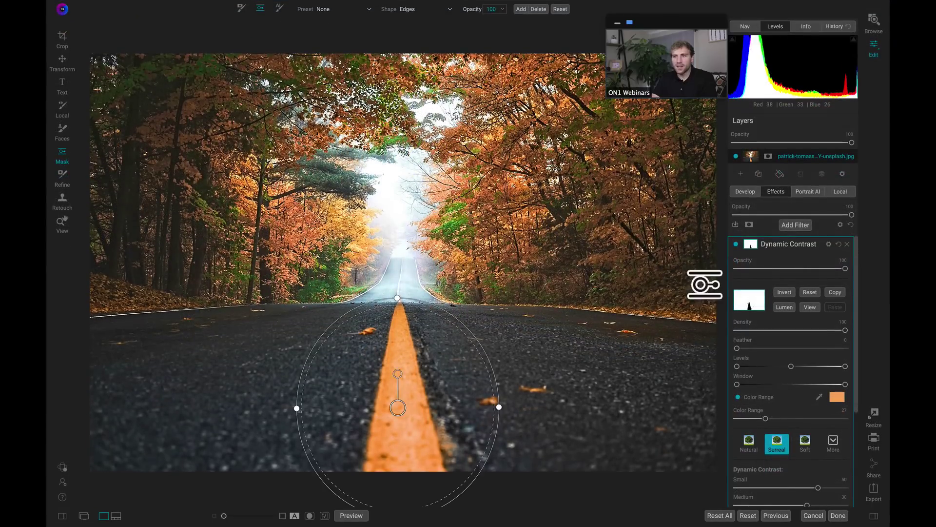
Step: Reset the road photo's effects to remove the Dynamic Contrast filter and switch to a Darken local adjustment
left_click_drag(668, 22, 711, 19)
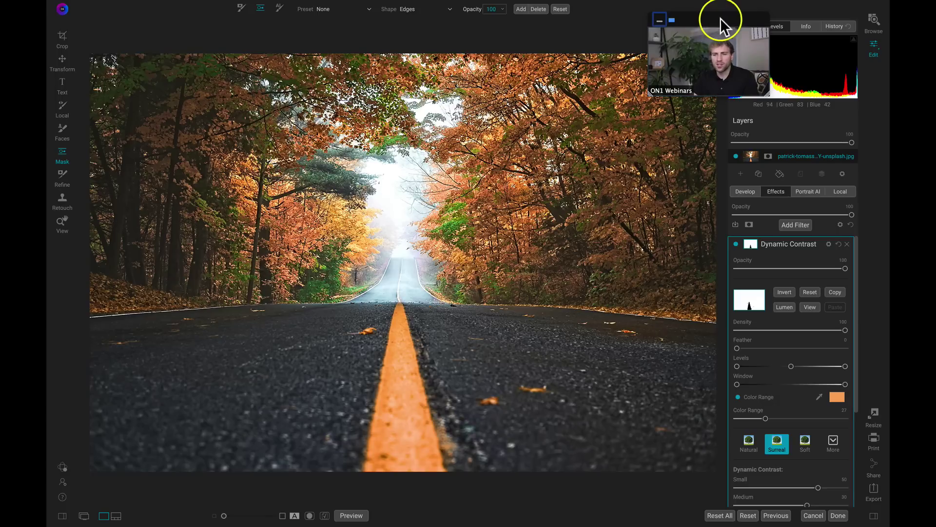
left_click(851, 225)
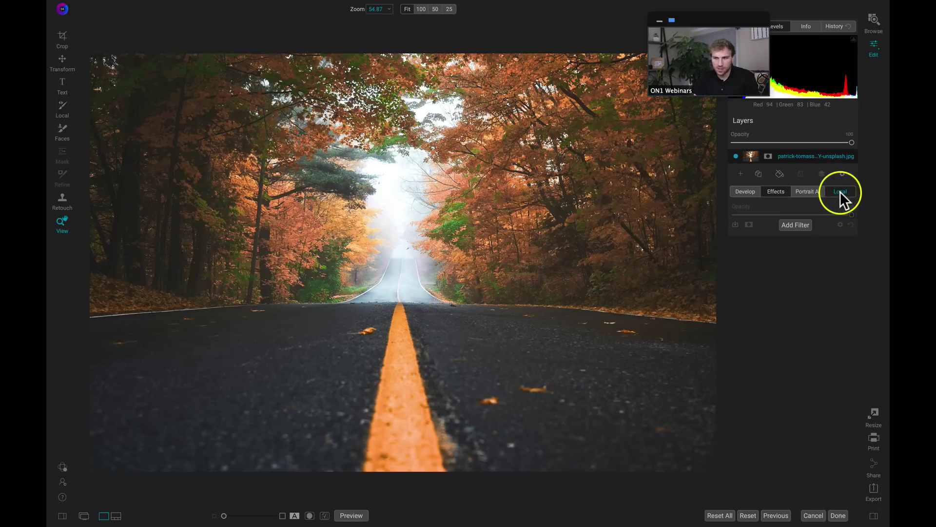
left_click(840, 191)
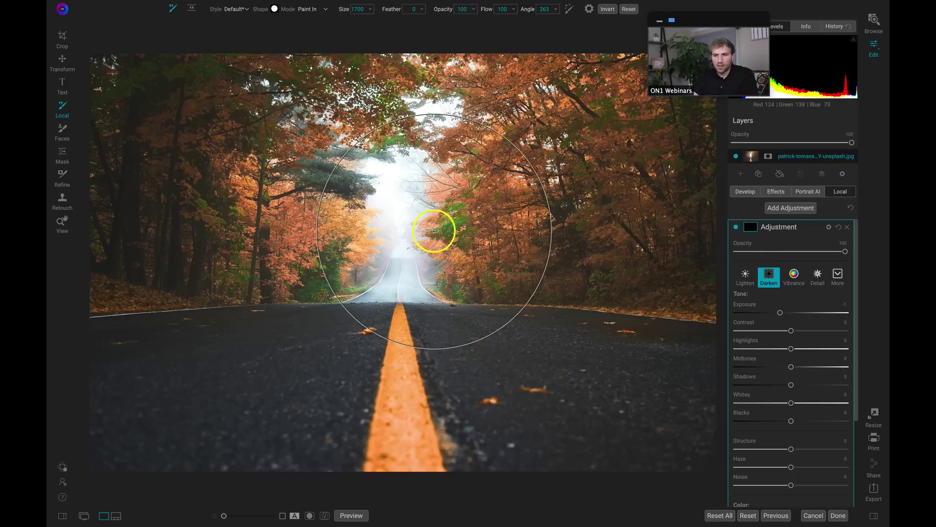
Step: Paint the Darken adjustment over the bright sky opening and surrounding trees with a size 900 brush at feather 100
scroll(434, 231, "down", 8)
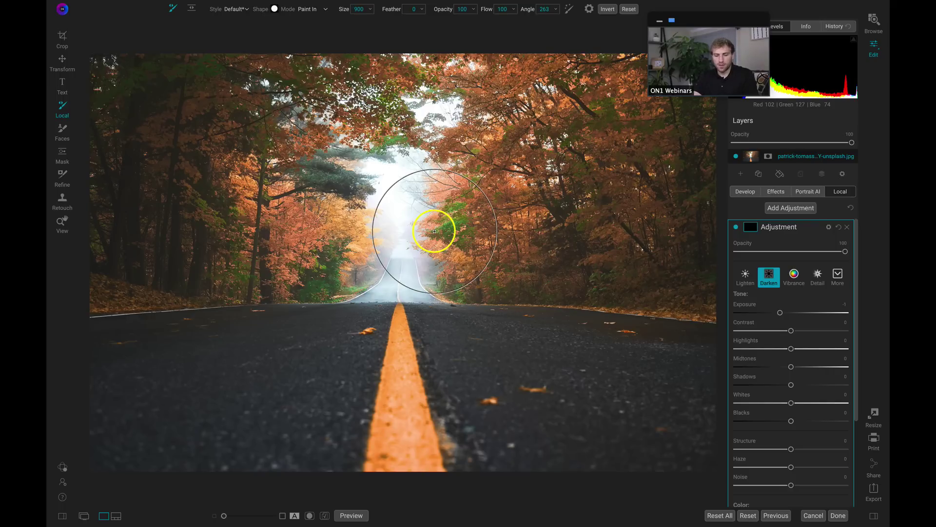
key("Tab")
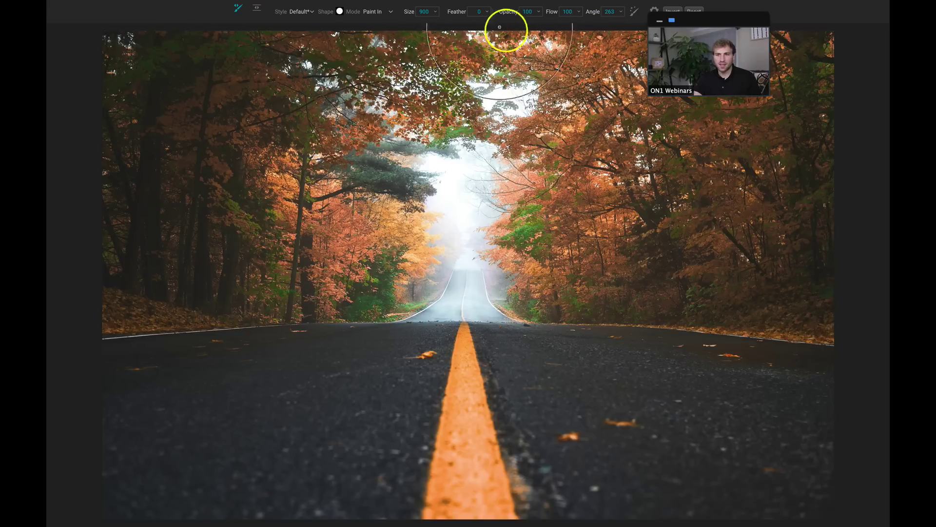
key("z")
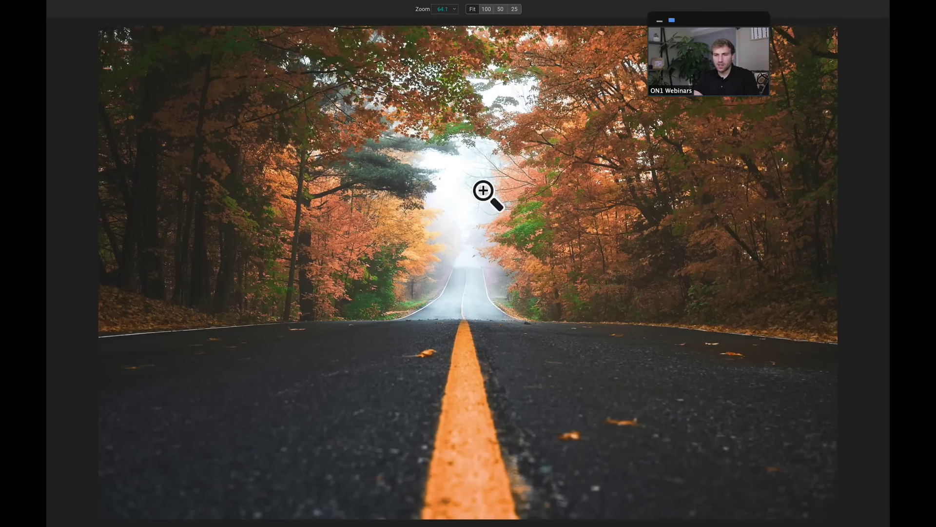
left_click(466, 251)
left_click_drag(466, 251, 391, 356)
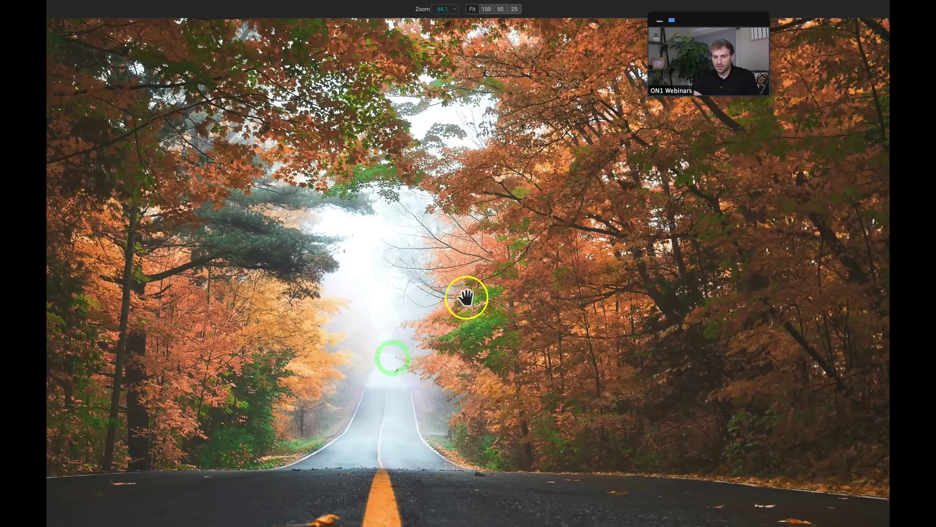
key("b")
mouse_move(390, 297)
left_mouse_down()
mouse_move(407, 267)
mouse_move(375, 215)
left_mouse_up()
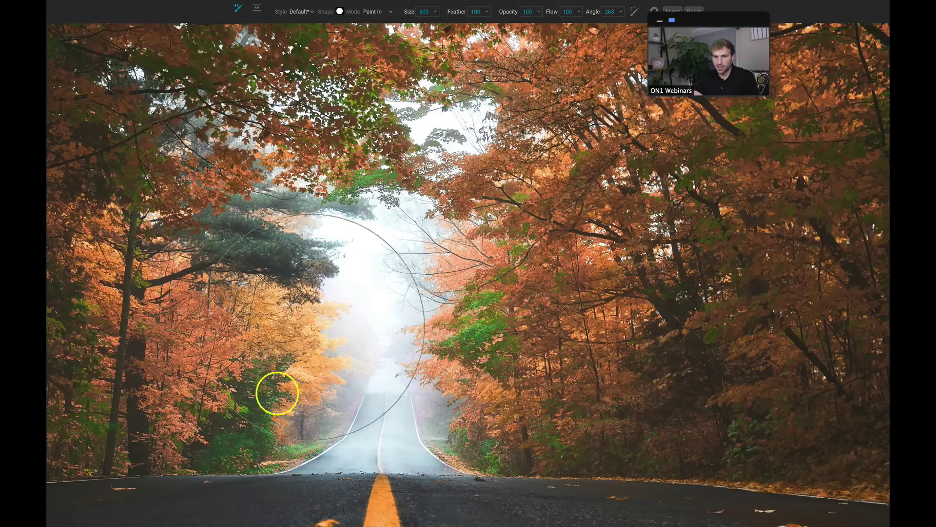
mouse_move(351, 334)
left_mouse_down()
mouse_move(420, 318)
mouse_move(375, 272)
mouse_move(466, 185)
mouse_move(501, 180)
mouse_move(361, 151)
mouse_move(296, 155)
mouse_move(251, 143)
mouse_move(395, 266)
mouse_move(407, 332)
mouse_move(365, 405)
mouse_move(324, 406)
mouse_move(524, 376)
mouse_move(579, 290)
mouse_move(522, 180)
mouse_move(447, 136)
mouse_move(353, 133)
mouse_move(462, 114)
mouse_move(379, 65)
mouse_move(223, 63)
mouse_move(193, 92)
mouse_move(264, 228)
mouse_move(235, 349)
mouse_move(388, 366)
mouse_move(436, 335)
mouse_move(444, 253)
mouse_move(506, 144)
mouse_move(505, 173)
left_mouse_up()
key("z")
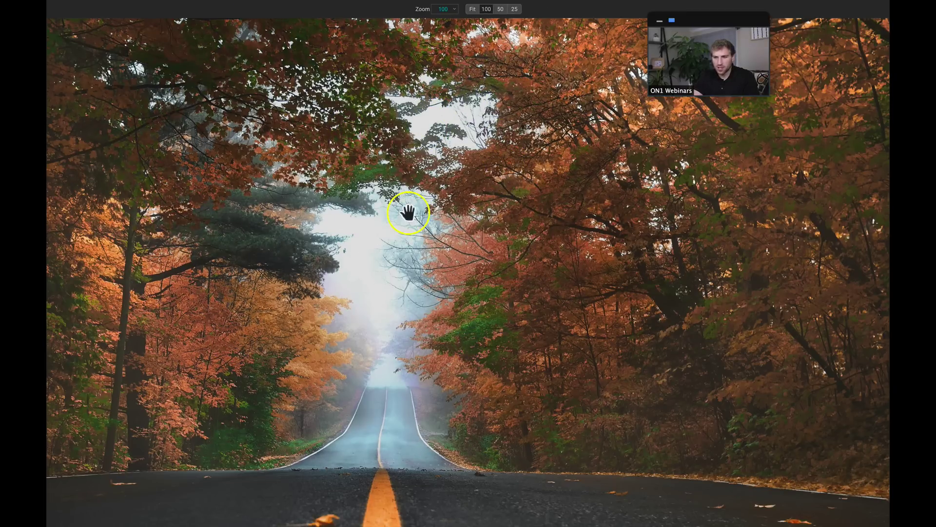
left_click(408, 209, "alt")
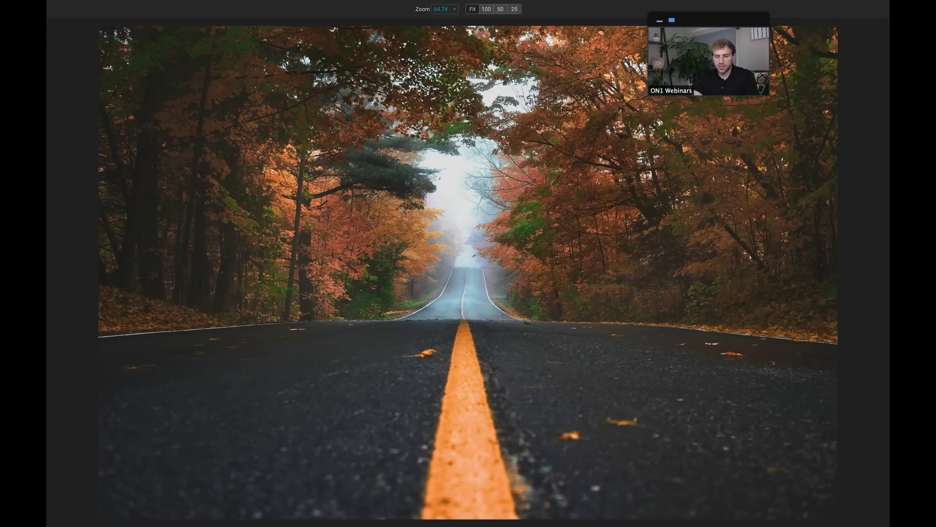
key("Tab")
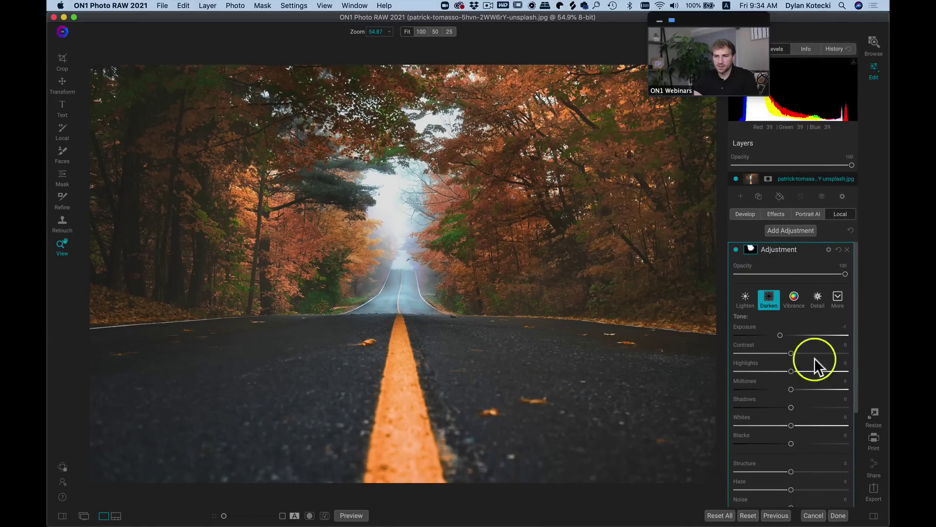
Step: Set the Darken adjustment's opacity to 80, compare the photo with it off and on, and preview the photo full screen
mouse_move(827, 272)
left_mouse_down()
mouse_move(780, 278)
mouse_move(822, 276)
left_mouse_up()
left_click(736, 249)
left_click(735, 249)
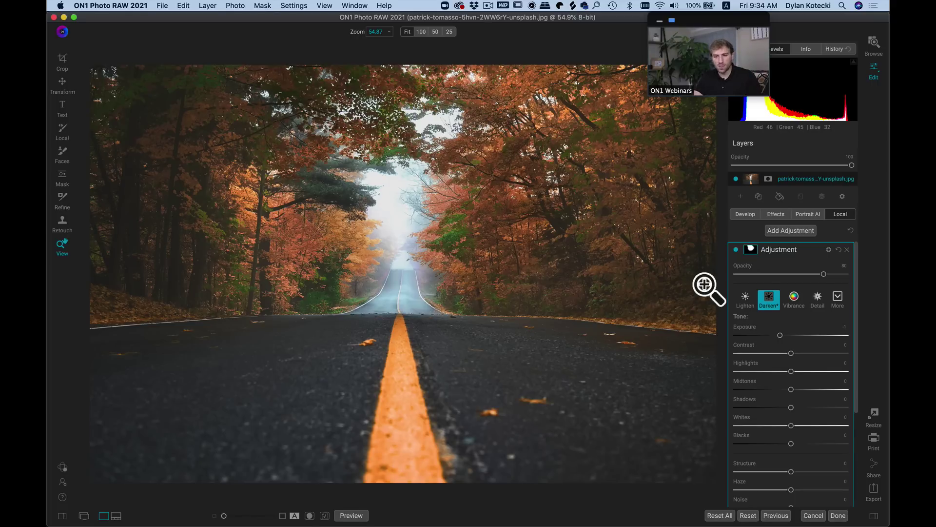
key("f")
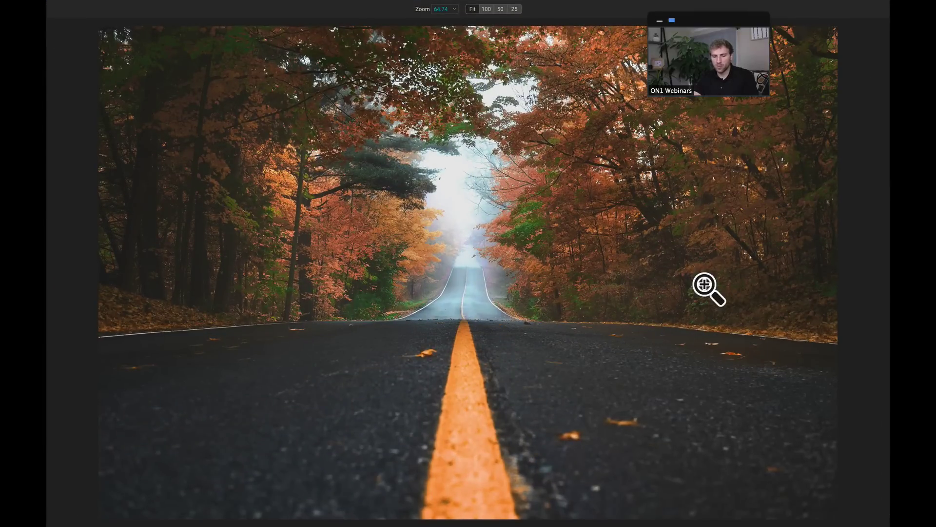
key("f")
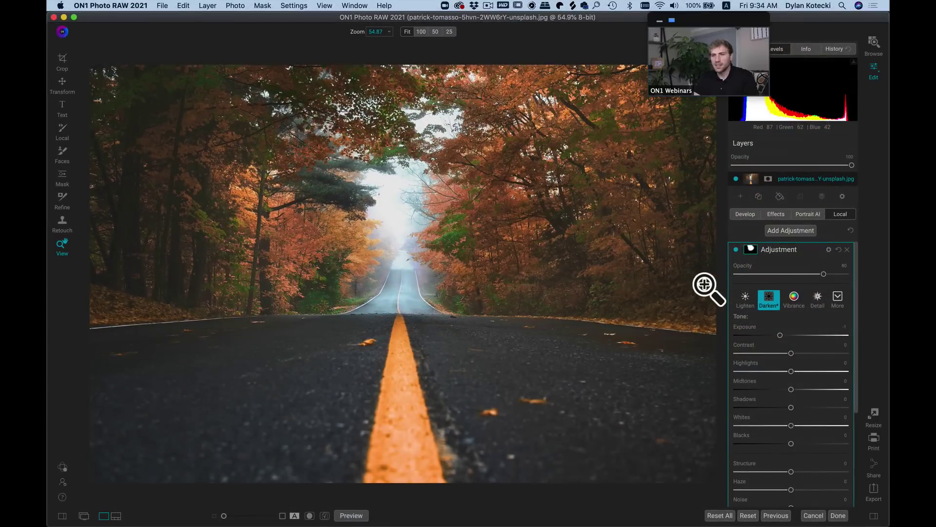